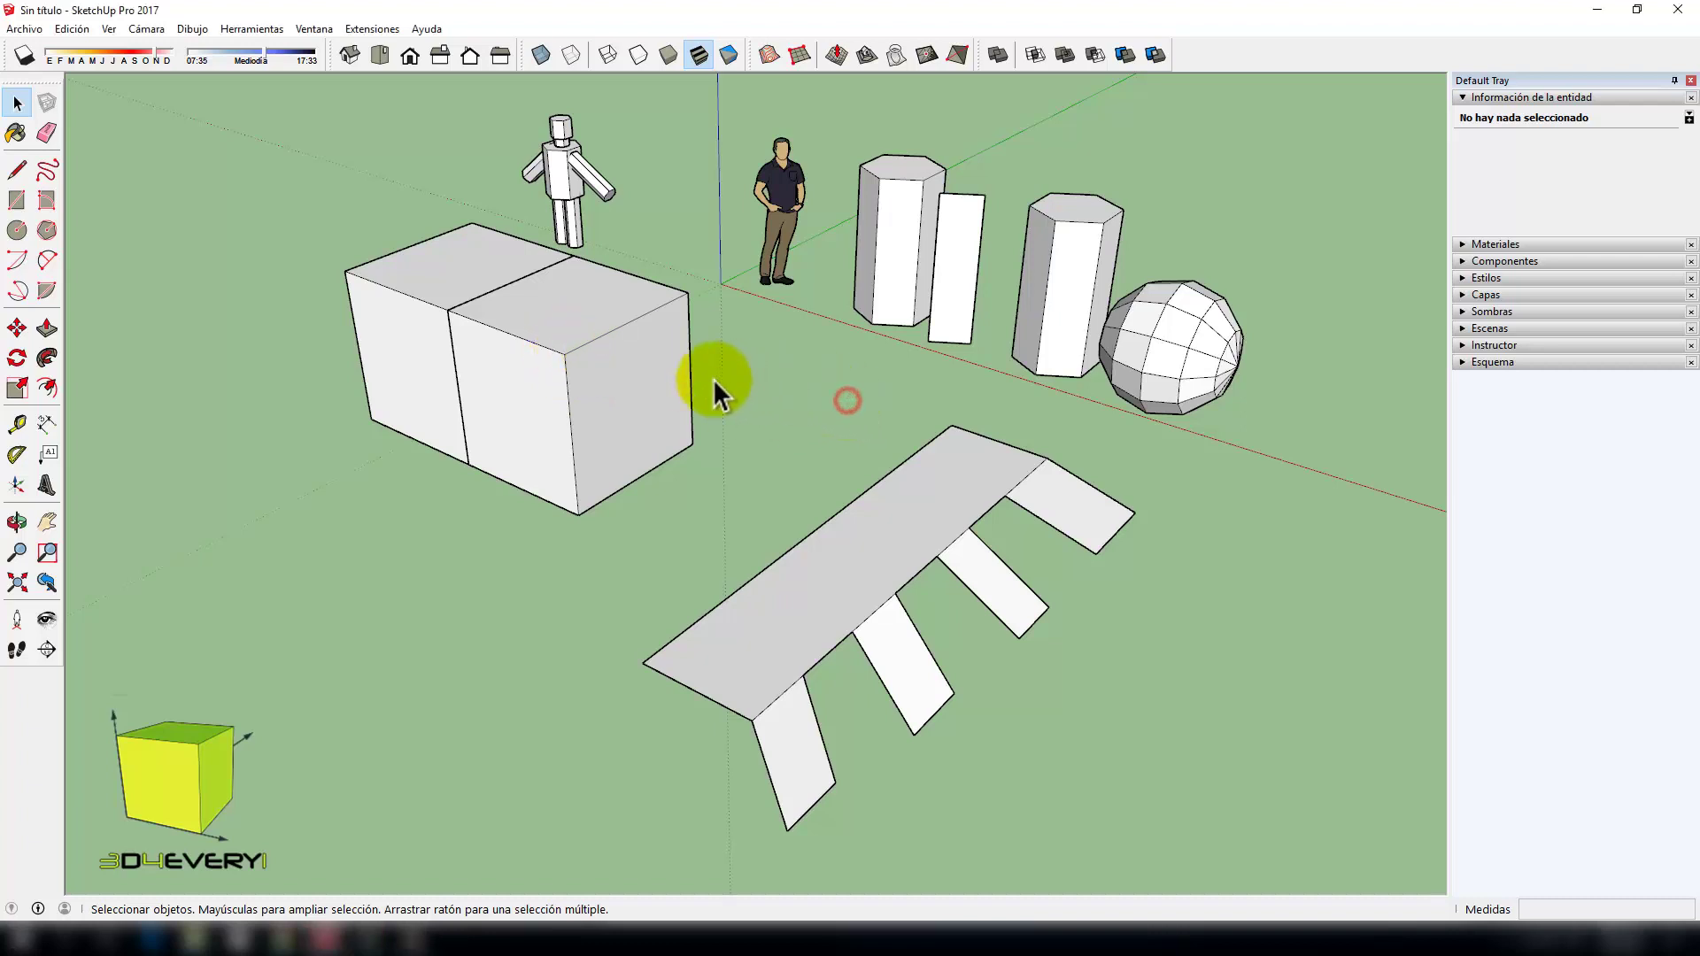
Step: Draw three short mutually perpendicular edges outward from the divided box's near top corner, each normal to one adjoining face
{"action": "key", "text": "l"}
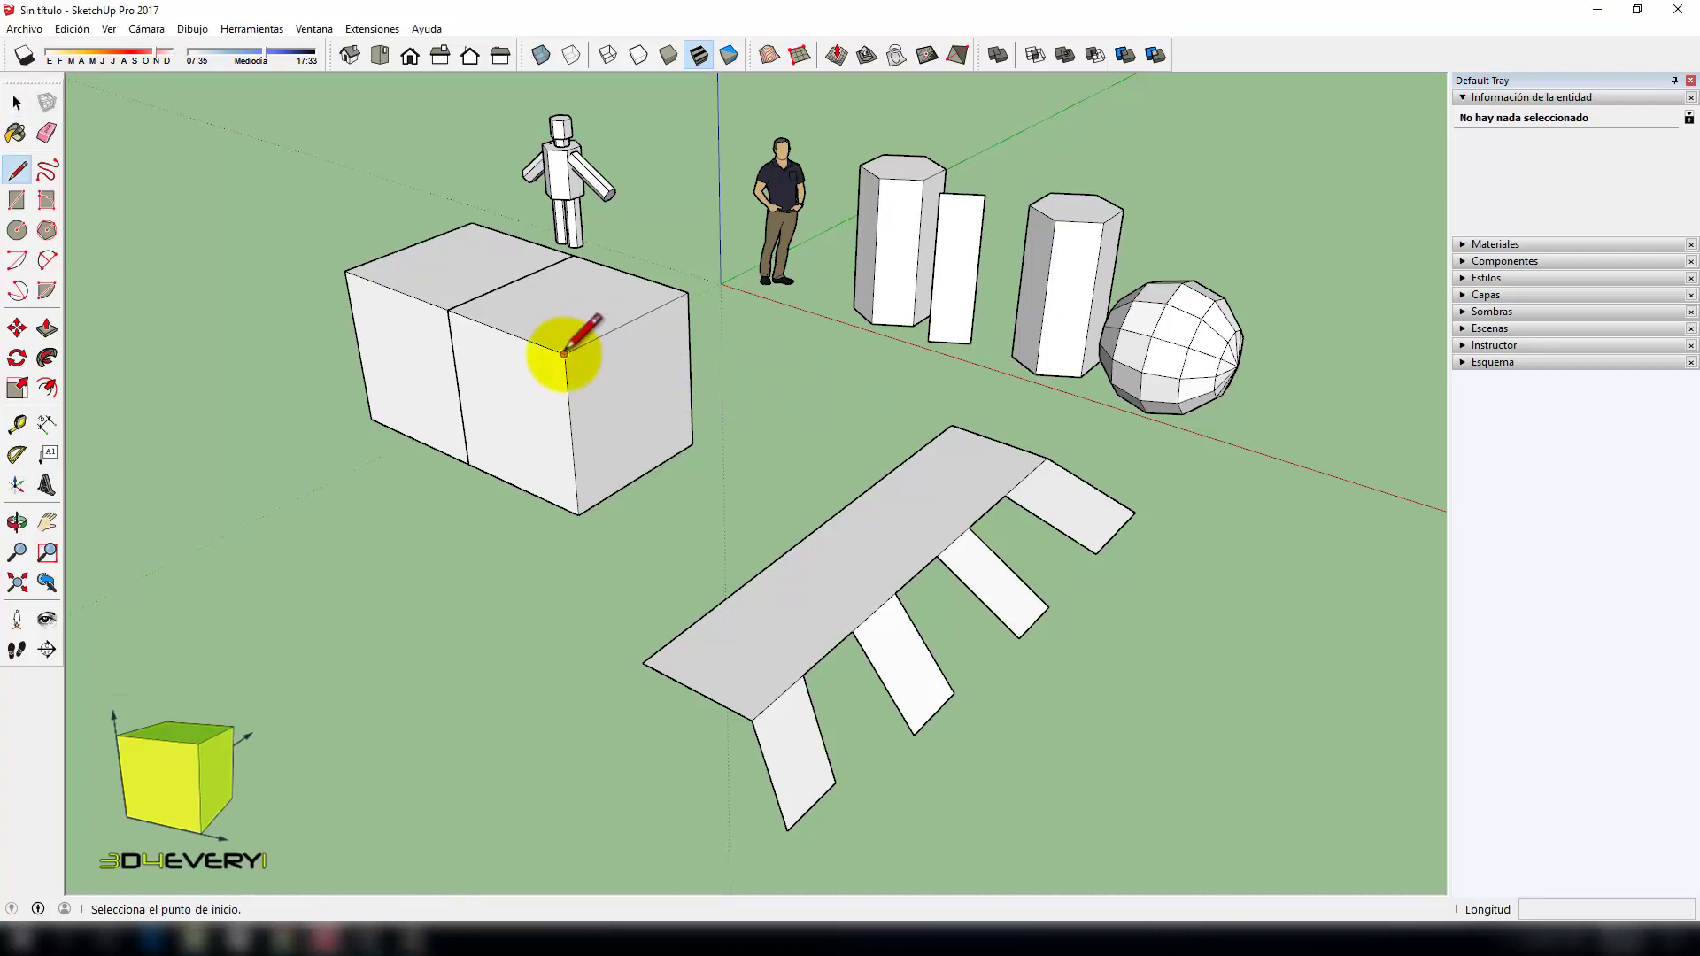
{"action": "left_click", "coordinate": [564, 355]}
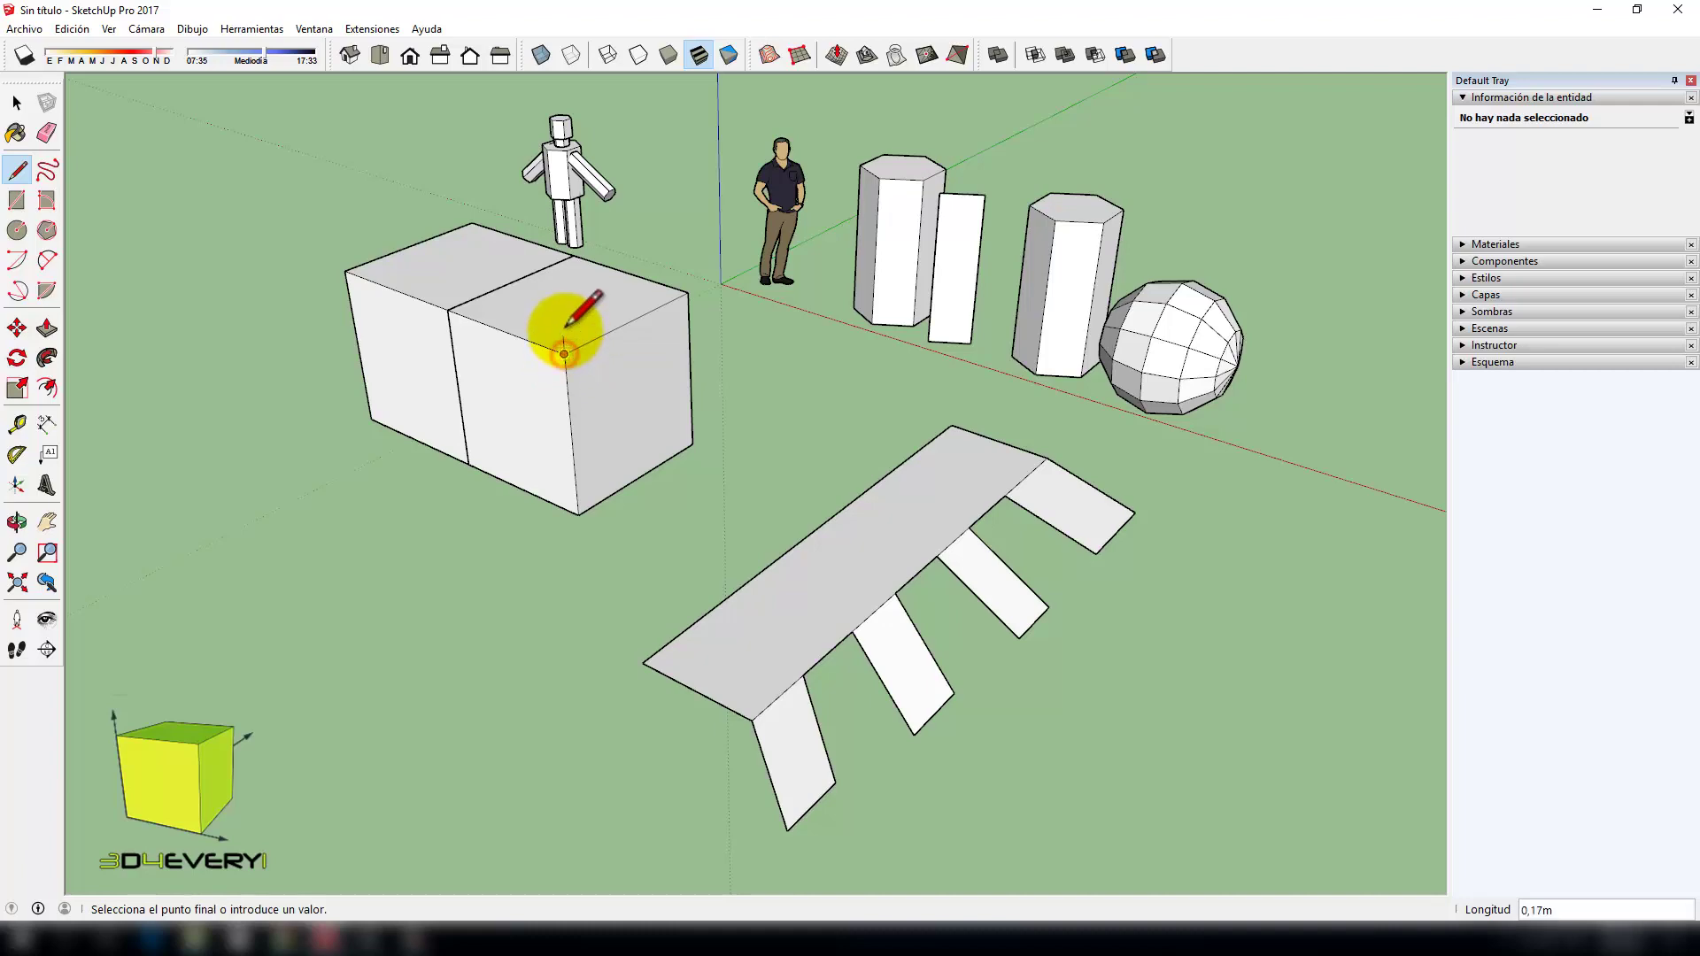
{"action": "left_click", "coordinate": [562, 321]}
{"action": "key", "text": "Escape"}
{"action": "middle_click_drag", "start_coordinate": [618, 415], "coordinate": [532, 380]}
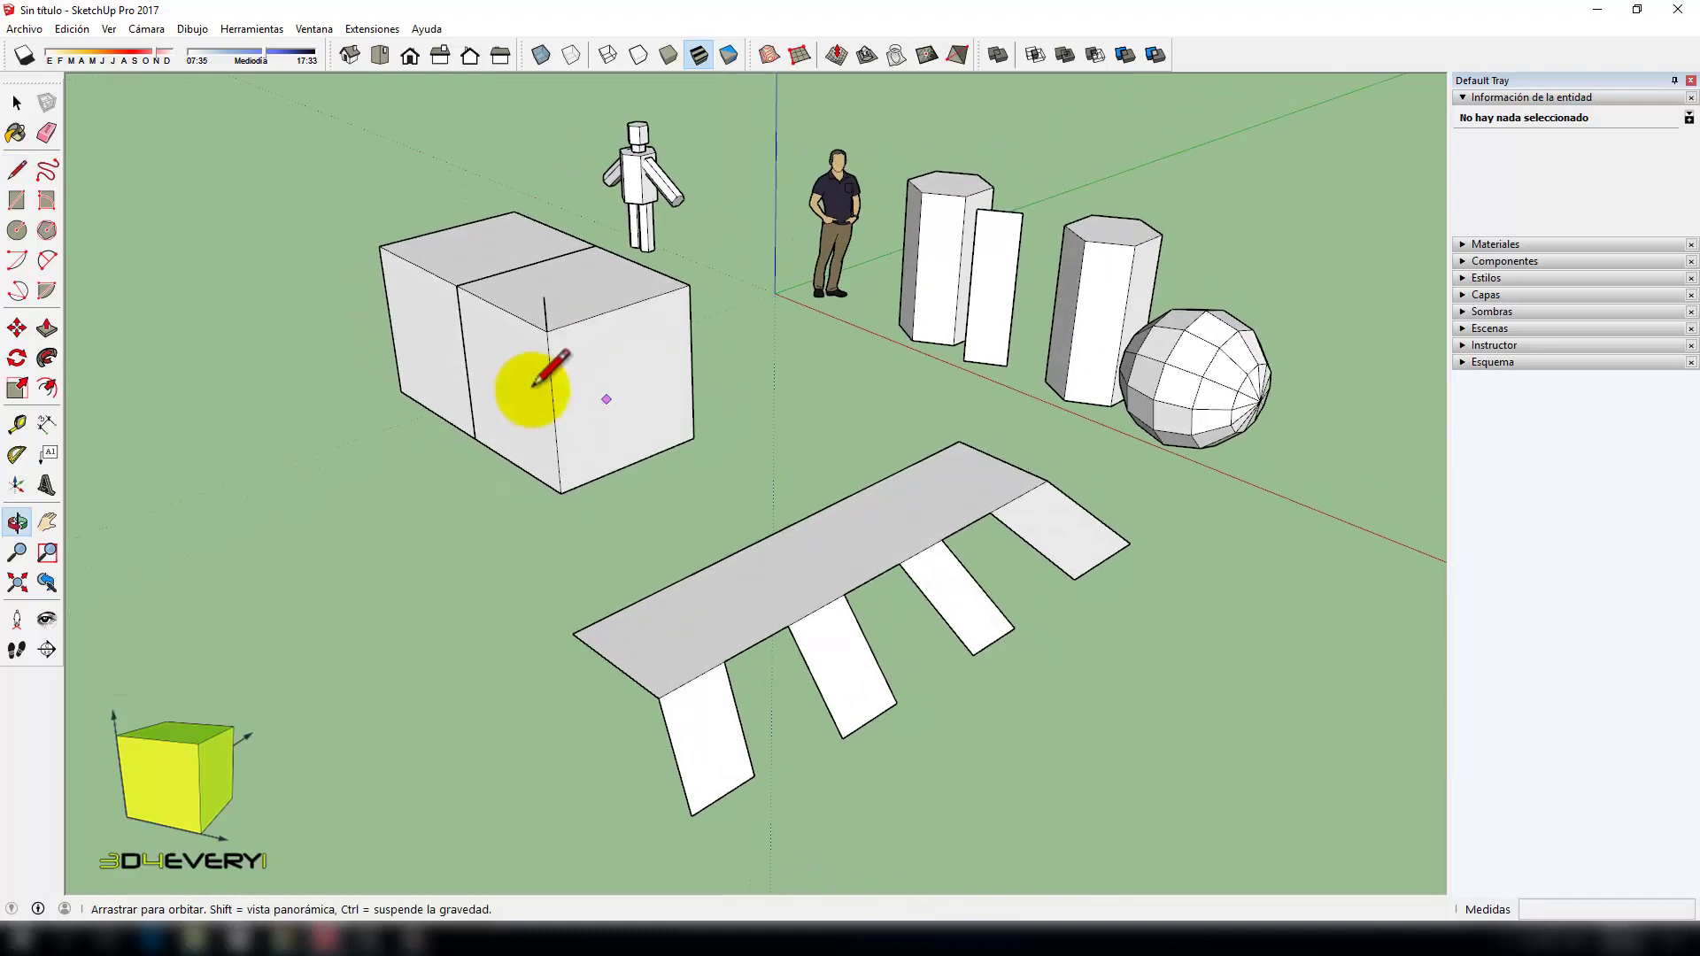
{"action": "left_click", "coordinate": [544, 301]}
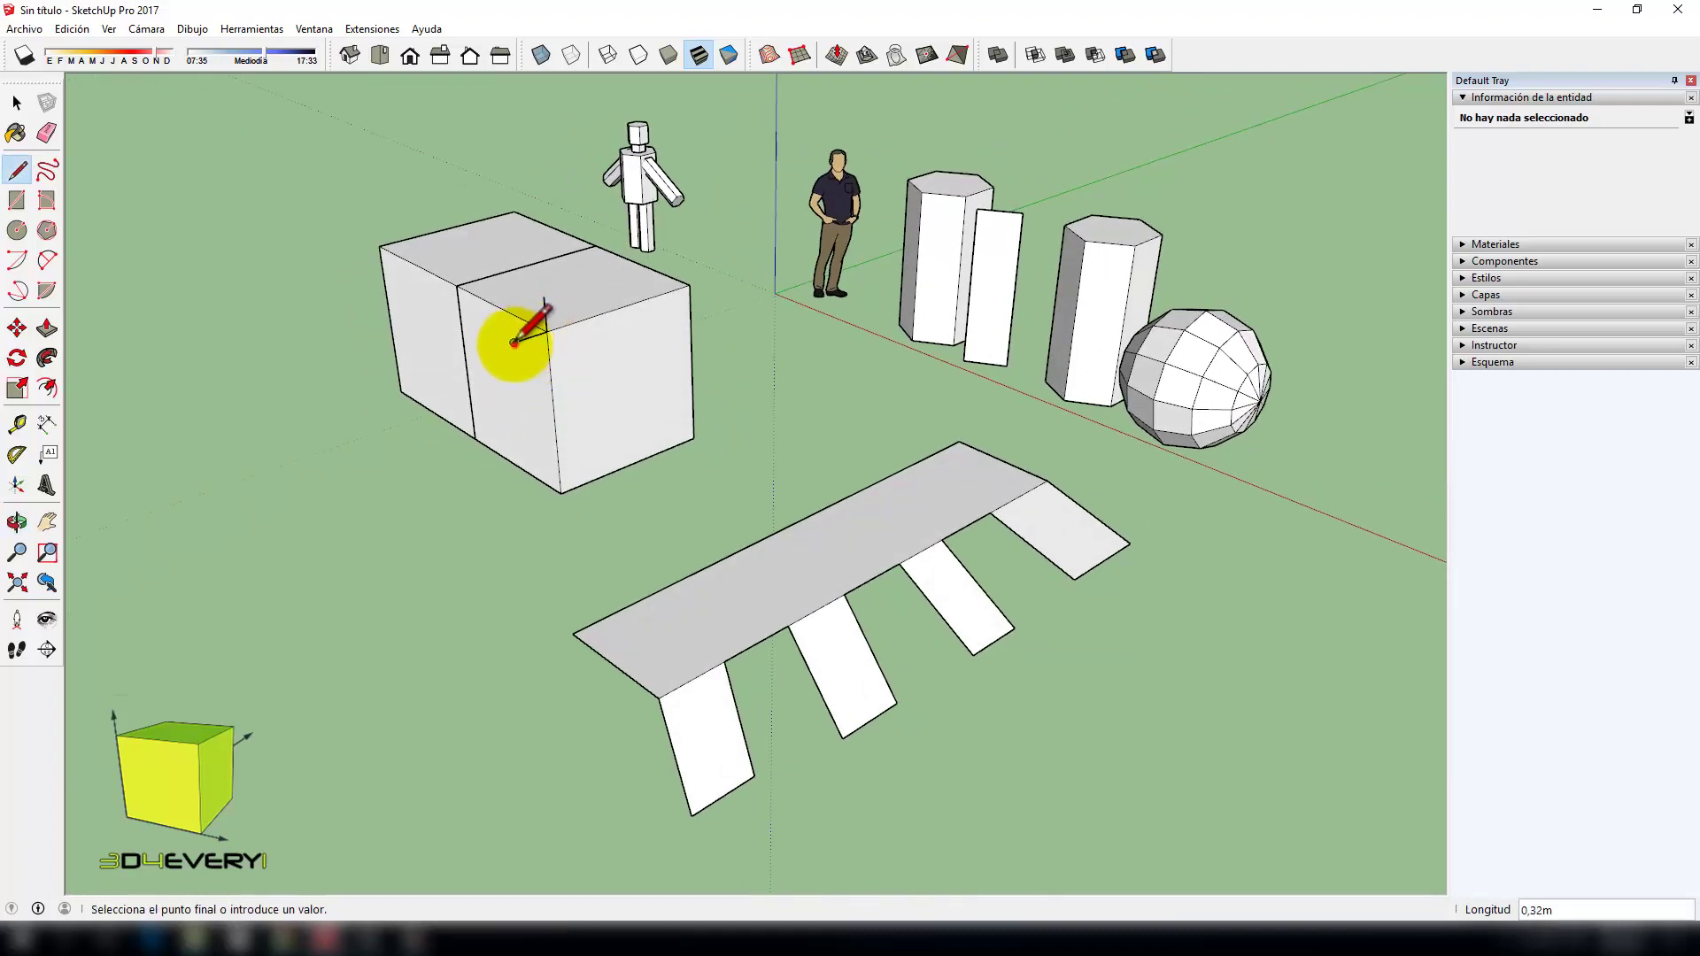
{"action": "left_click", "coordinate": [515, 347]}
{"action": "key", "text": "Escape"}
{"action": "middle_click_drag", "start_coordinate": [566, 390], "coordinate": [638, 363]}
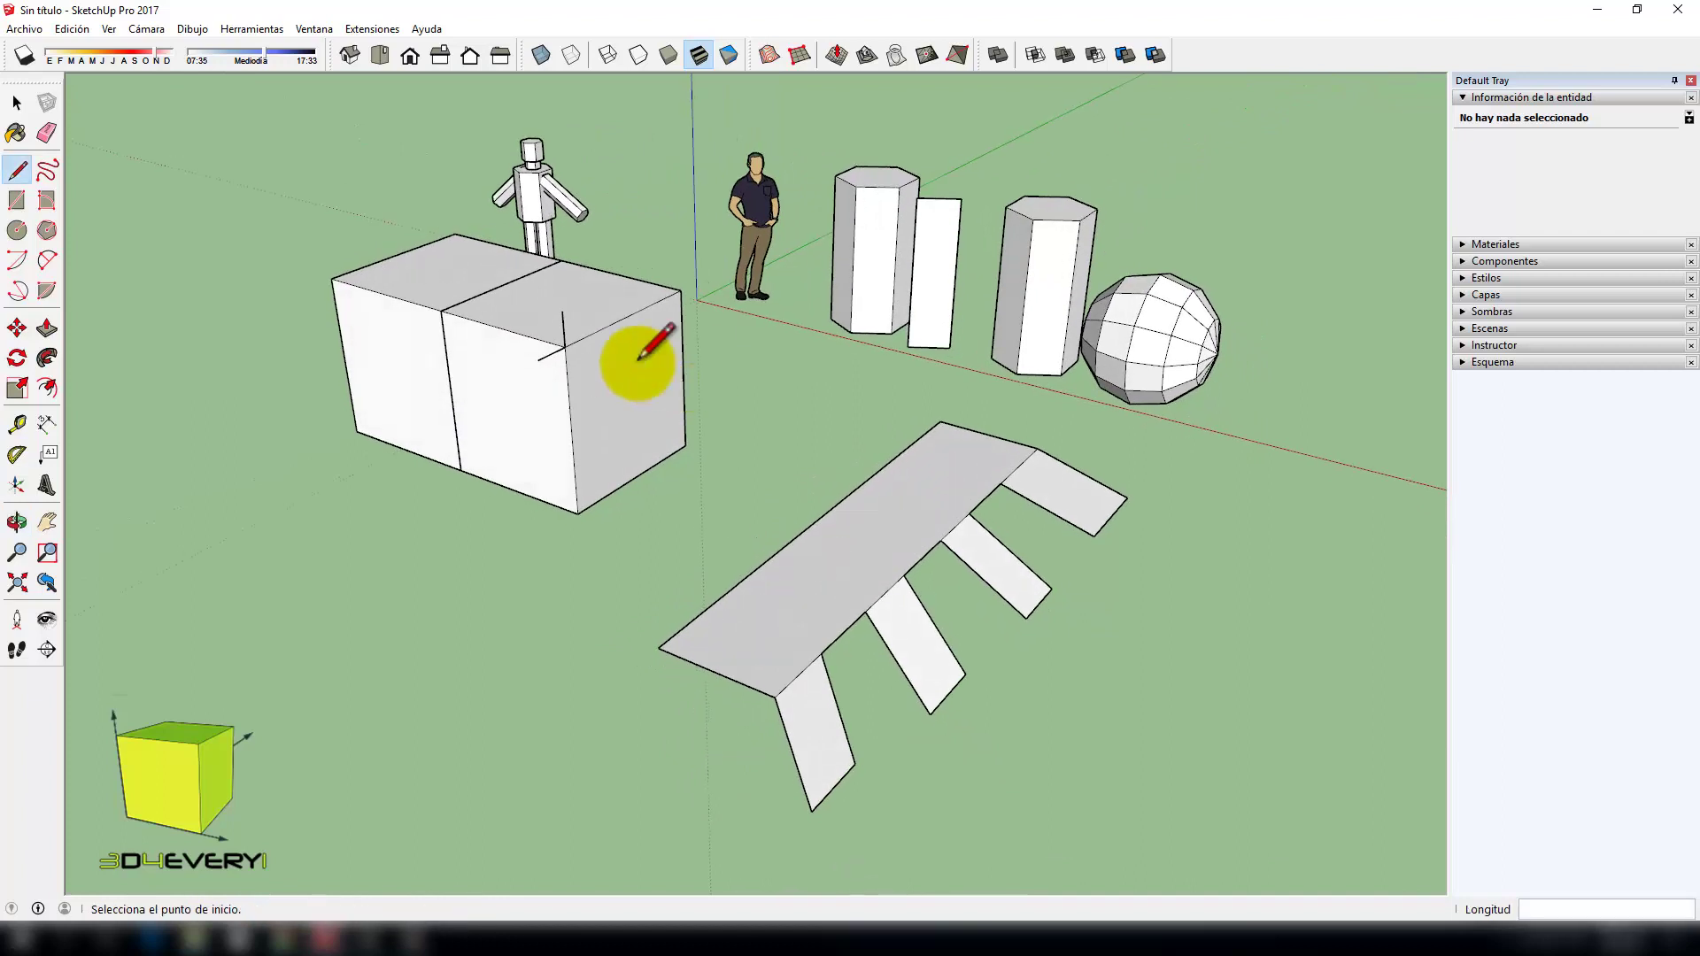
{"action": "left_click", "coordinate": [594, 355]}
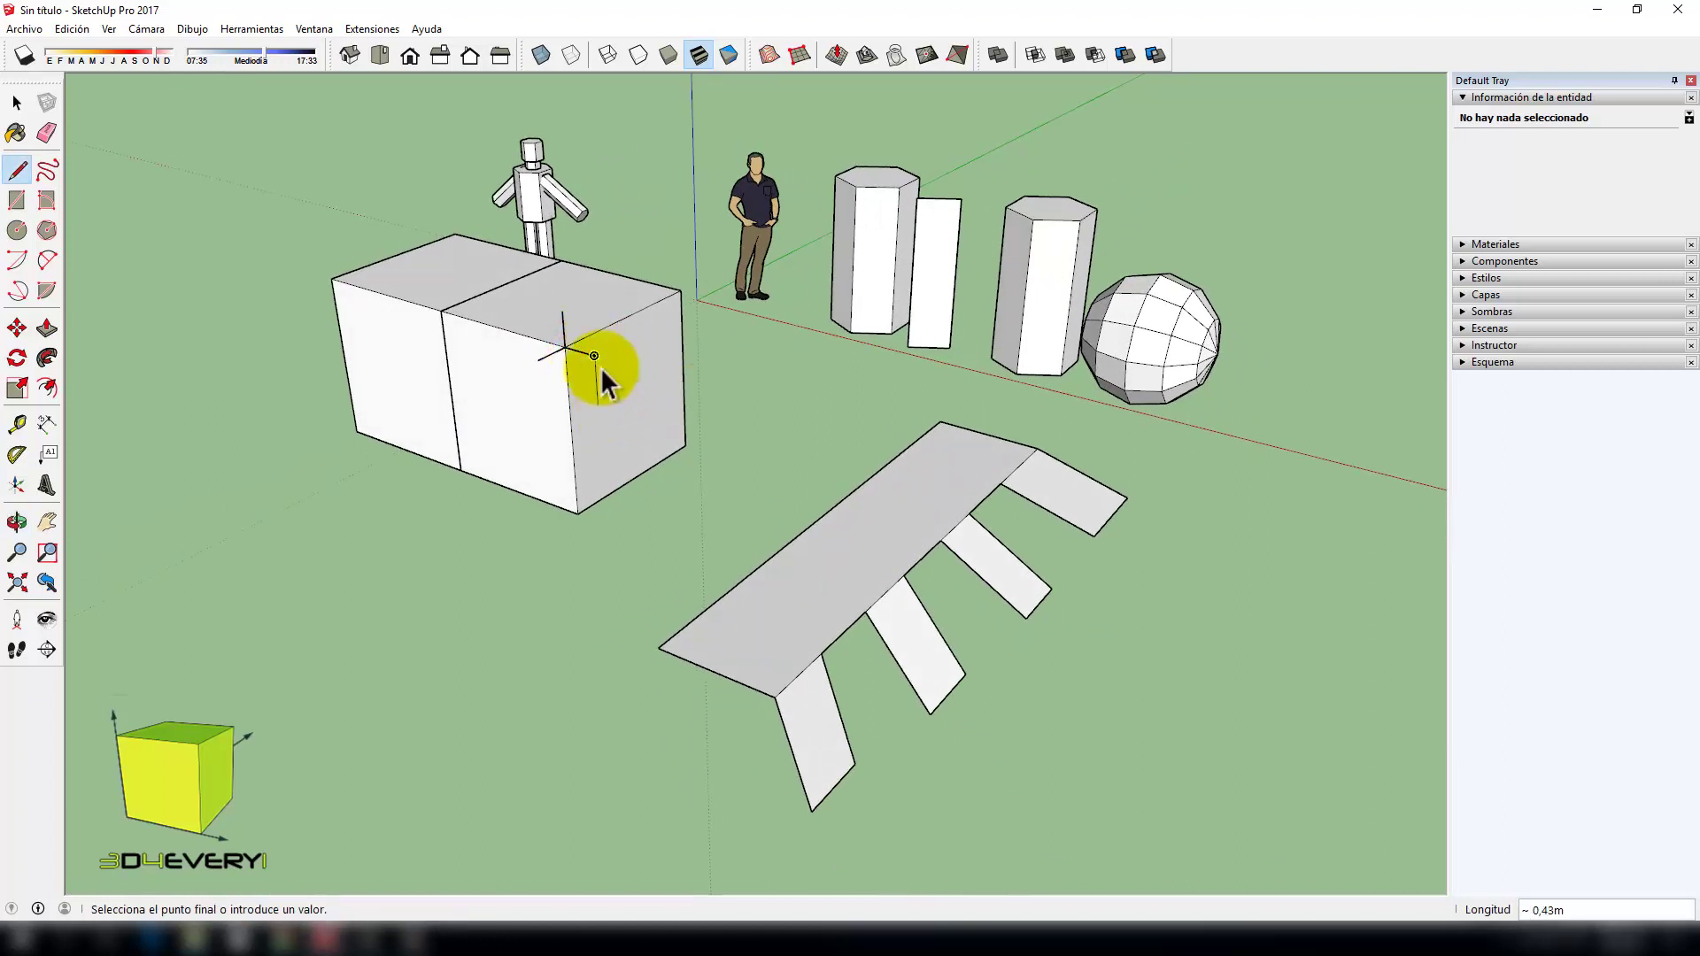
{"action": "key", "text": "space"}
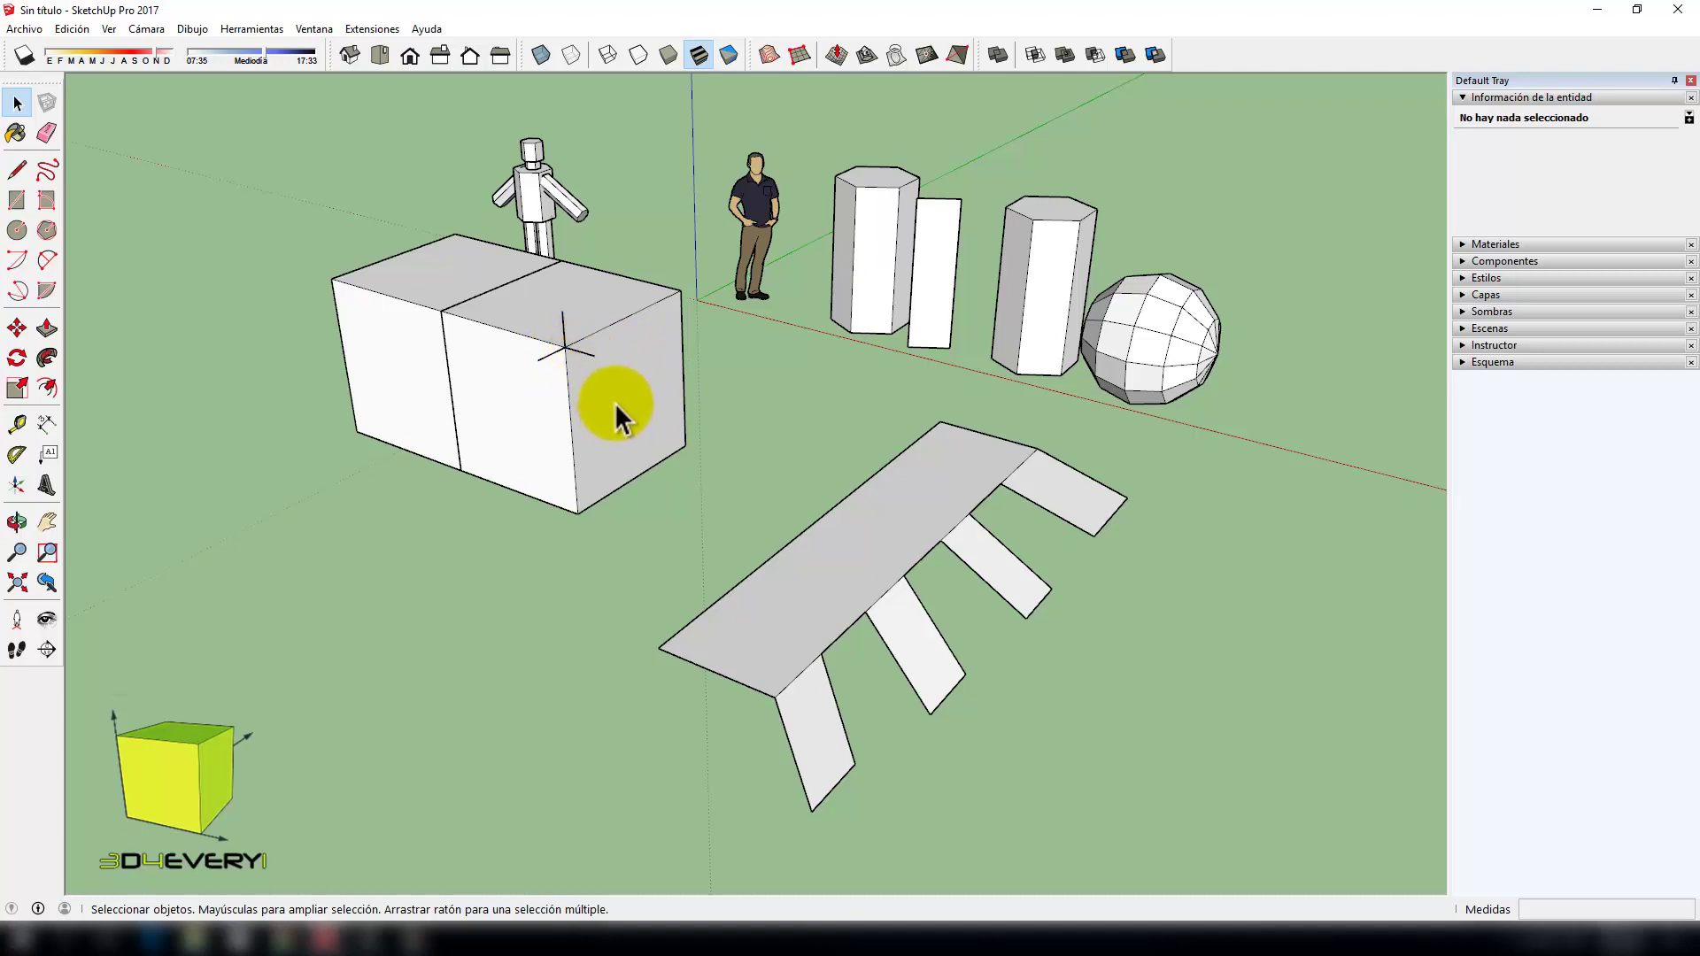
Step: Examine the three perpendicular edges at the box's near top corner, comparing their directions with the adjoining faces
{"action": "scroll", "coordinate": [616, 412], "scroll_direction": "up", "scroll_amount": 3}
{"action": "middle_click_drag", "start_coordinate": [620, 455], "coordinate": [701, 529]}
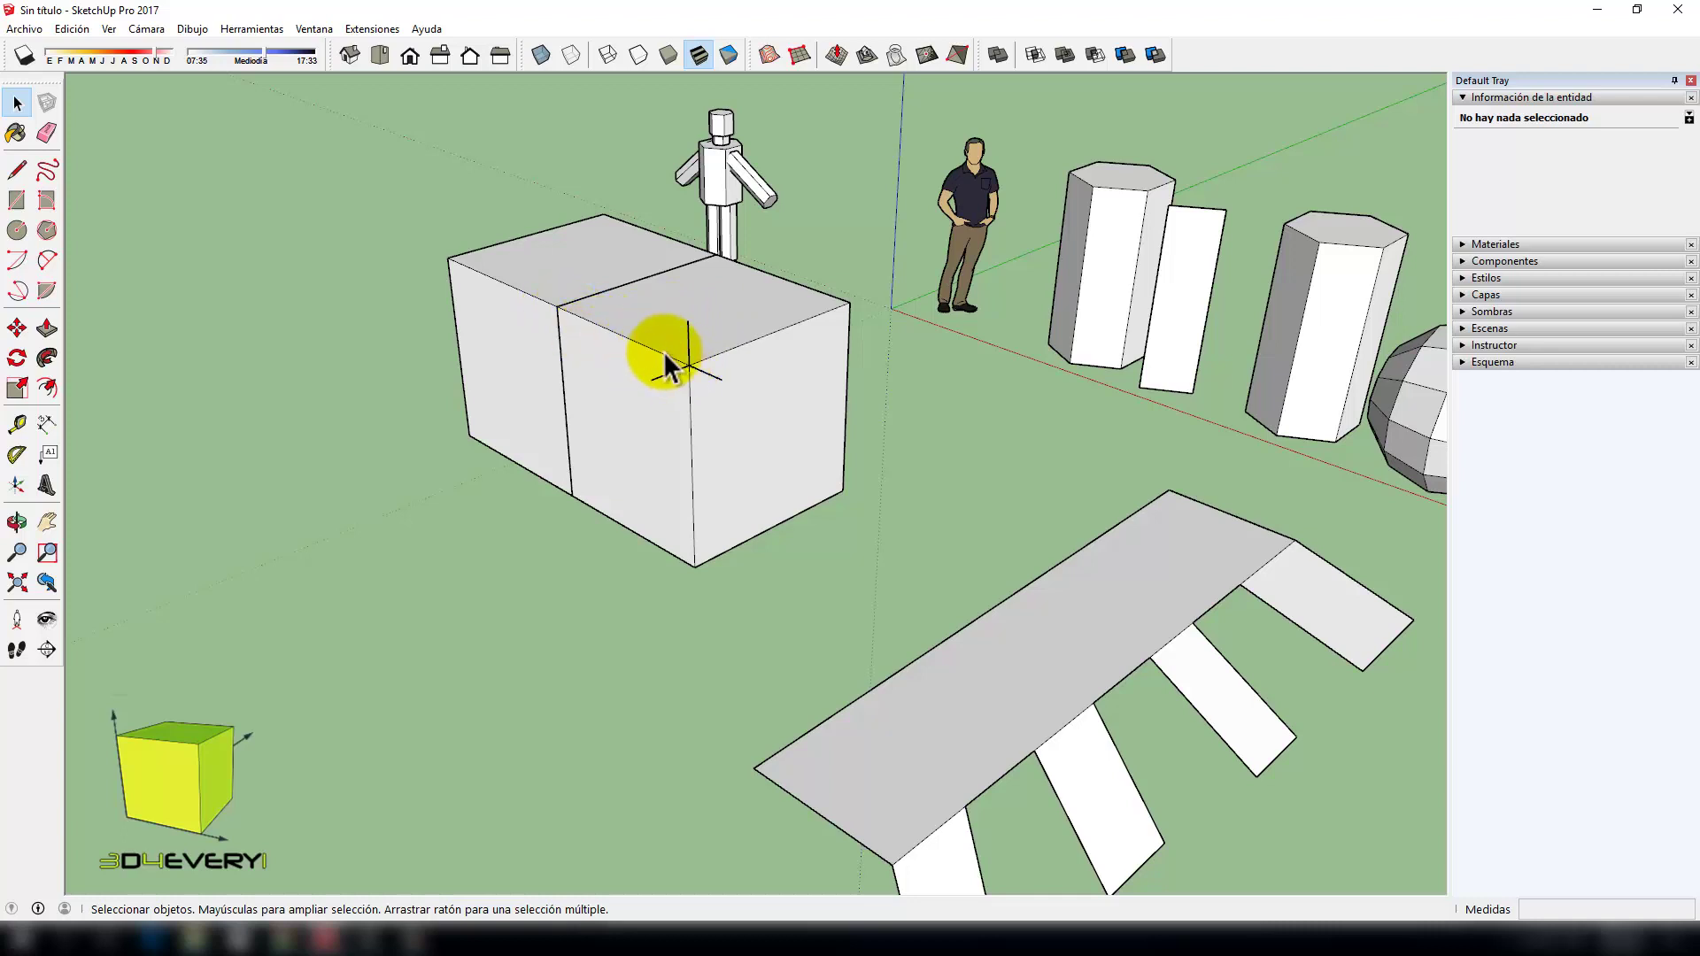
{"action": "scroll", "coordinate": [666, 363], "scroll_direction": "up", "scroll_amount": 6}
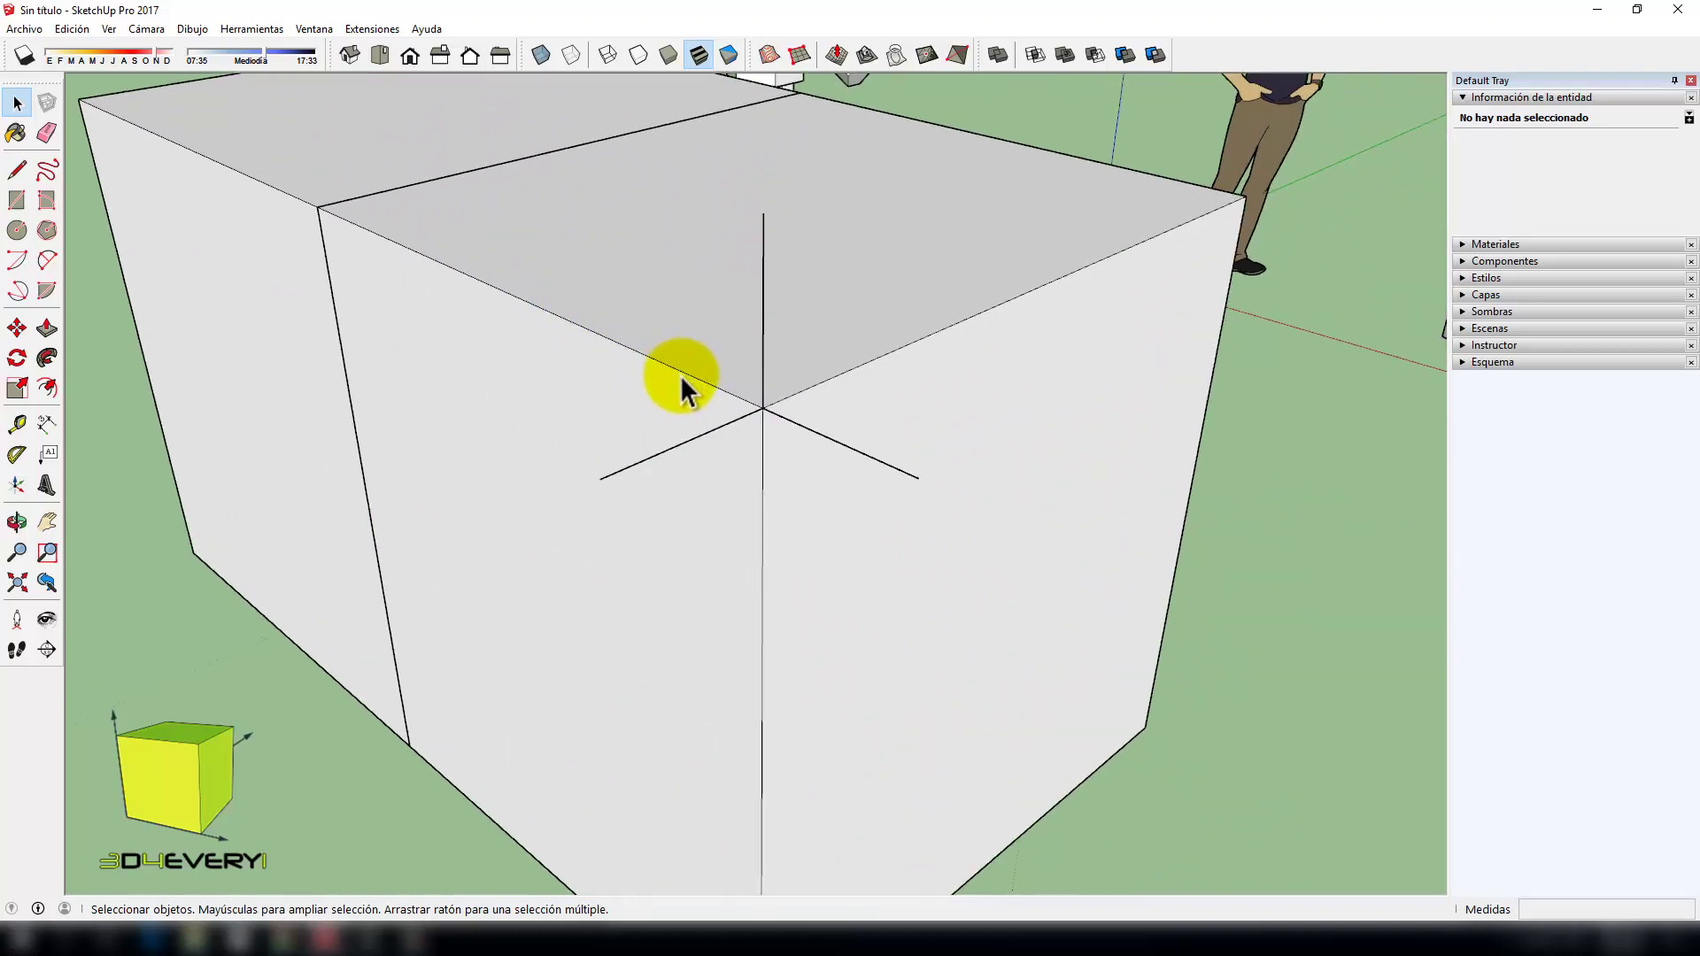
{"action": "middle_click_drag", "start_coordinate": [680, 375], "coordinate": [460, 359]}
{"action": "scroll", "coordinate": [456, 252], "scroll_direction": "up", "scroll_amount": 4}
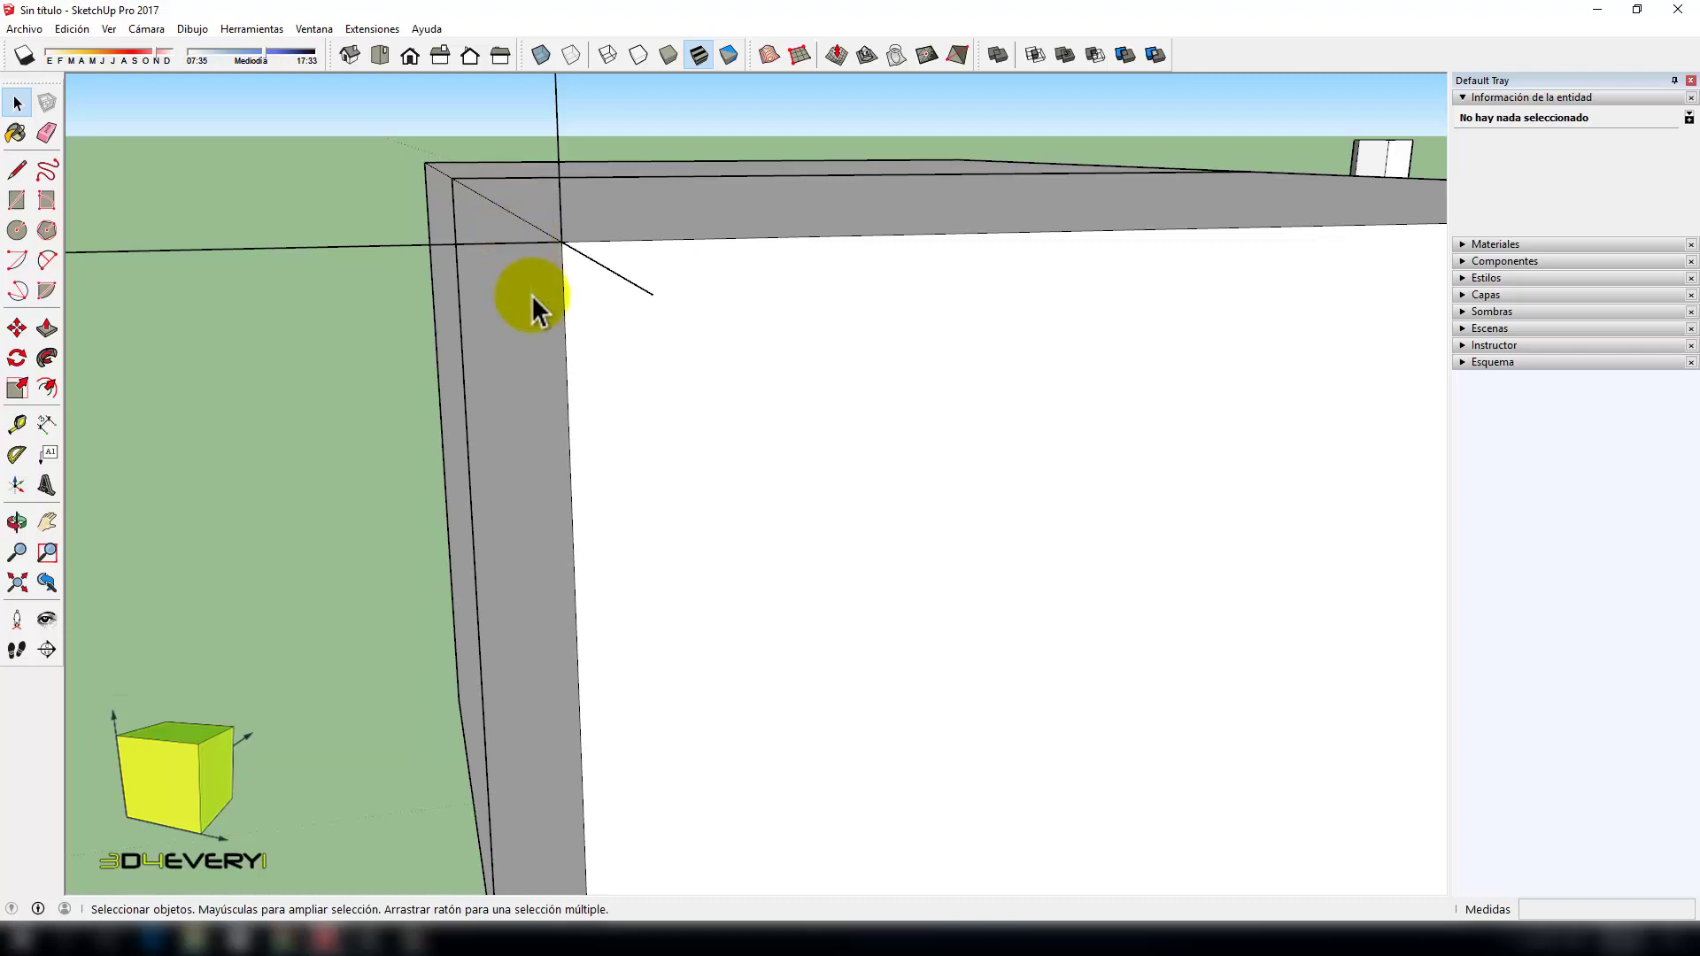
{"action": "scroll", "coordinate": [532, 295], "scroll_direction": "down", "scroll_amount": 3}
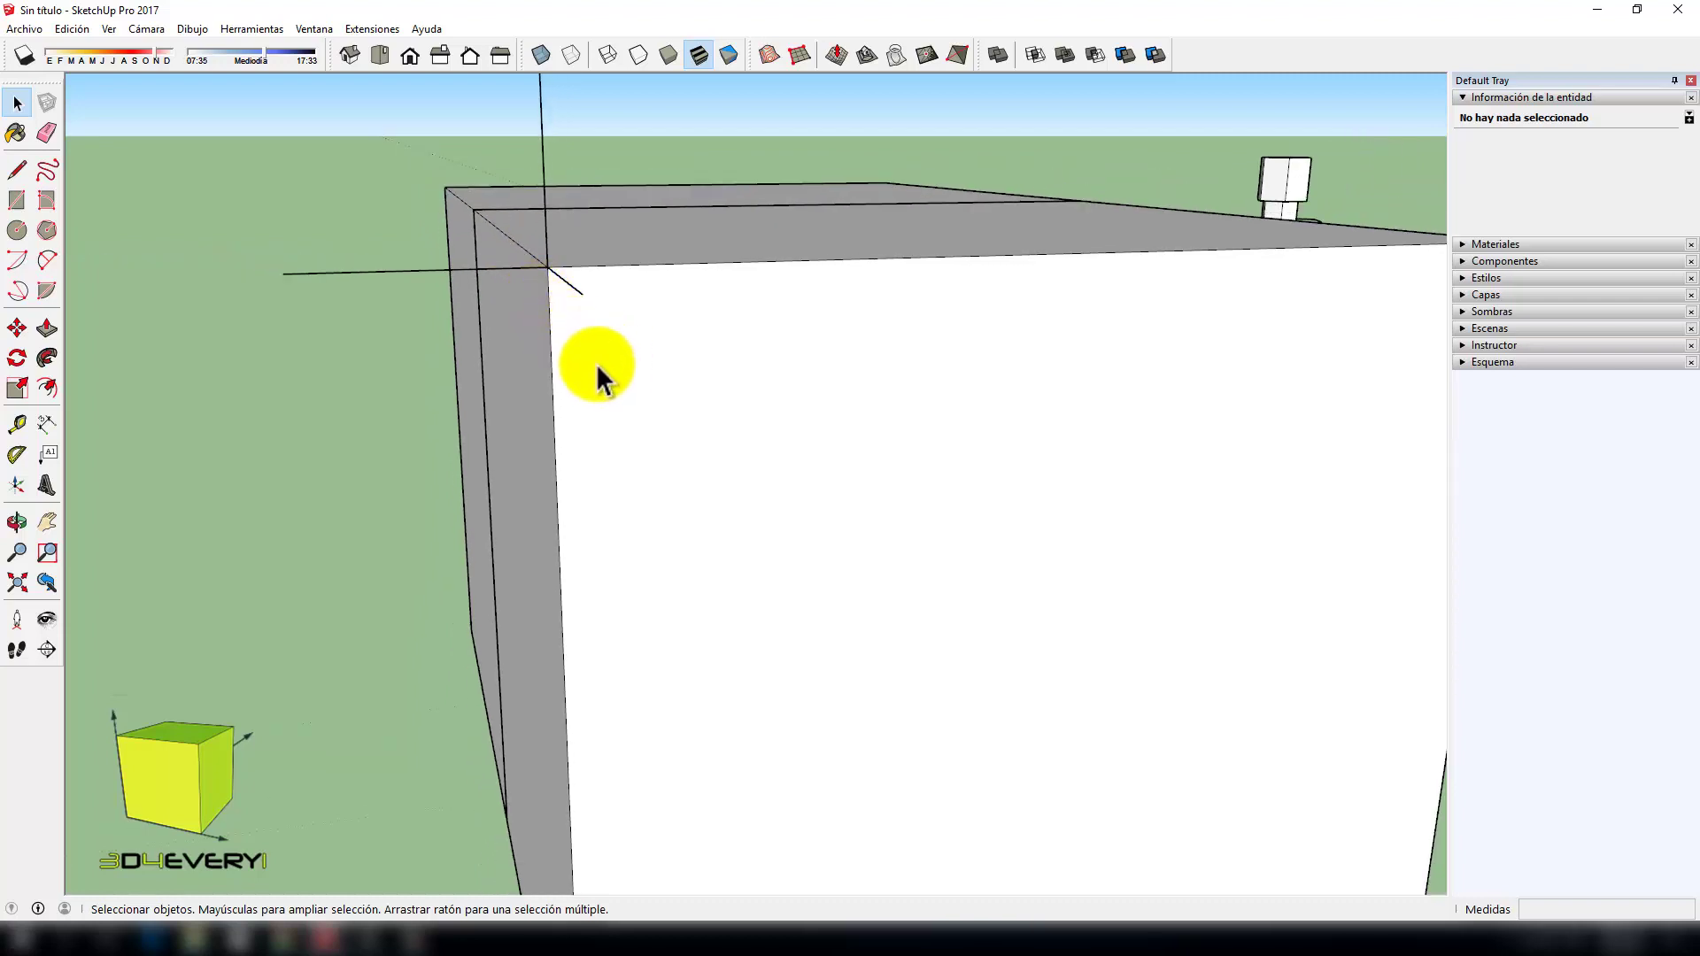
{"action": "scroll", "coordinate": [597, 364], "scroll_direction": "down", "scroll_amount": 6}
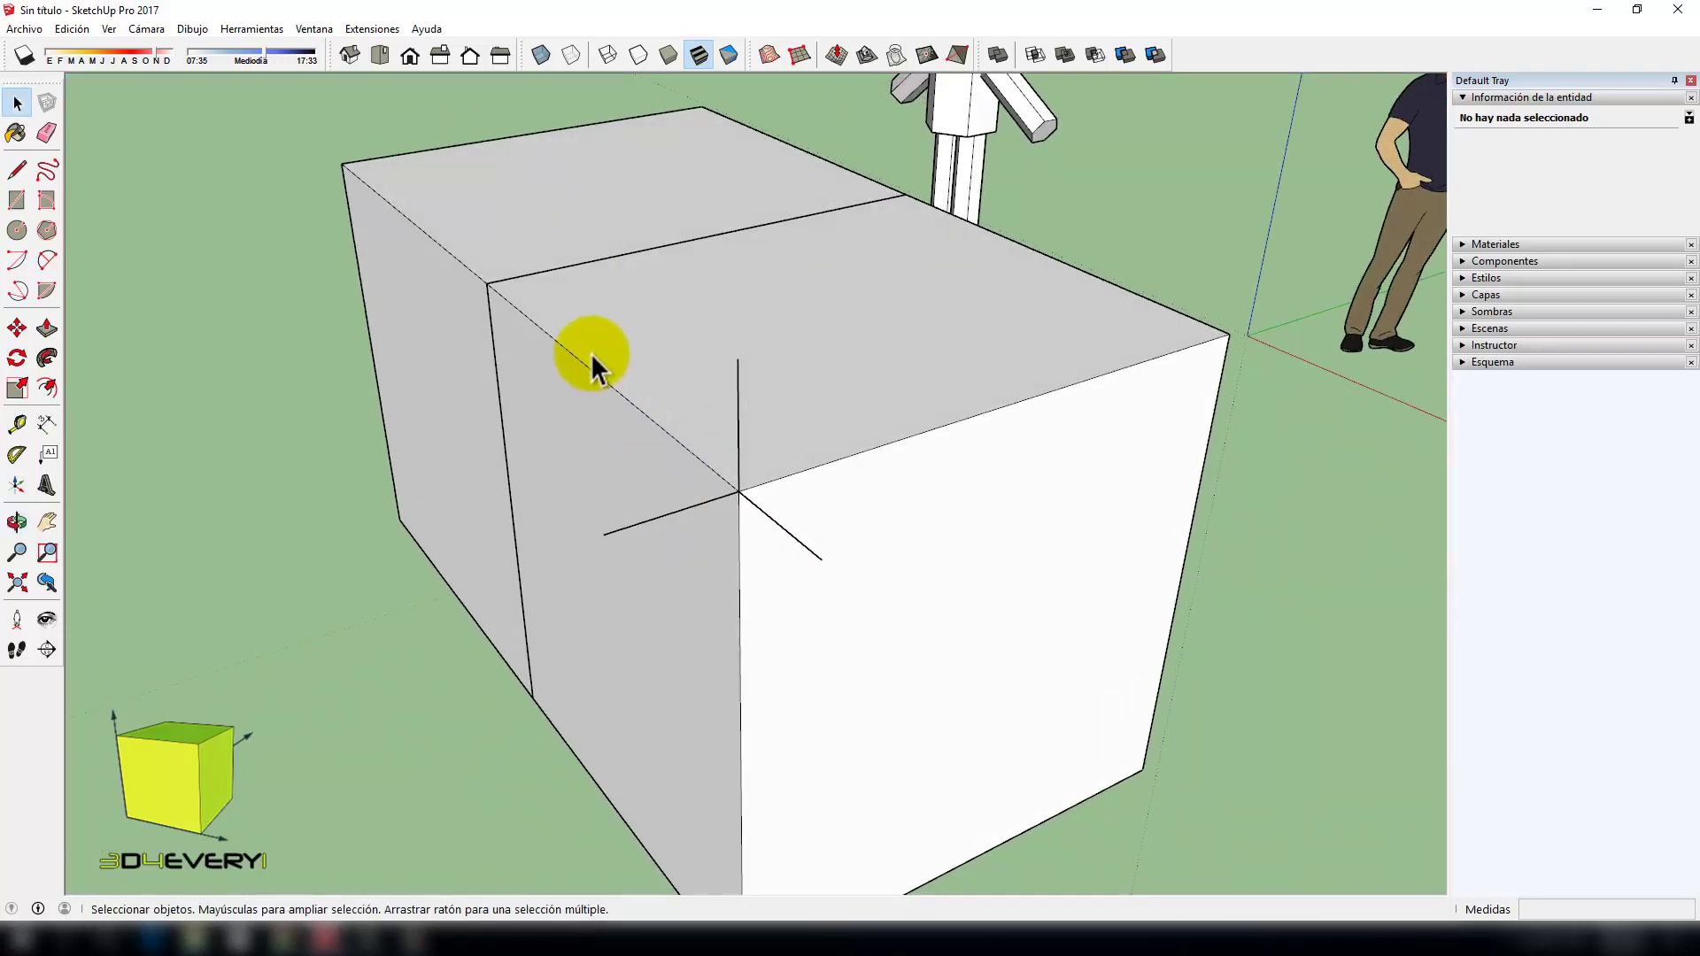
{"action": "scroll", "coordinate": [645, 403], "scroll_direction": "down", "scroll_amount": 2}
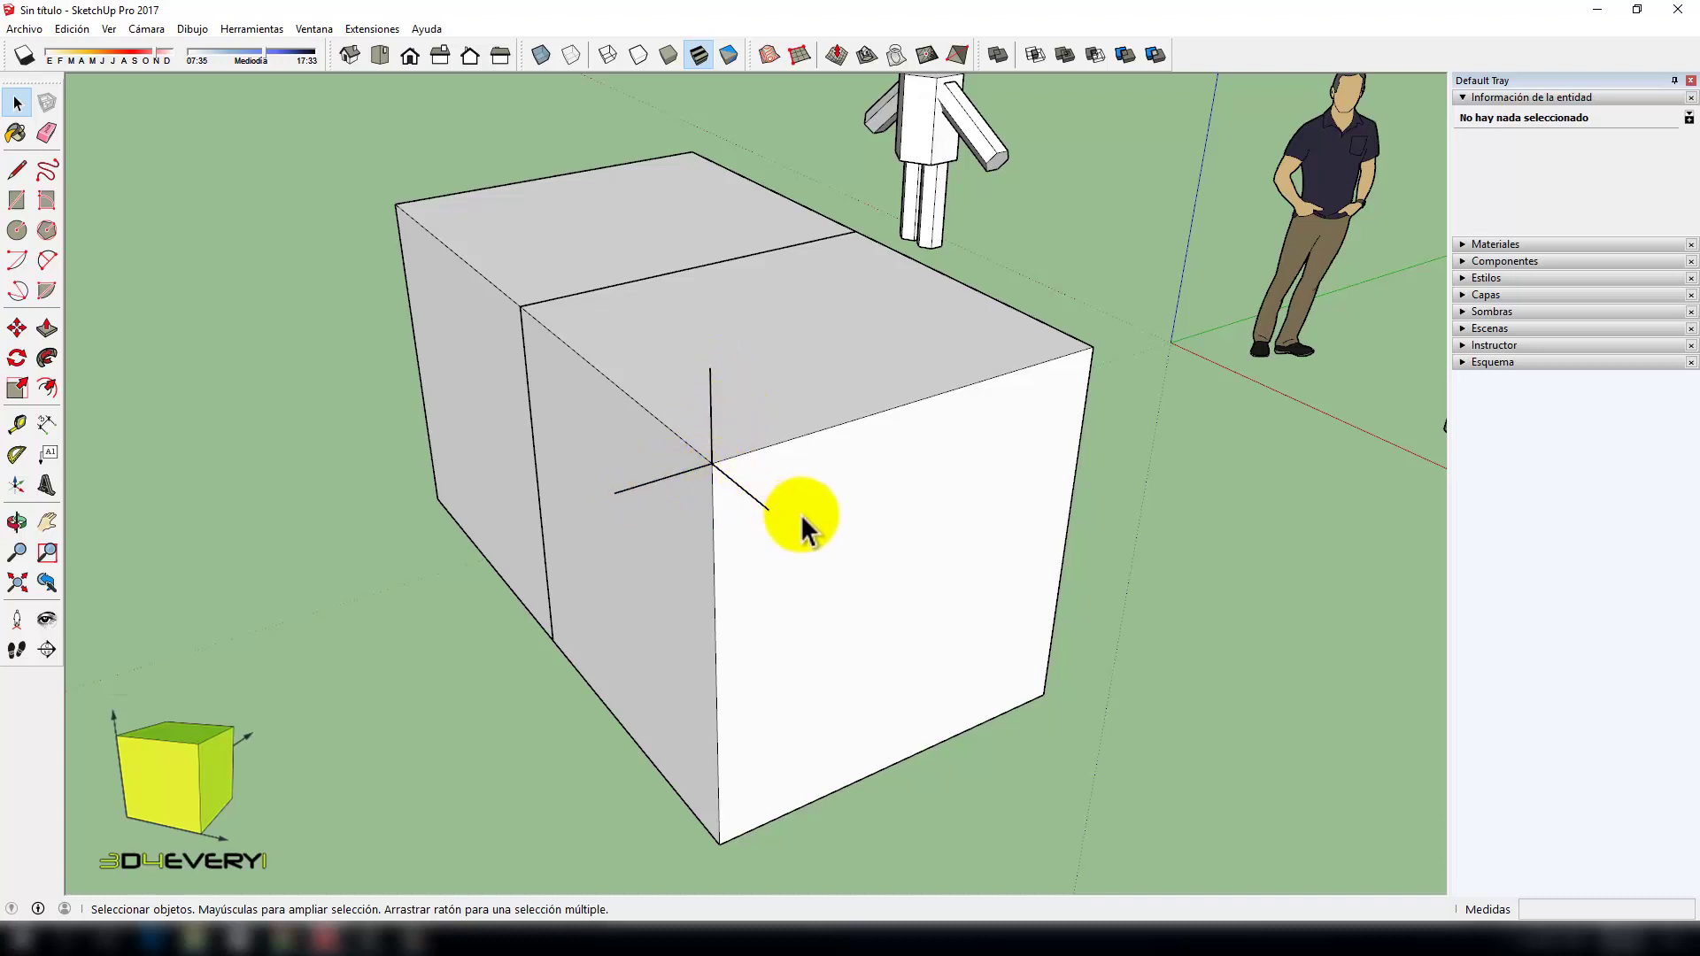
{"action": "middle_click_drag", "start_coordinate": [809, 514], "coordinate": [854, 570]}
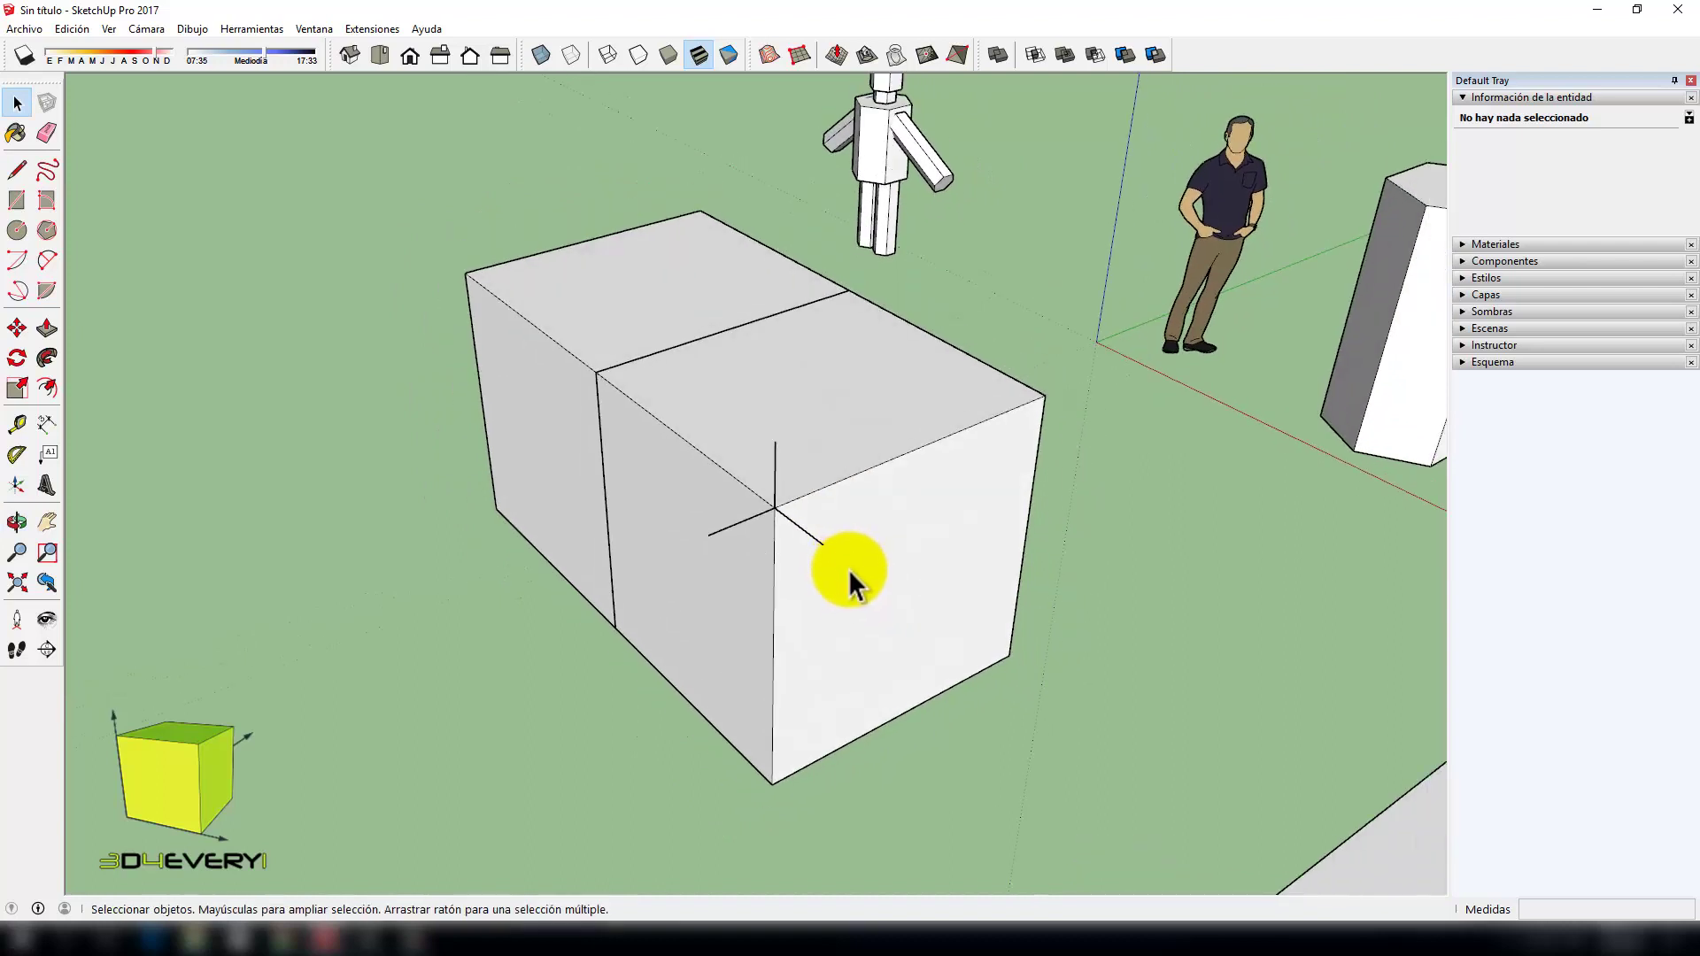
{"action": "middle_click_drag", "start_coordinate": [858, 593], "coordinate": [911, 576]}
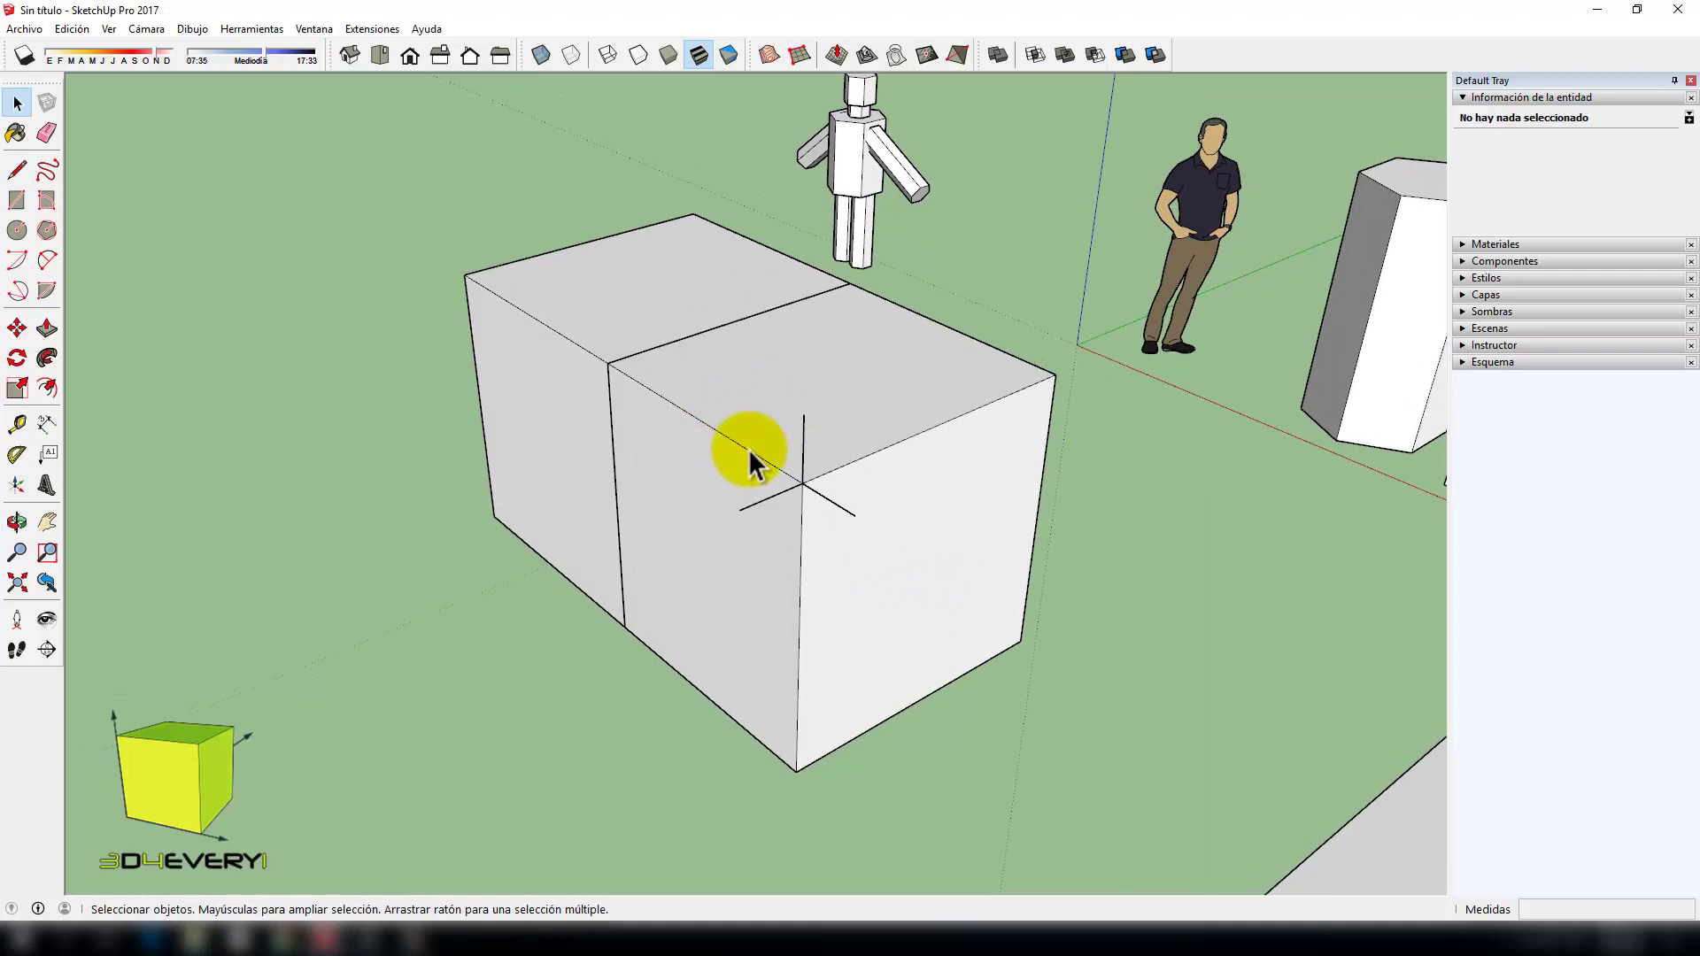
{"action": "scroll", "coordinate": [744, 456], "scroll_direction": "down", "scroll_amount": 3}
{"action": "middle_click_drag", "start_coordinate": [732, 433], "coordinate": [748, 502]}
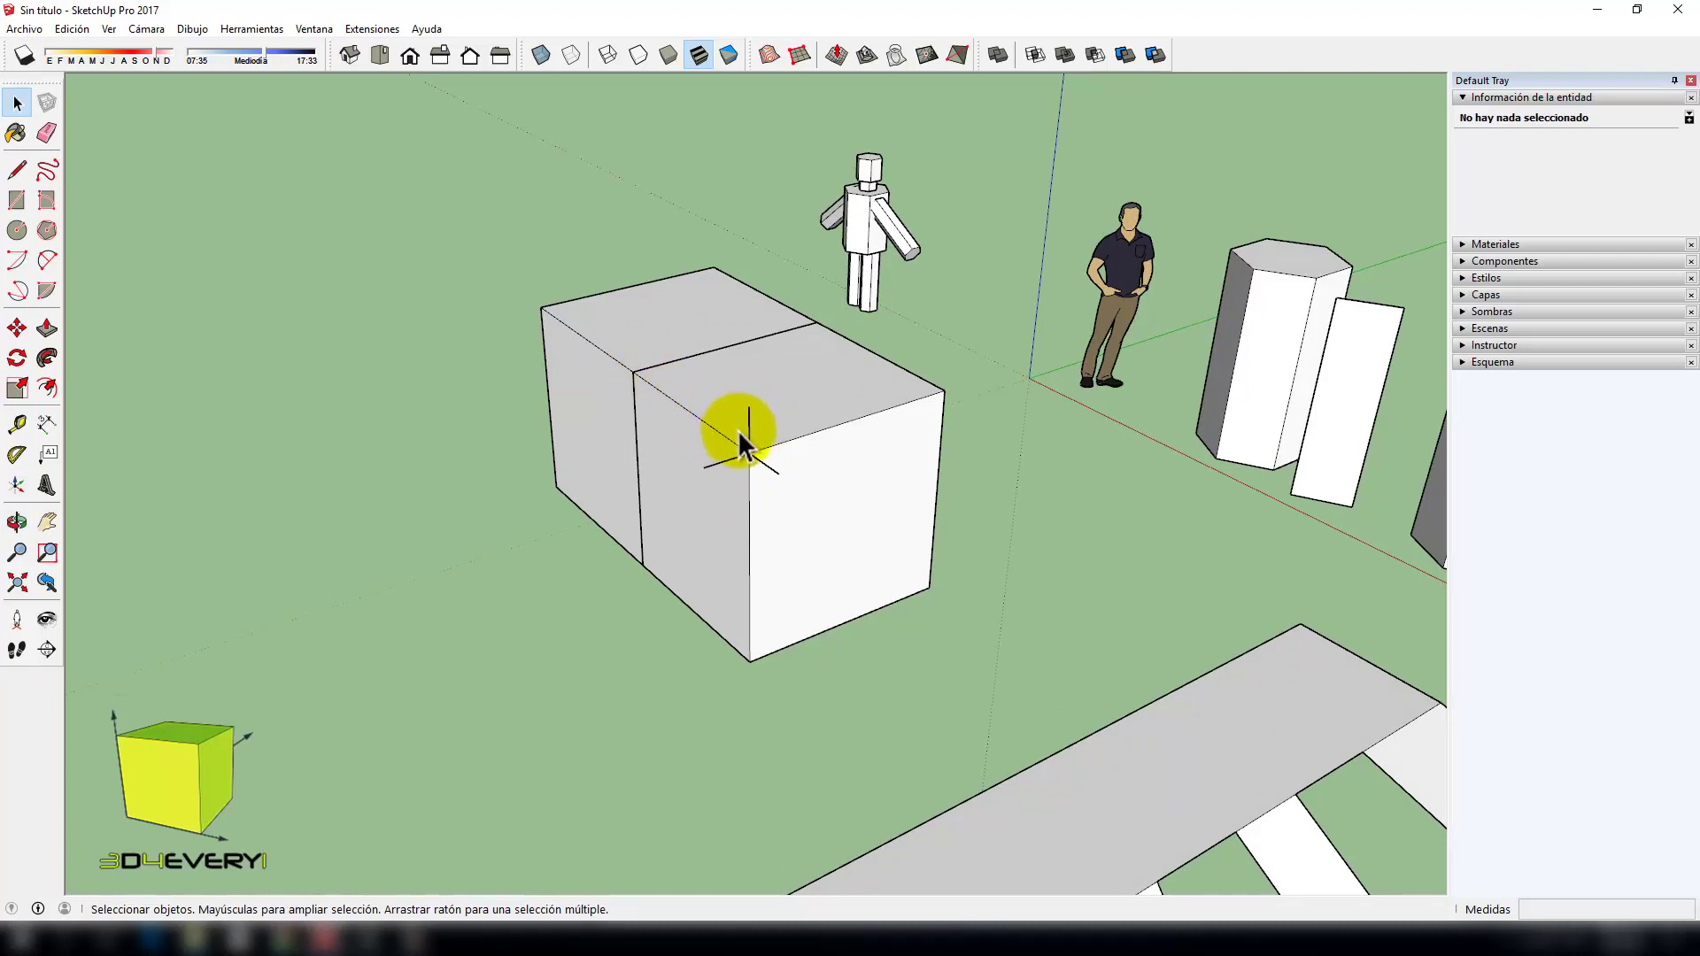
{"action": "mouse_move", "coordinate": [748, 513]}
{"action": "middle_mouse_down"}
{"action": "mouse_move", "coordinate": [728, 527]}
{"action": "mouse_move", "coordinate": [731, 511]}
{"action": "middle_mouse_up"}
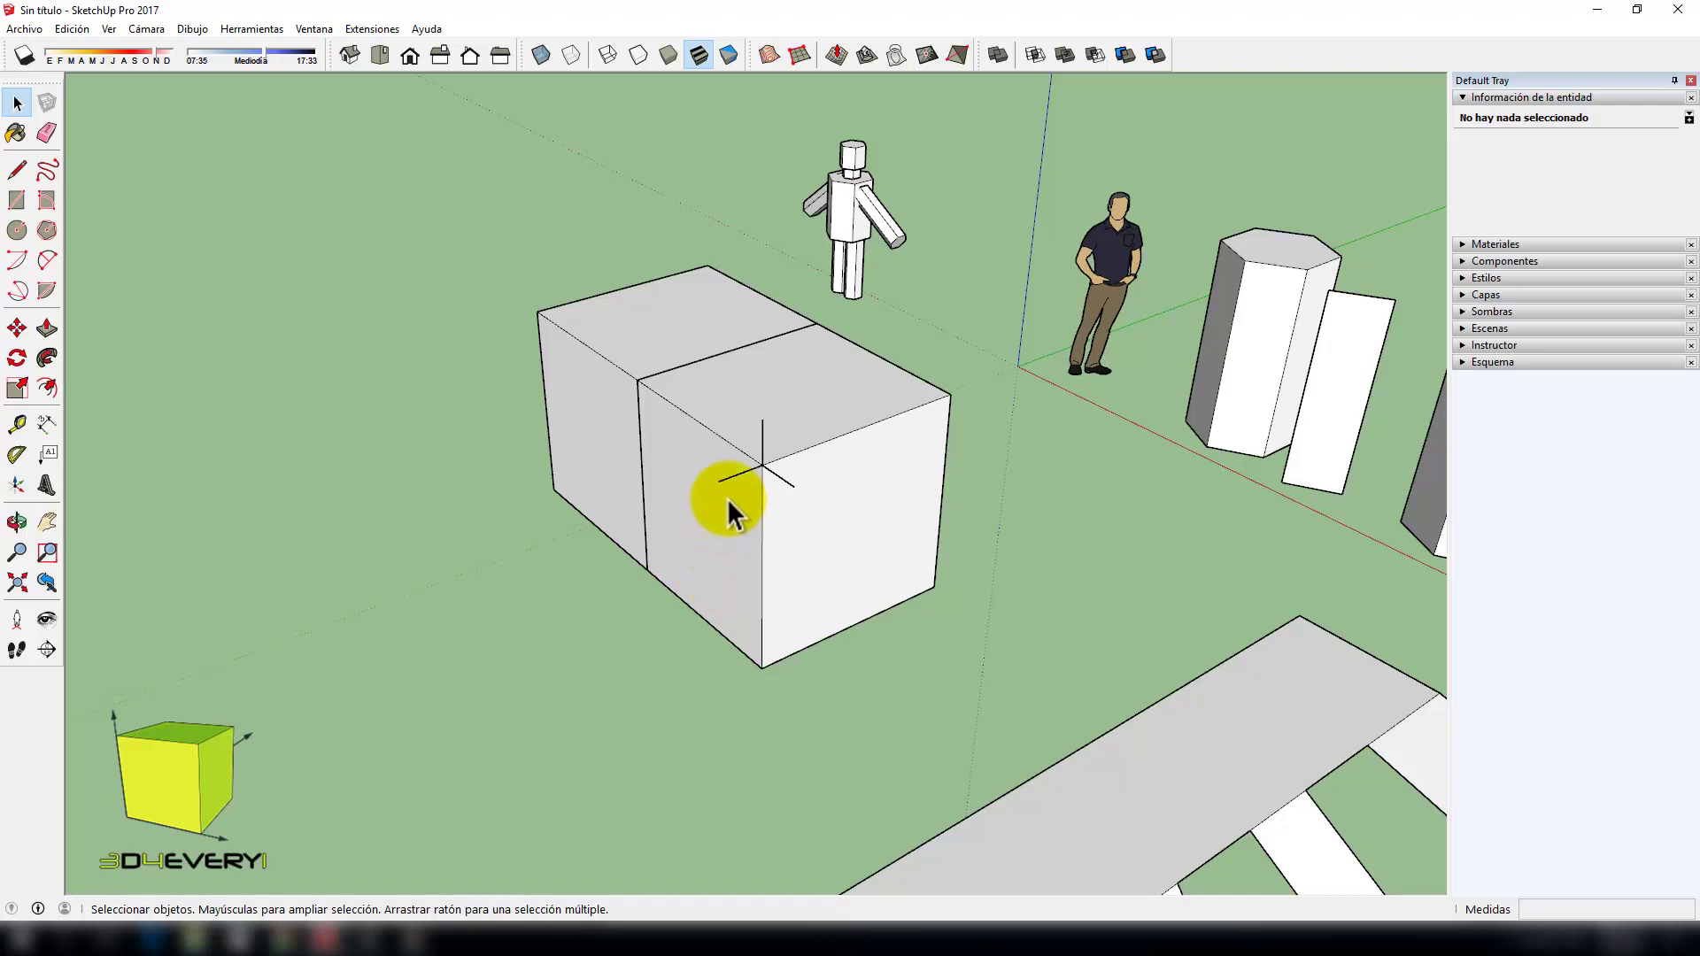
{"action": "scroll", "coordinate": [747, 475], "scroll_direction": "up", "scroll_amount": 1}
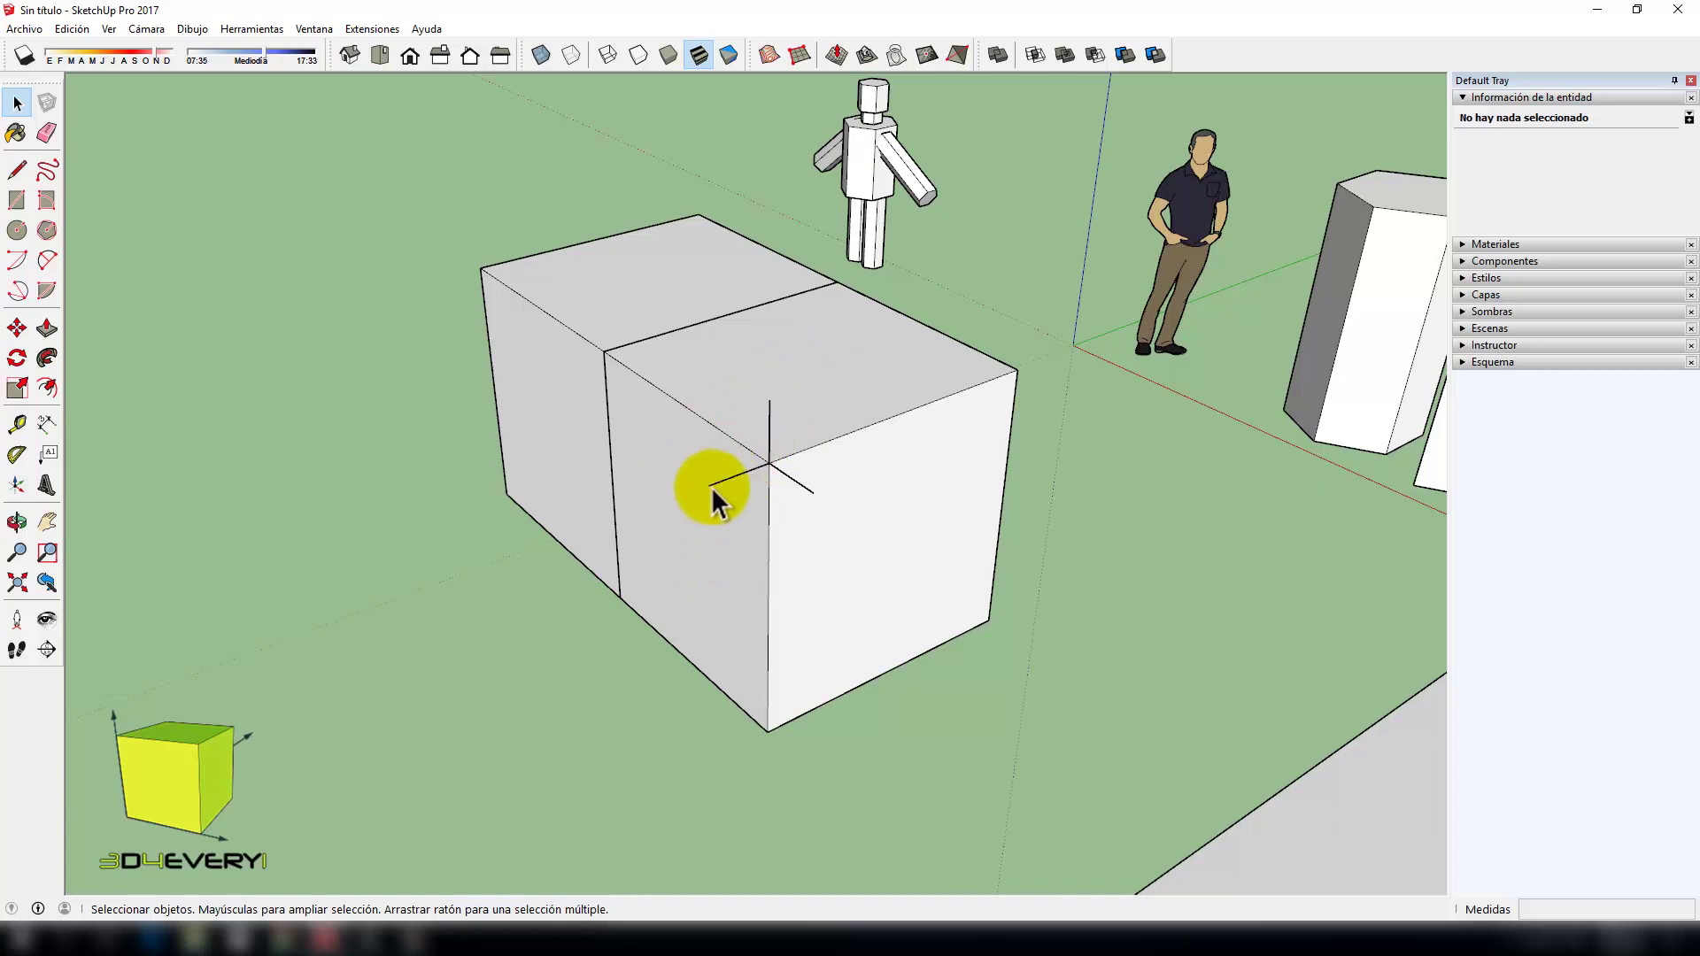
{"action": "scroll", "coordinate": [752, 463], "scroll_direction": "up", "scroll_amount": 4}
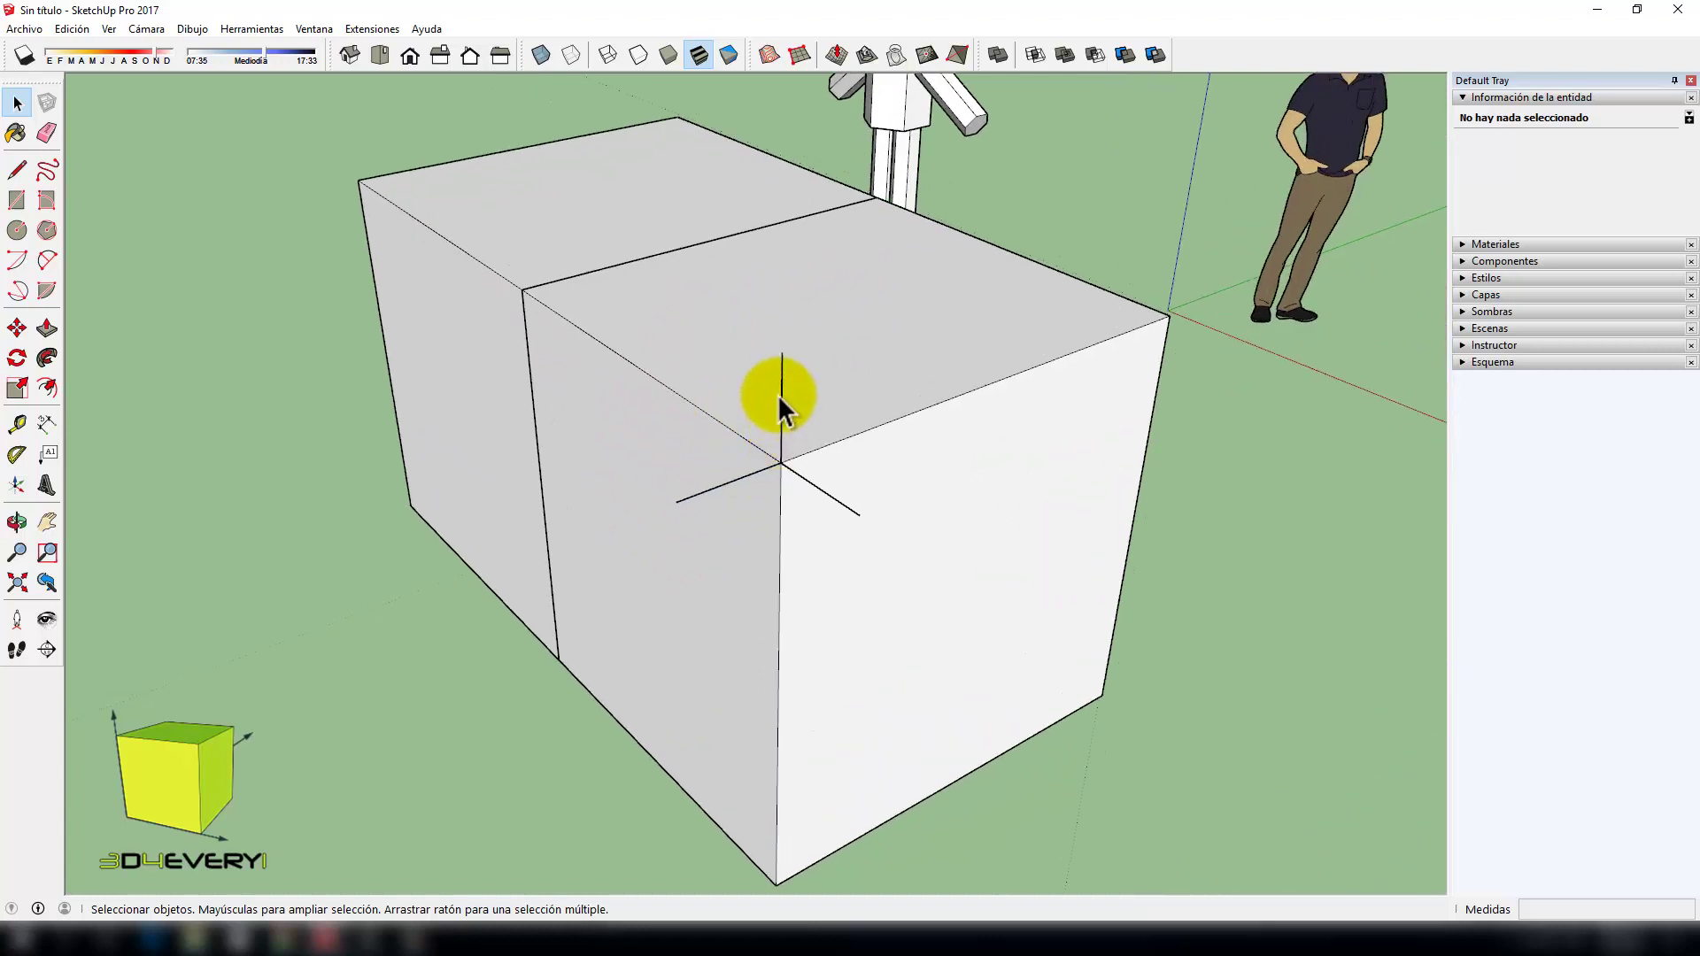
{"action": "mouse_move", "coordinate": [721, 530]}
{"action": "middle_mouse_down"}
{"action": "mouse_move", "coordinate": [782, 596]}
{"action": "mouse_move", "coordinate": [721, 532]}
{"action": "mouse_move", "coordinate": [737, 534]}
{"action": "middle_mouse_up"}
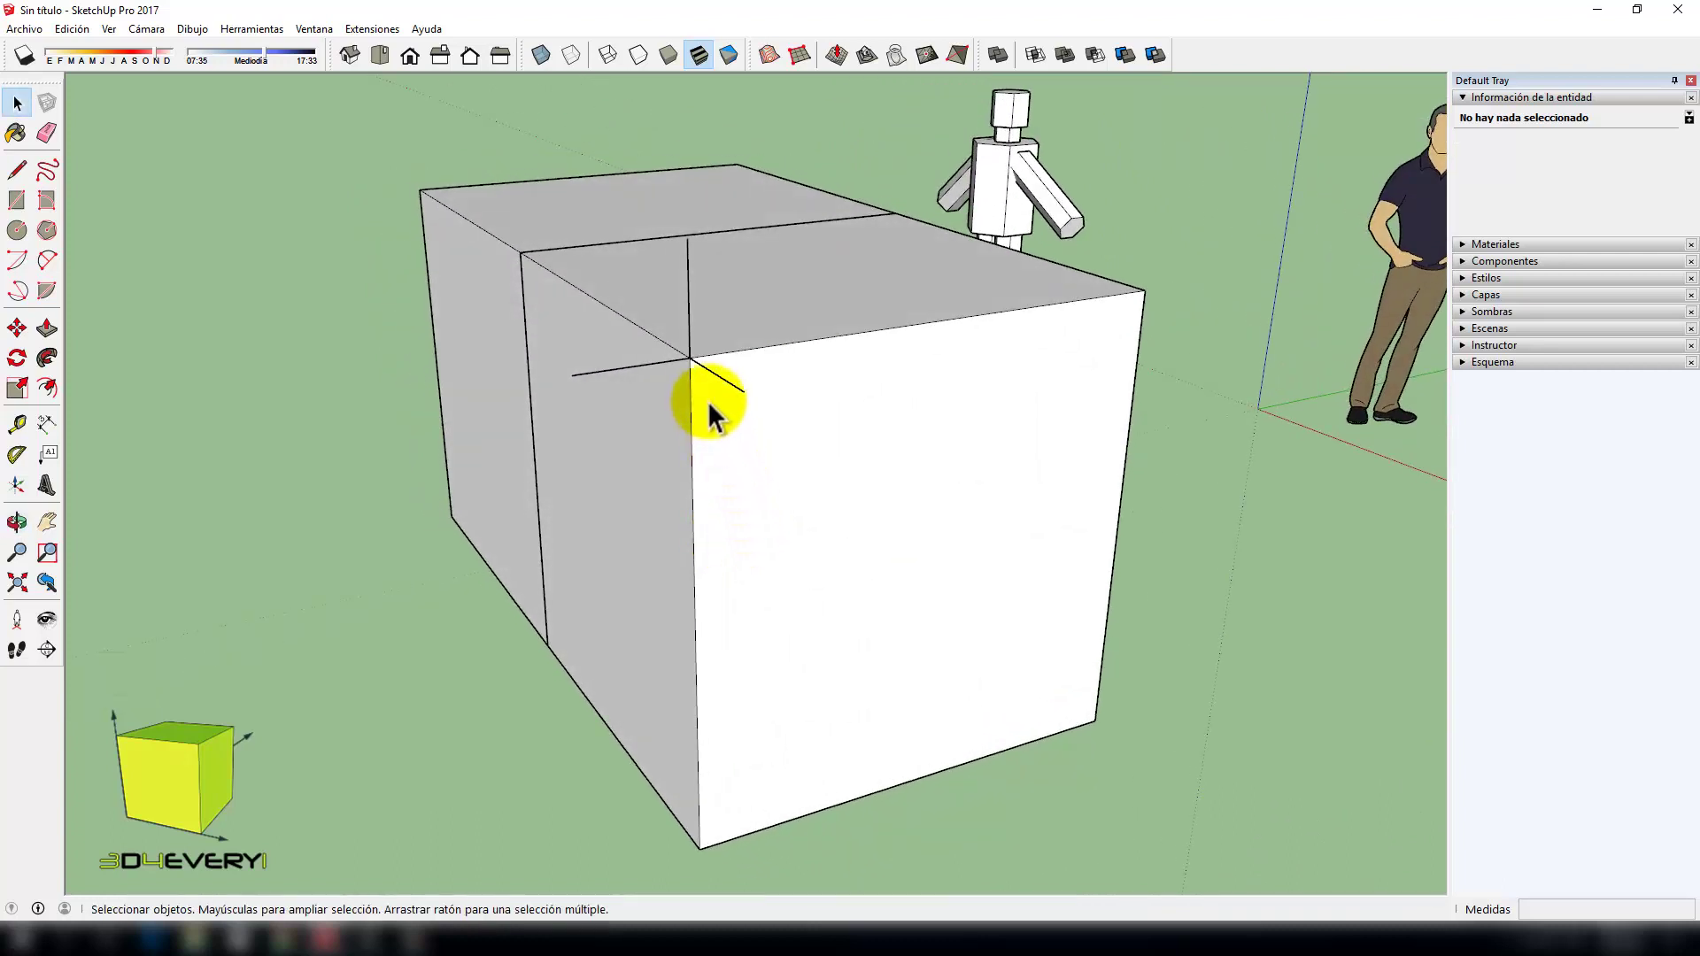
Step: Join the ends of the vertical and side-face normals with a diagonal, and draw a line from the corner to its midpoint
{"action": "key", "text": "l"}
{"action": "left_click", "coordinate": [571, 375]}
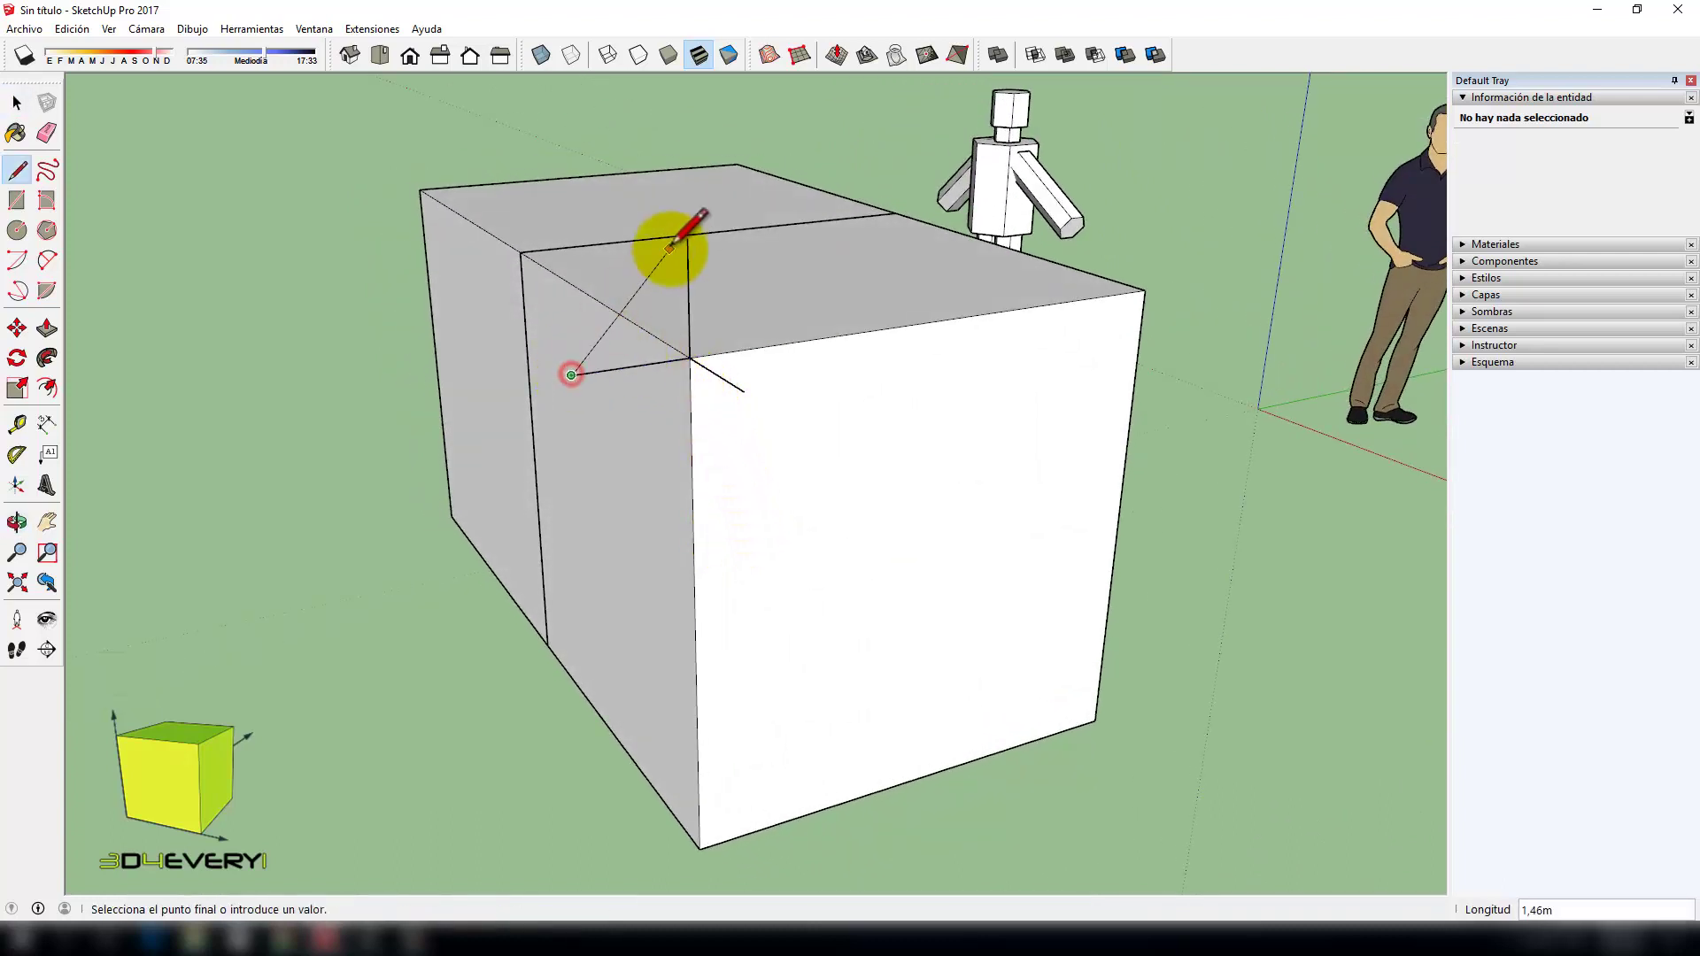
{"action": "left_click", "coordinate": [688, 239]}
{"action": "left_click", "coordinate": [689, 358]}
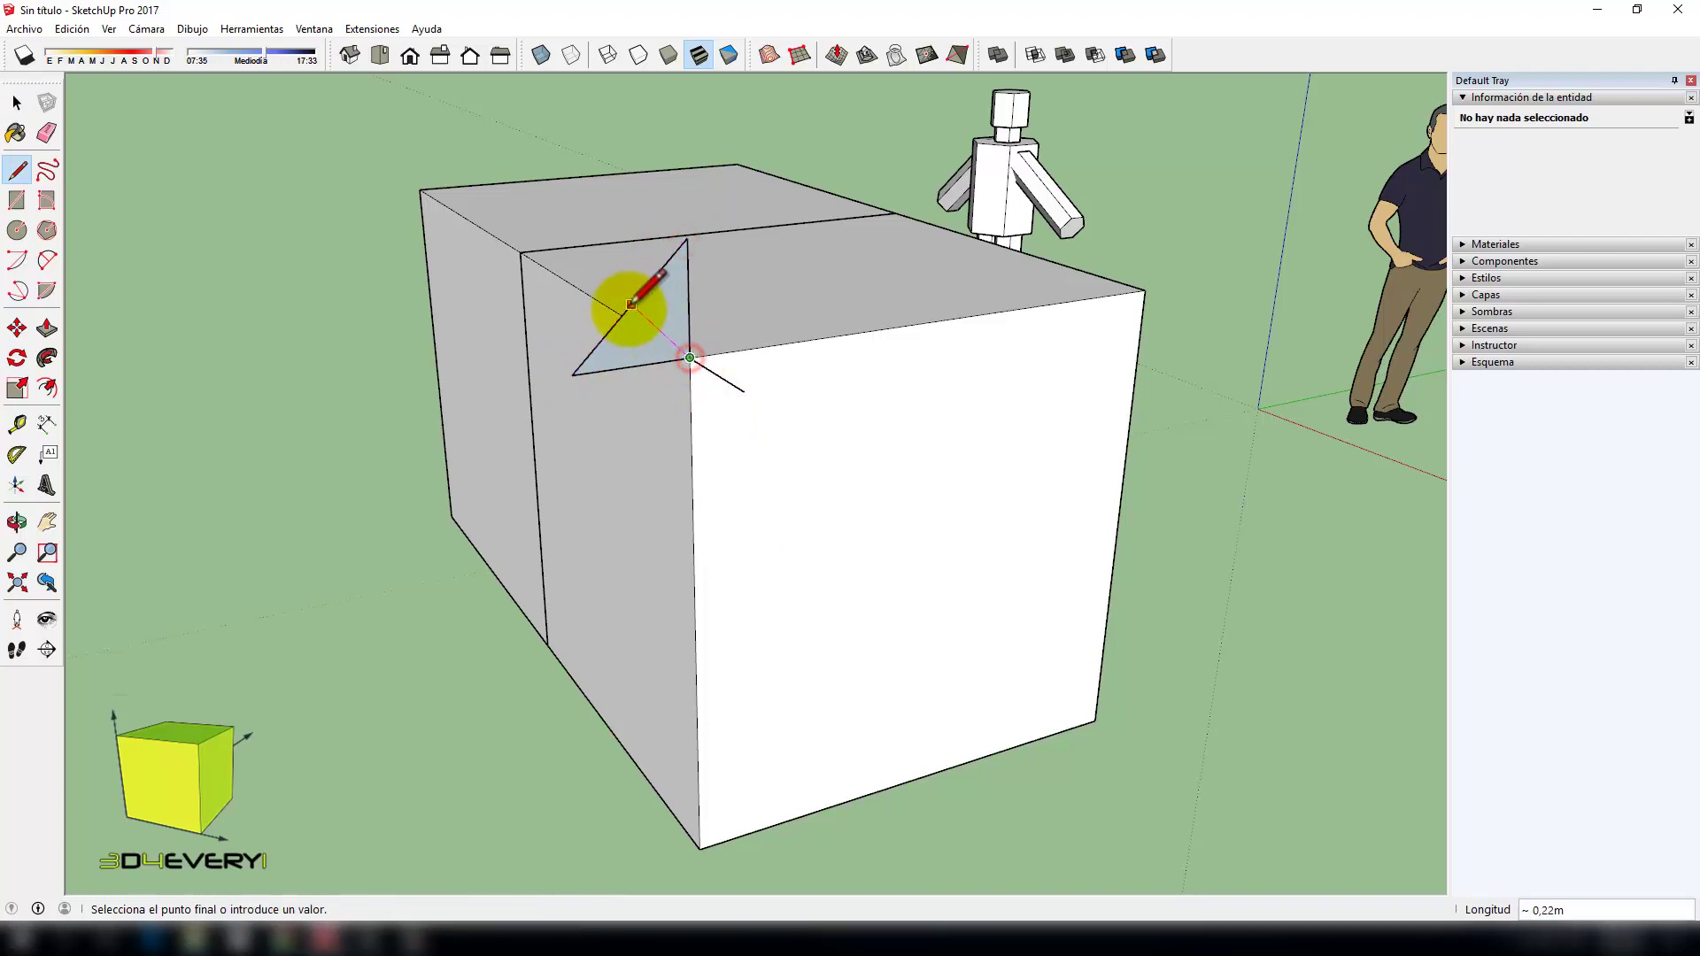
{"action": "left_click", "coordinate": [630, 304]}
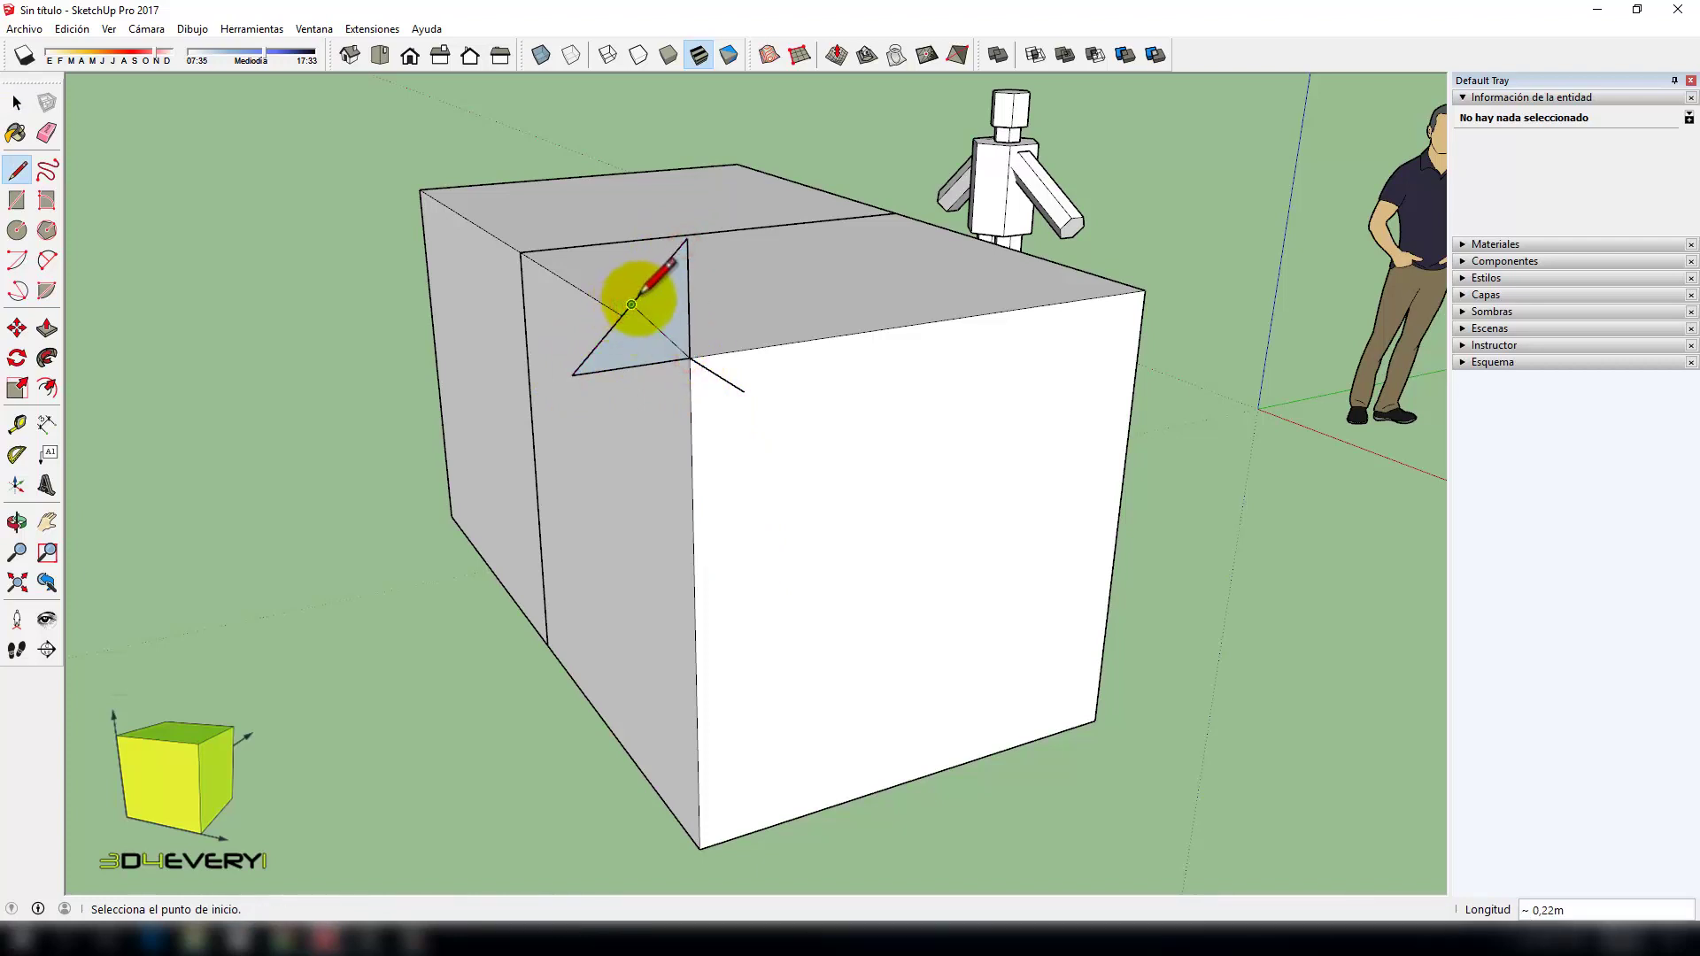
Step: Erase the diagonal and the two normals it joined, keeping the bisecting line and the third normal at the corner
{"action": "key", "text": "e"}
{"action": "left_click_drag", "start_coordinate": [687, 257], "coordinate": [644, 265]}
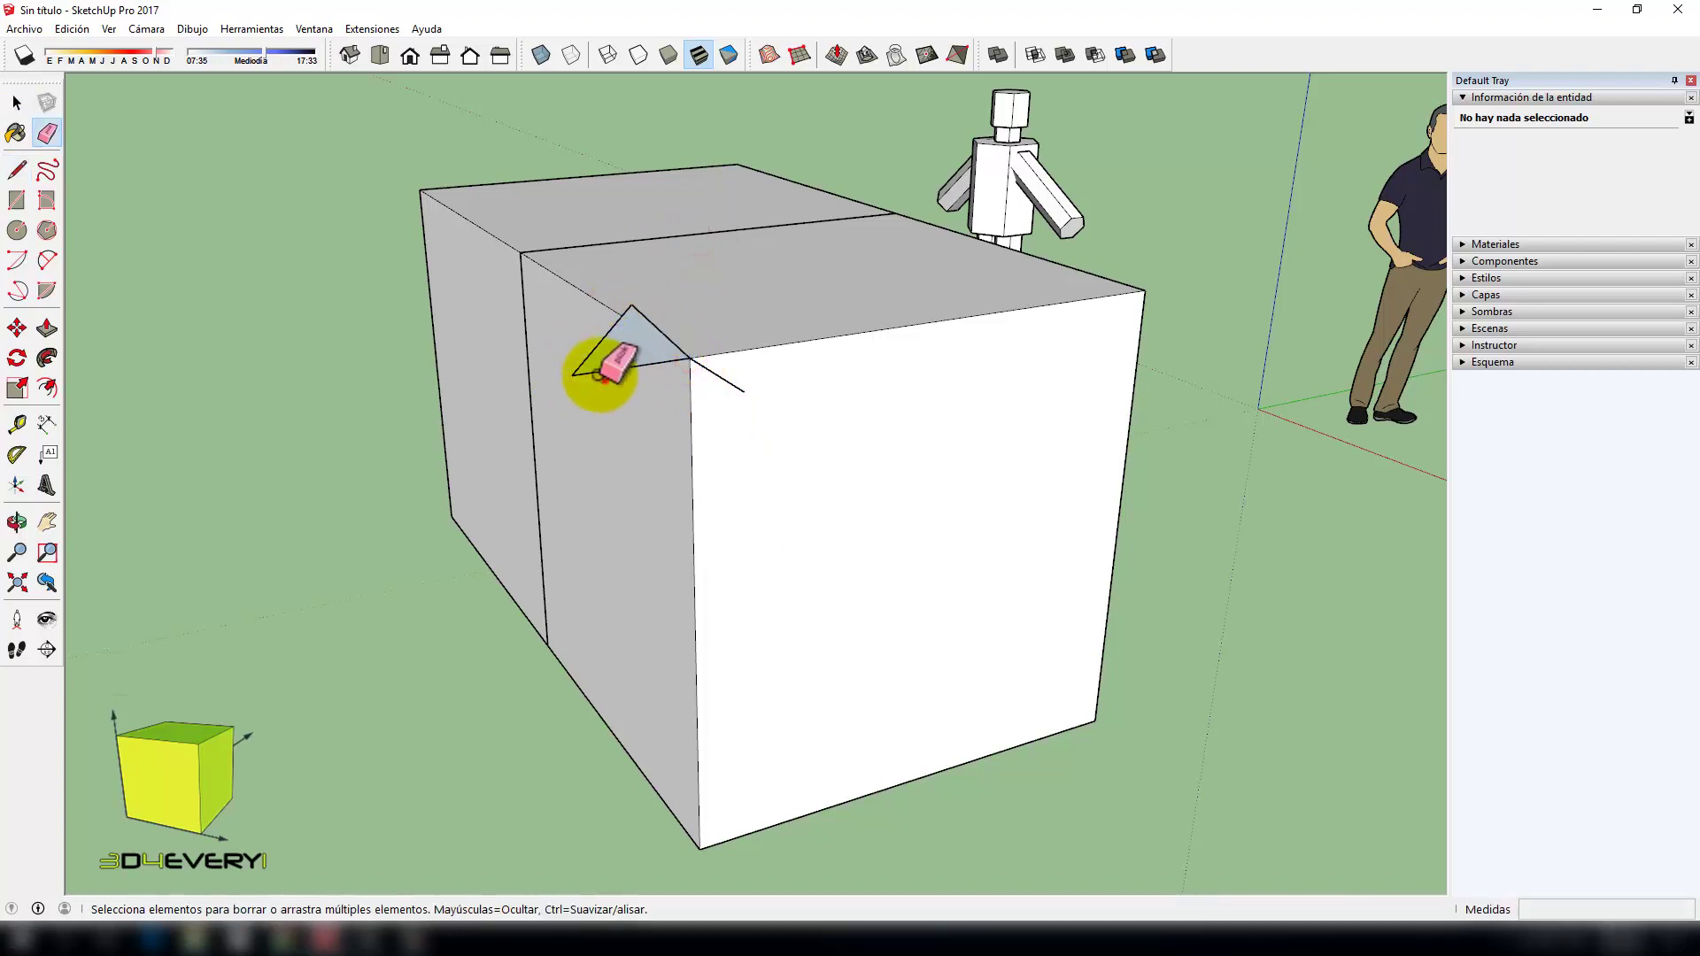
{"action": "left_click_drag", "start_coordinate": [603, 376], "coordinate": [570, 353]}
{"action": "middle_click_drag", "start_coordinate": [607, 429], "coordinate": [654, 471]}
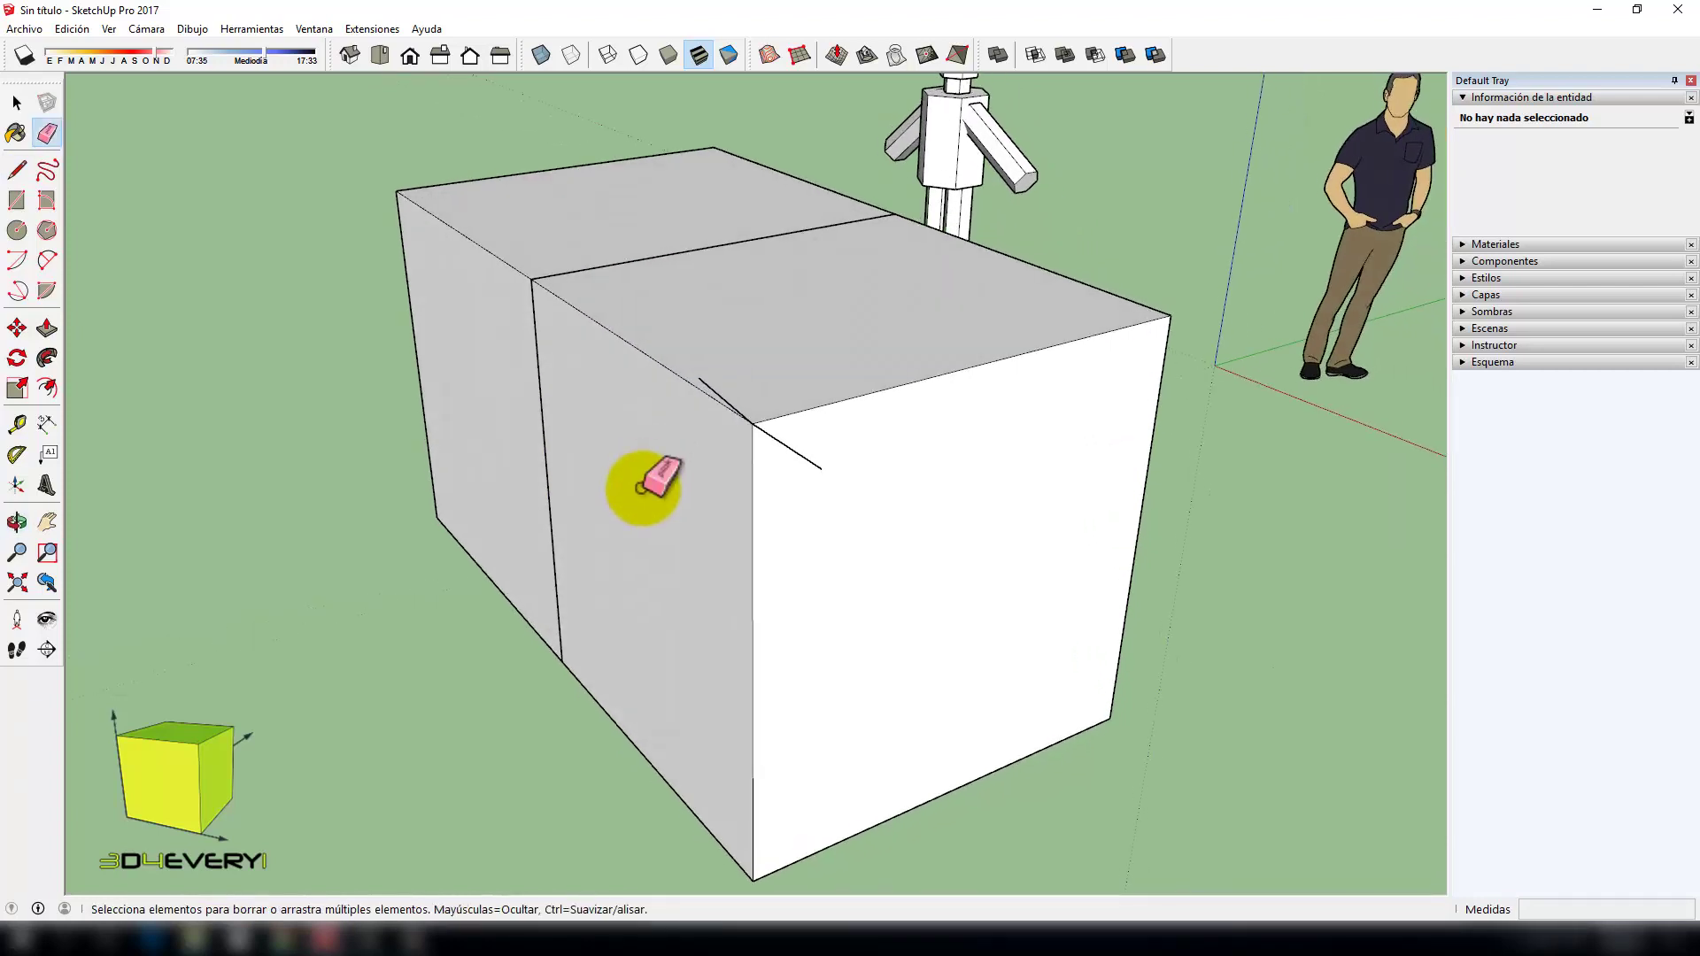
{"action": "scroll", "coordinate": [649, 478], "scroll_direction": "up", "scroll_amount": 1}
{"action": "key", "text": "space"}
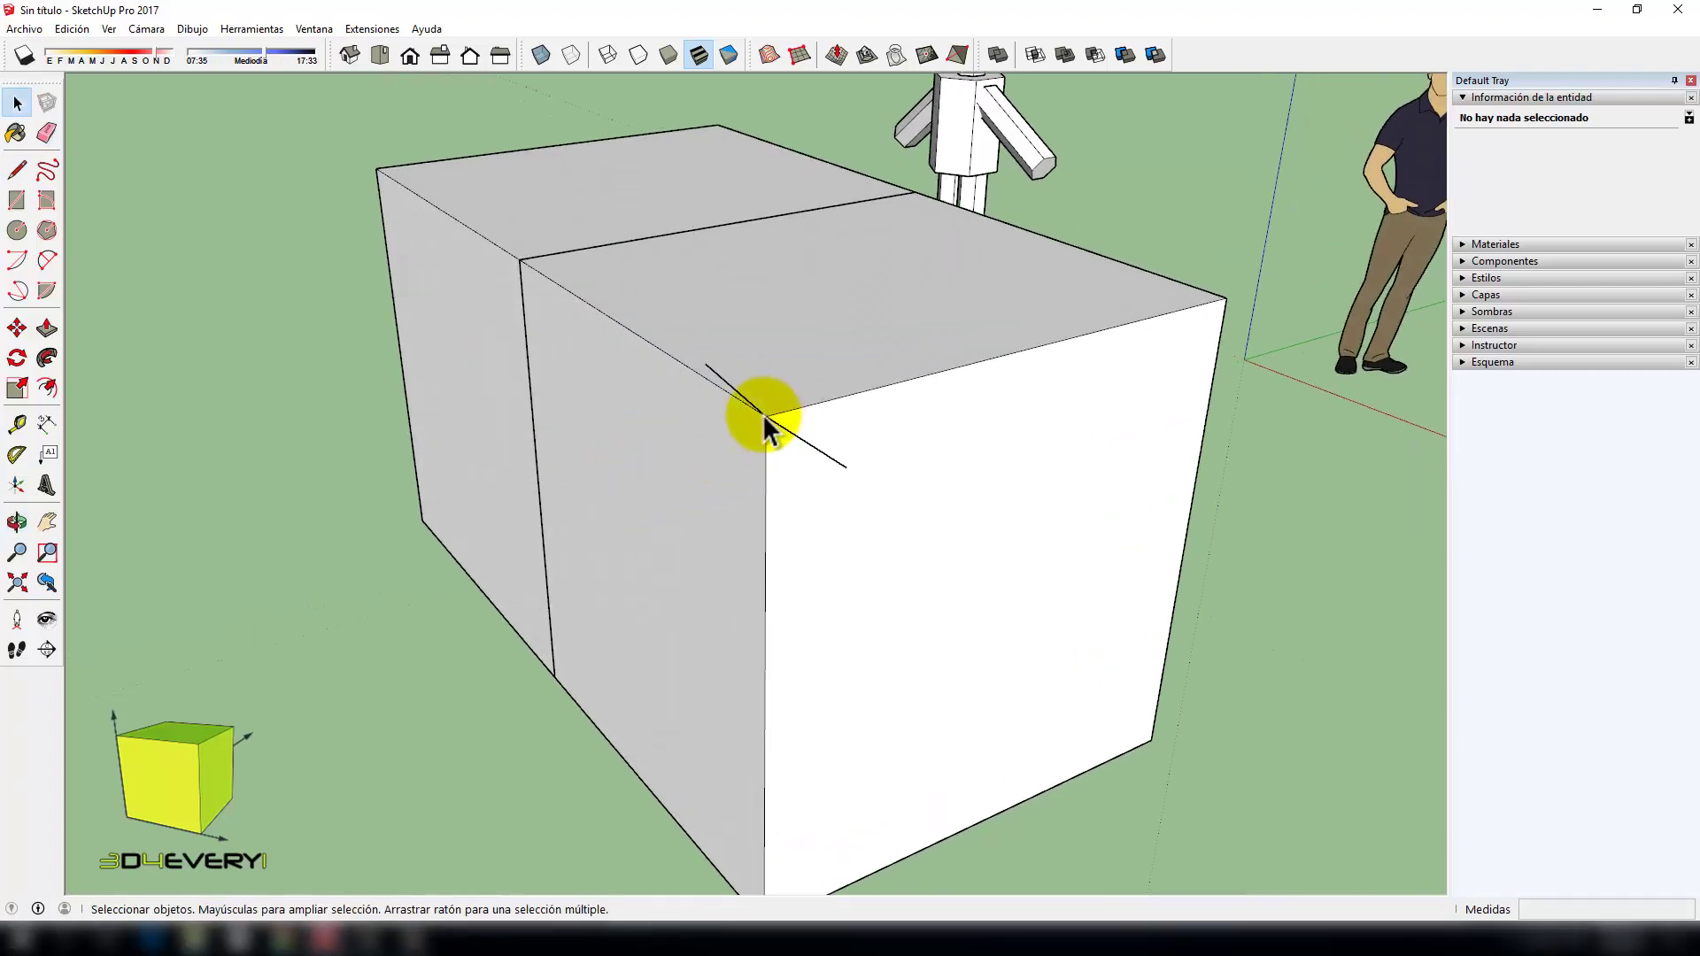
Step: Examine the angle between the bisecting line and the remaining normal at the box's corner from several viewpoints
{"action": "middle_click_drag", "start_coordinate": [770, 425], "coordinate": [694, 463]}
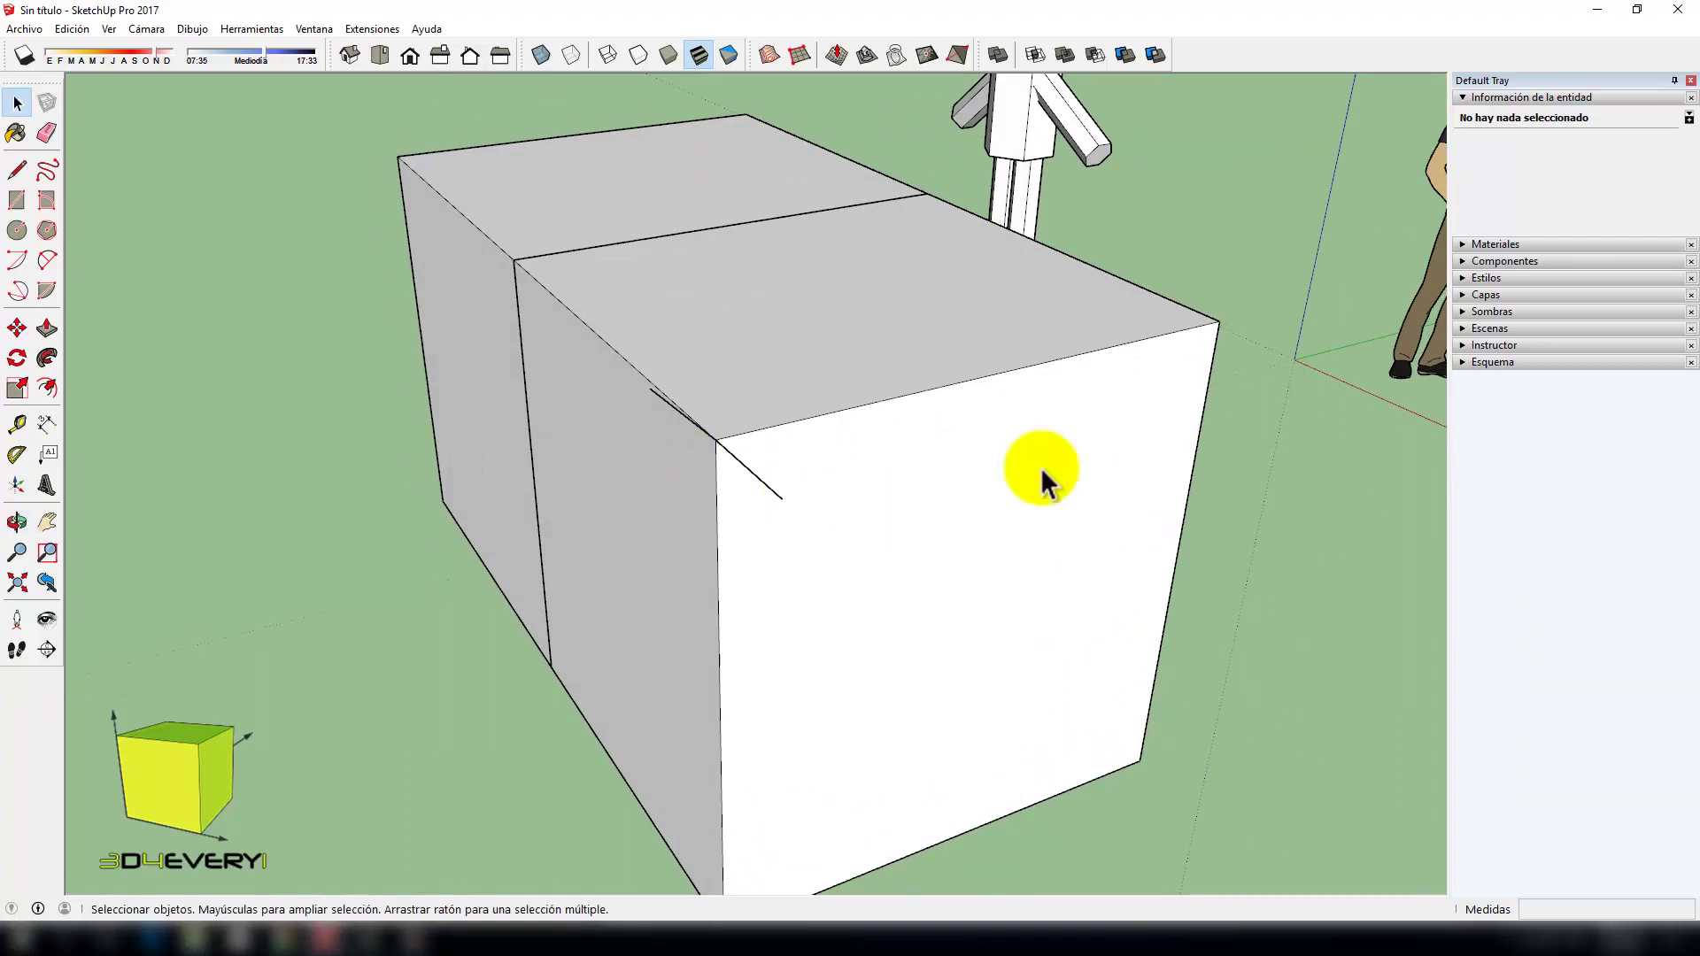
{"action": "middle_click_drag", "start_coordinate": [1040, 467], "coordinate": [887, 551]}
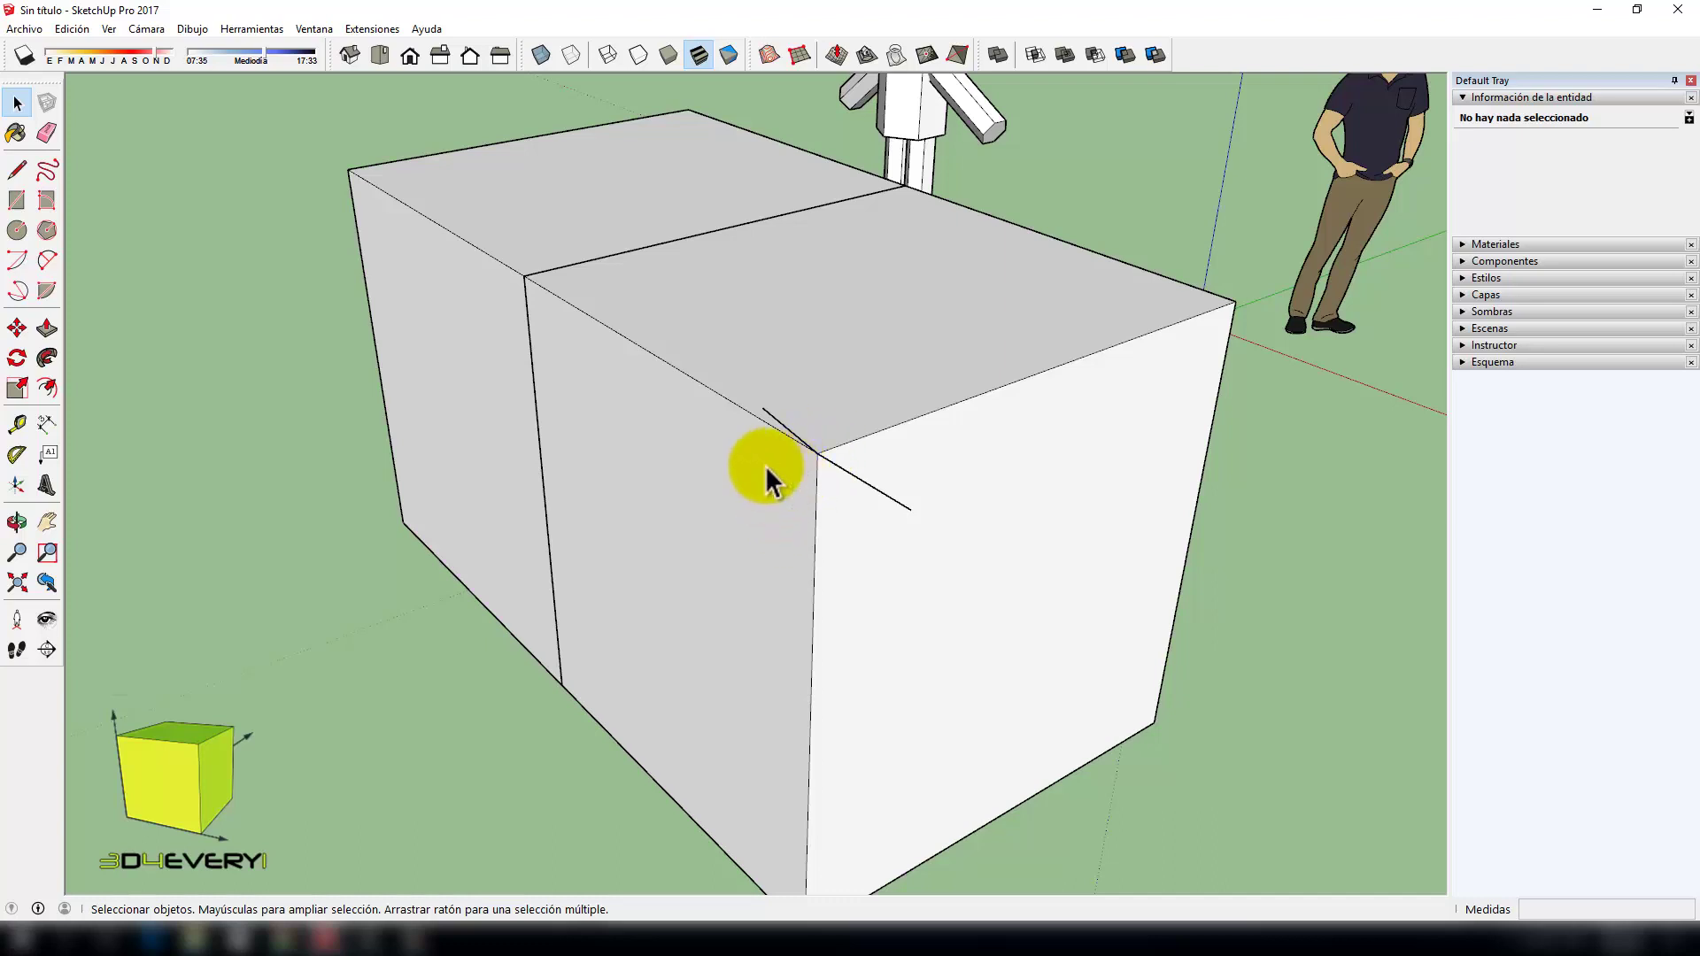
{"action": "middle_click_drag", "start_coordinate": [808, 462], "coordinate": [864, 310]}
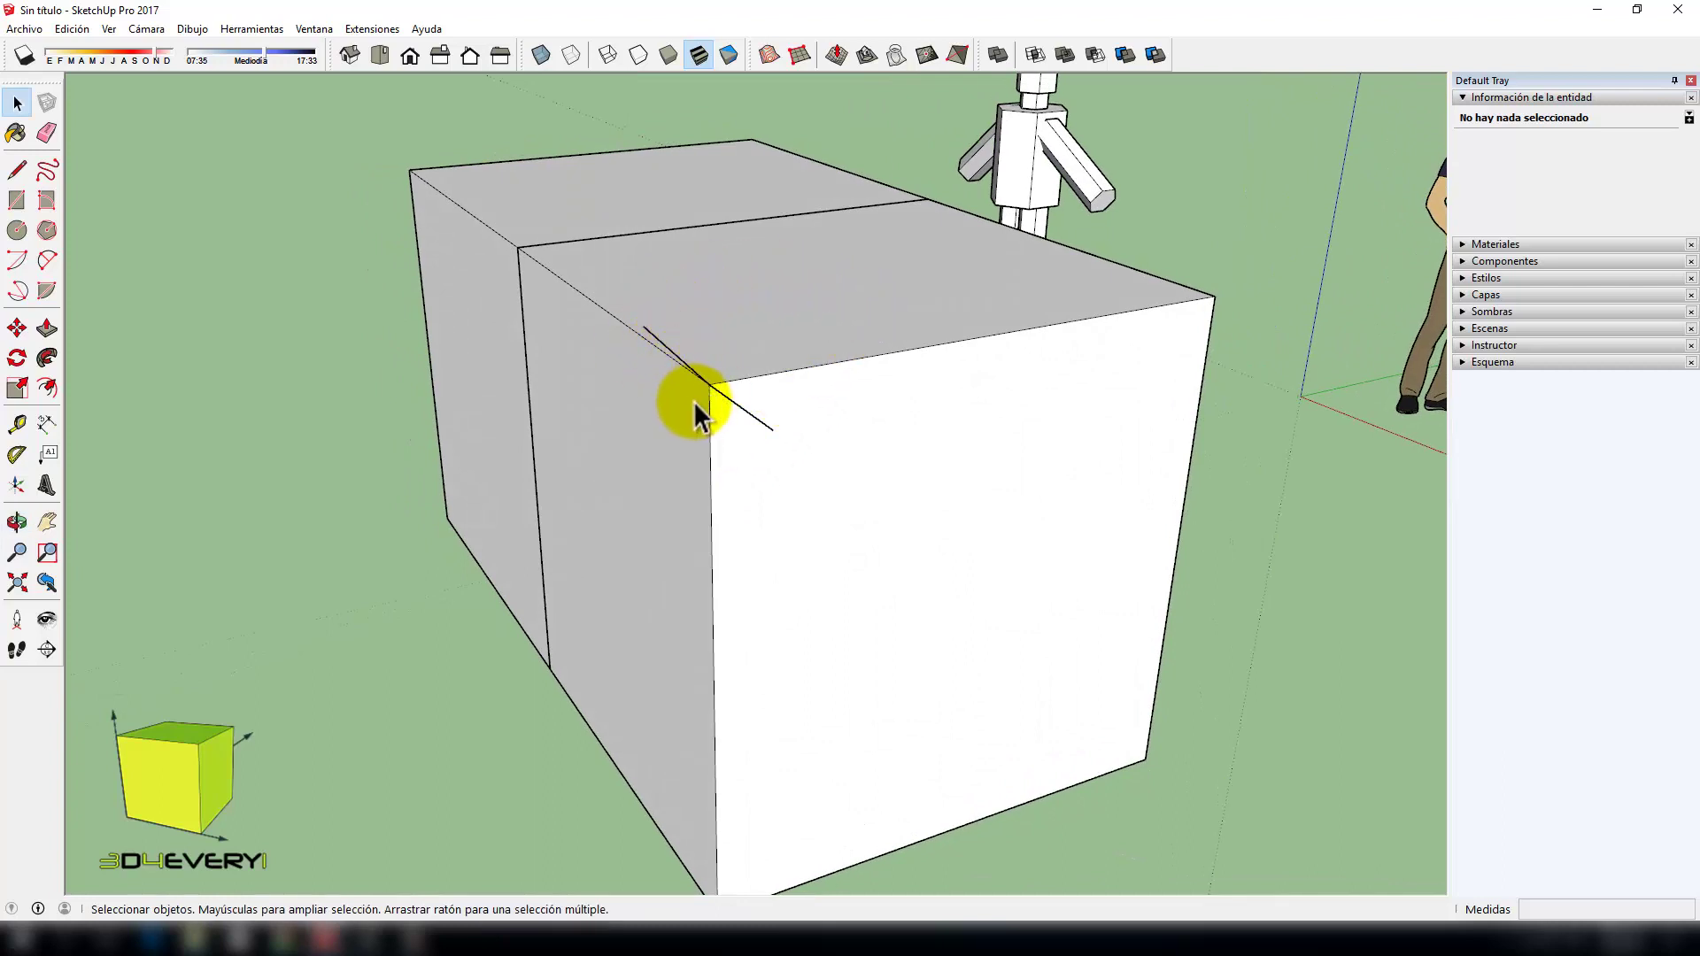
{"action": "middle_click_drag", "start_coordinate": [688, 395], "coordinate": [774, 437]}
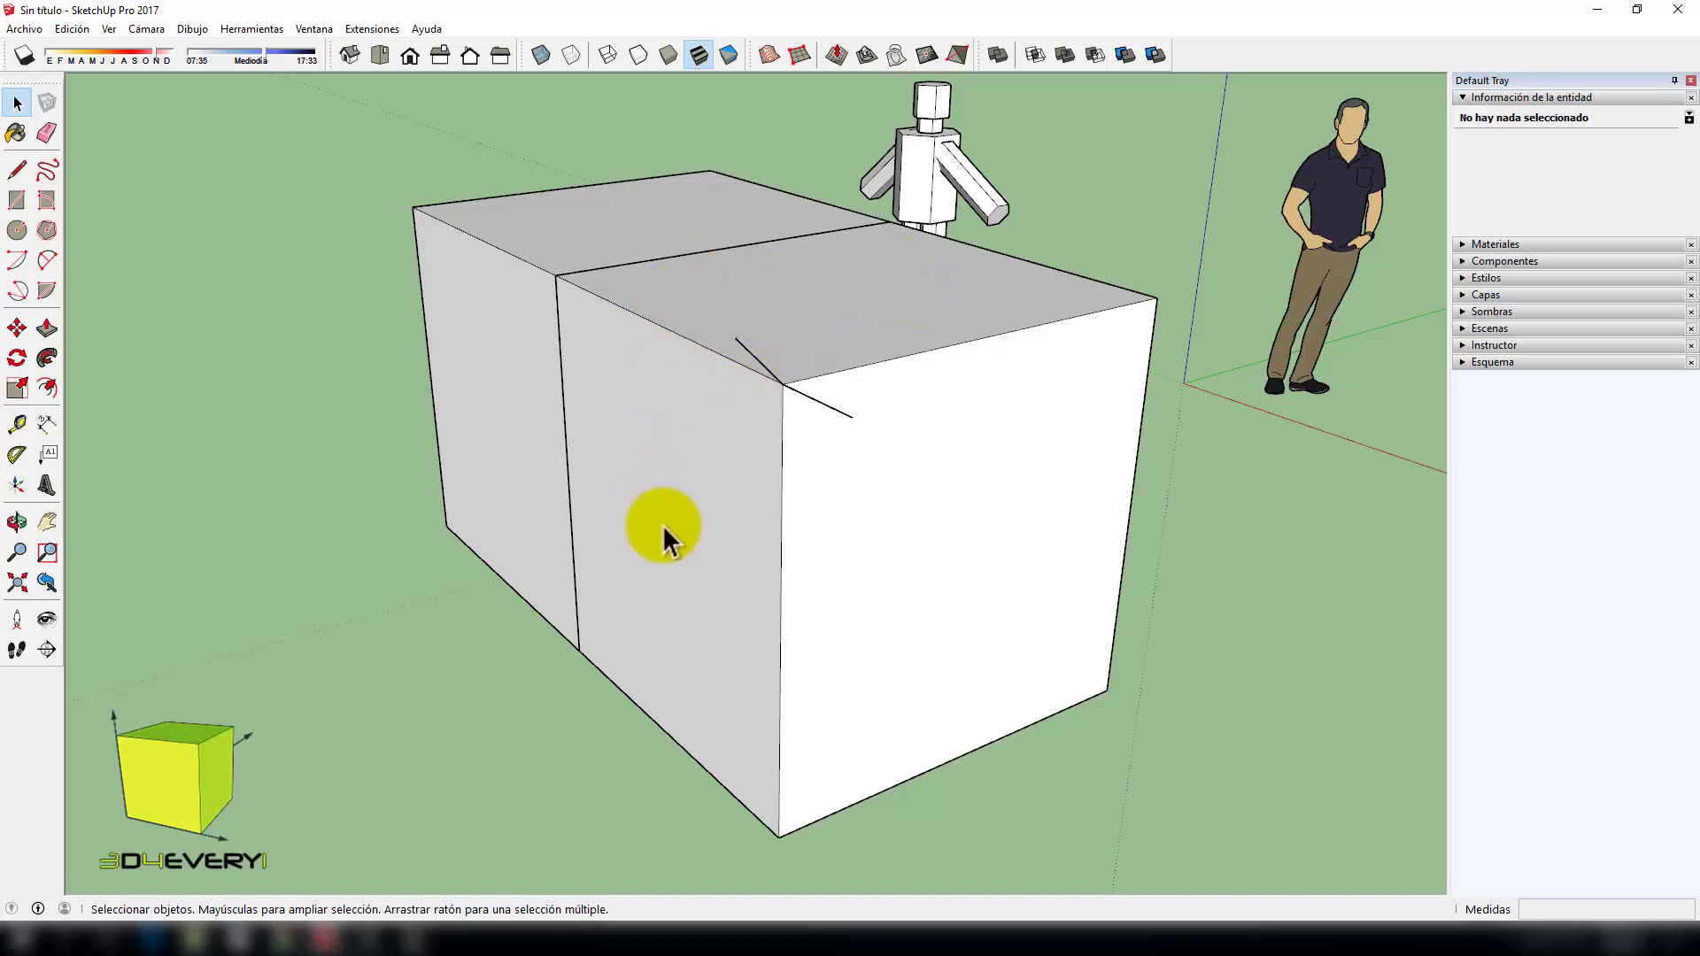
{"action": "scroll", "coordinate": [673, 507], "scroll_direction": "down", "scroll_amount": 4}
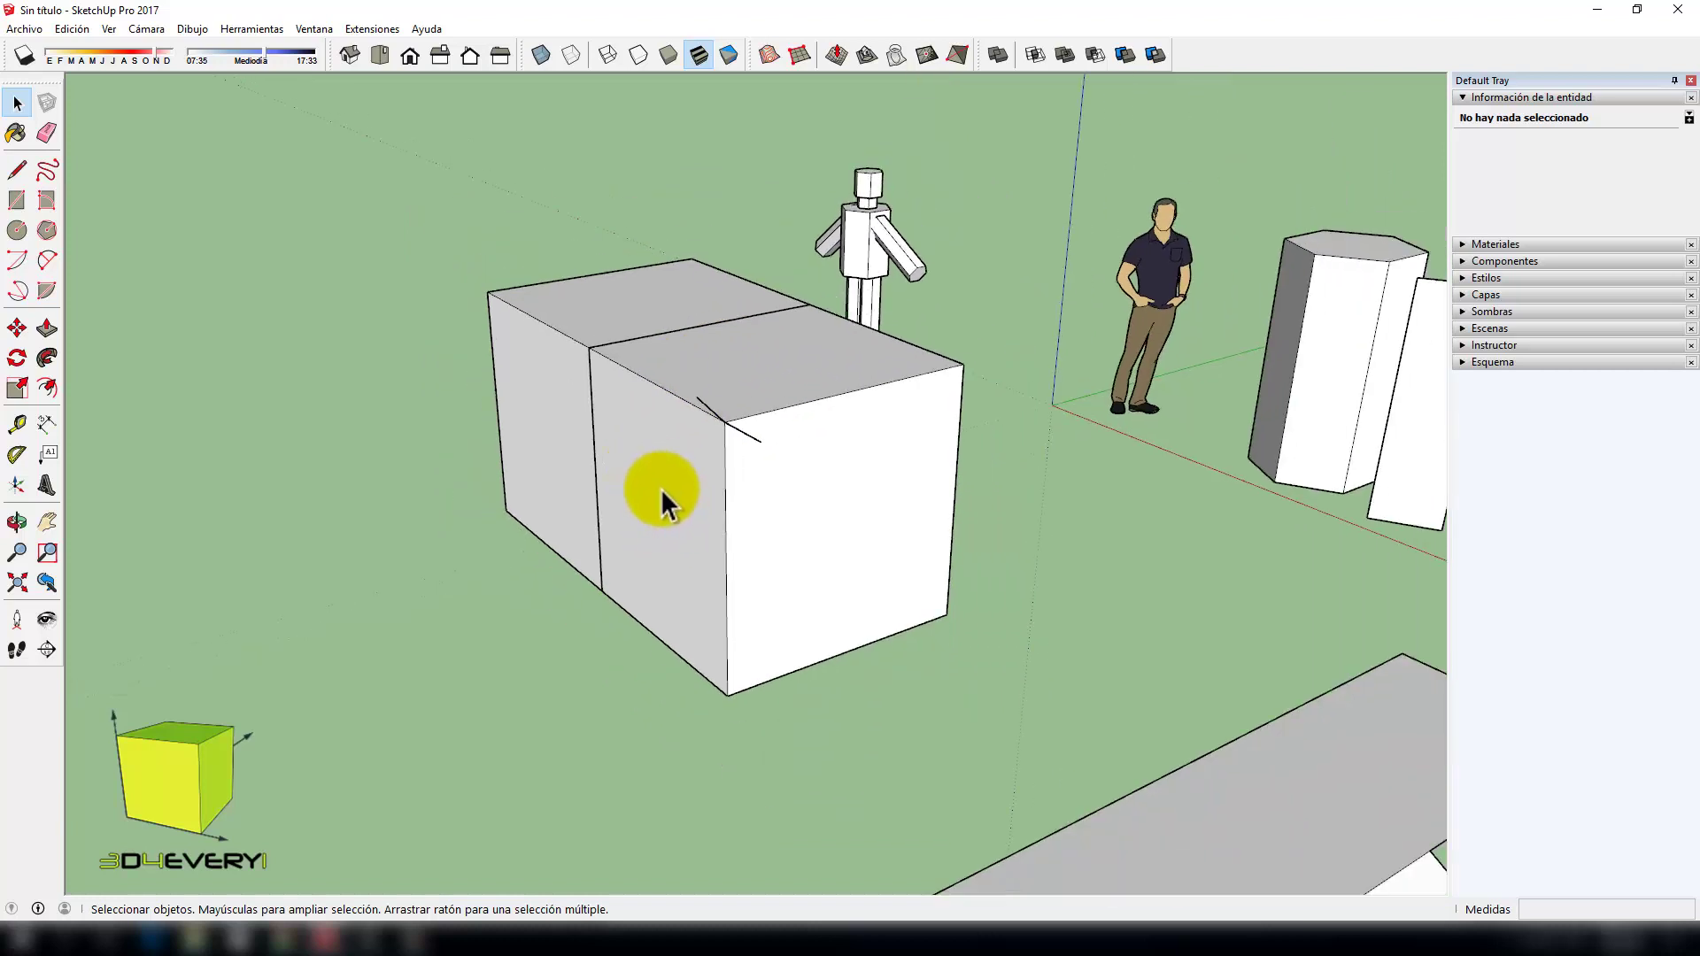
{"action": "middle_click_drag", "start_coordinate": [661, 489], "coordinate": [759, 565]}
{"action": "middle_click_drag", "start_coordinate": [891, 625], "coordinate": [849, 615]}
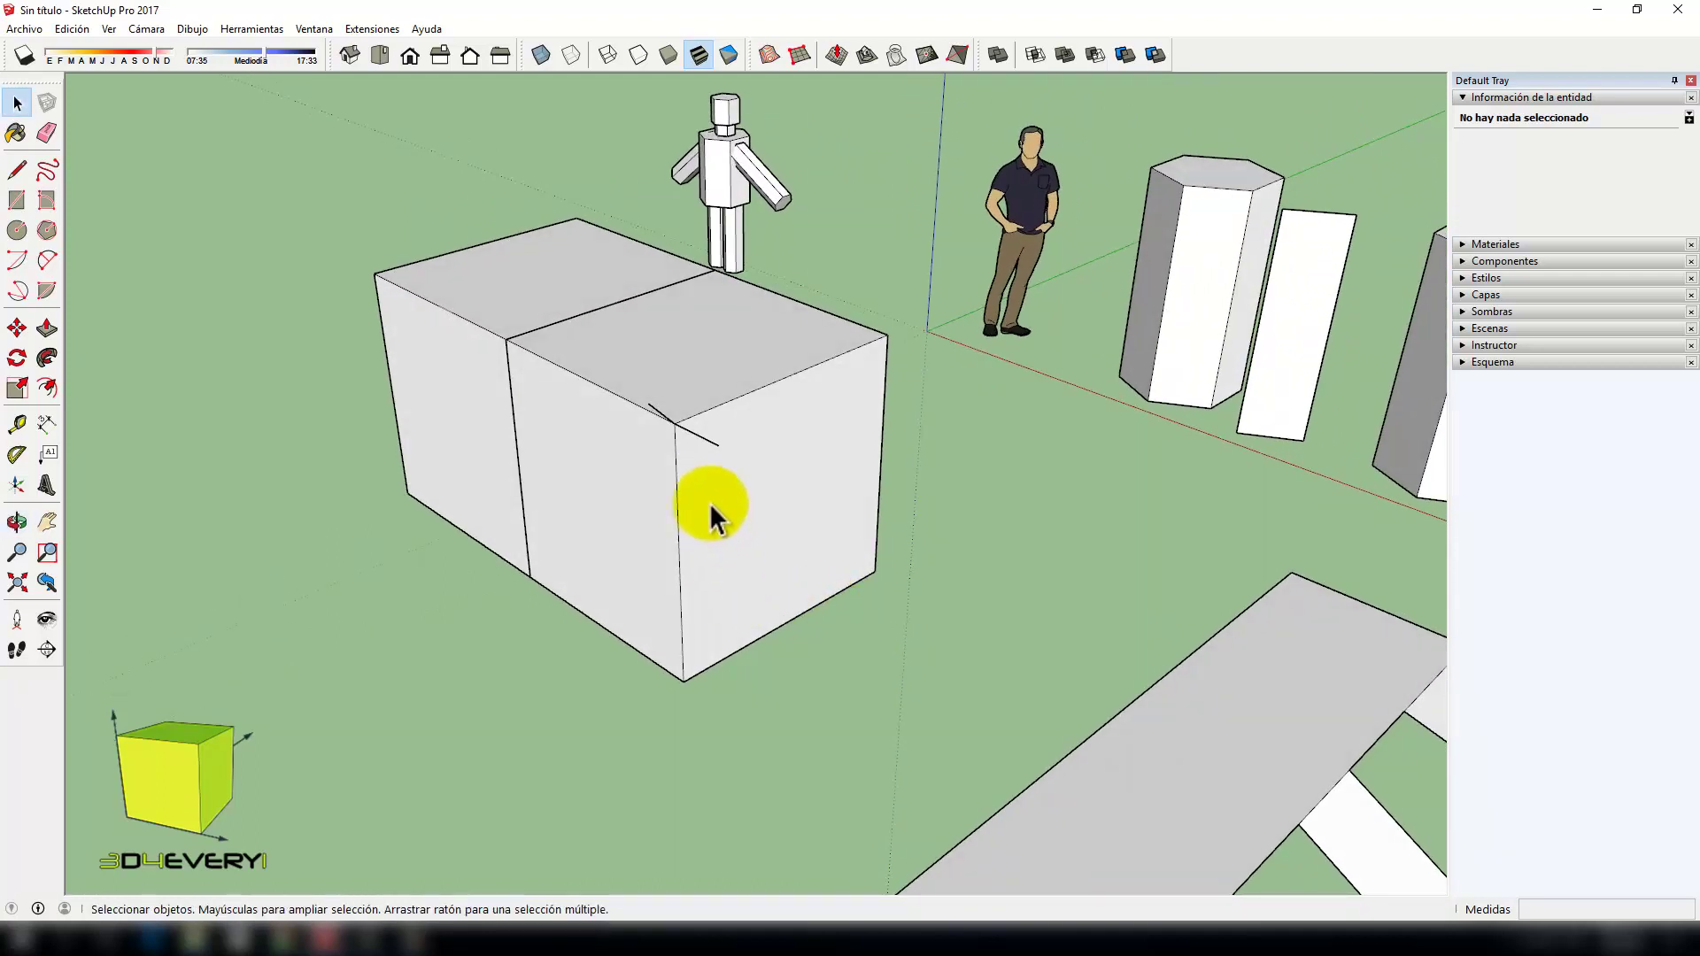
Step: Show the Suavizar aristas (Soften Edges) section in the Default Tray
{"action": "left_click", "coordinate": [312, 29]}
{"action": "mouse_move", "coordinate": [274, 49]}
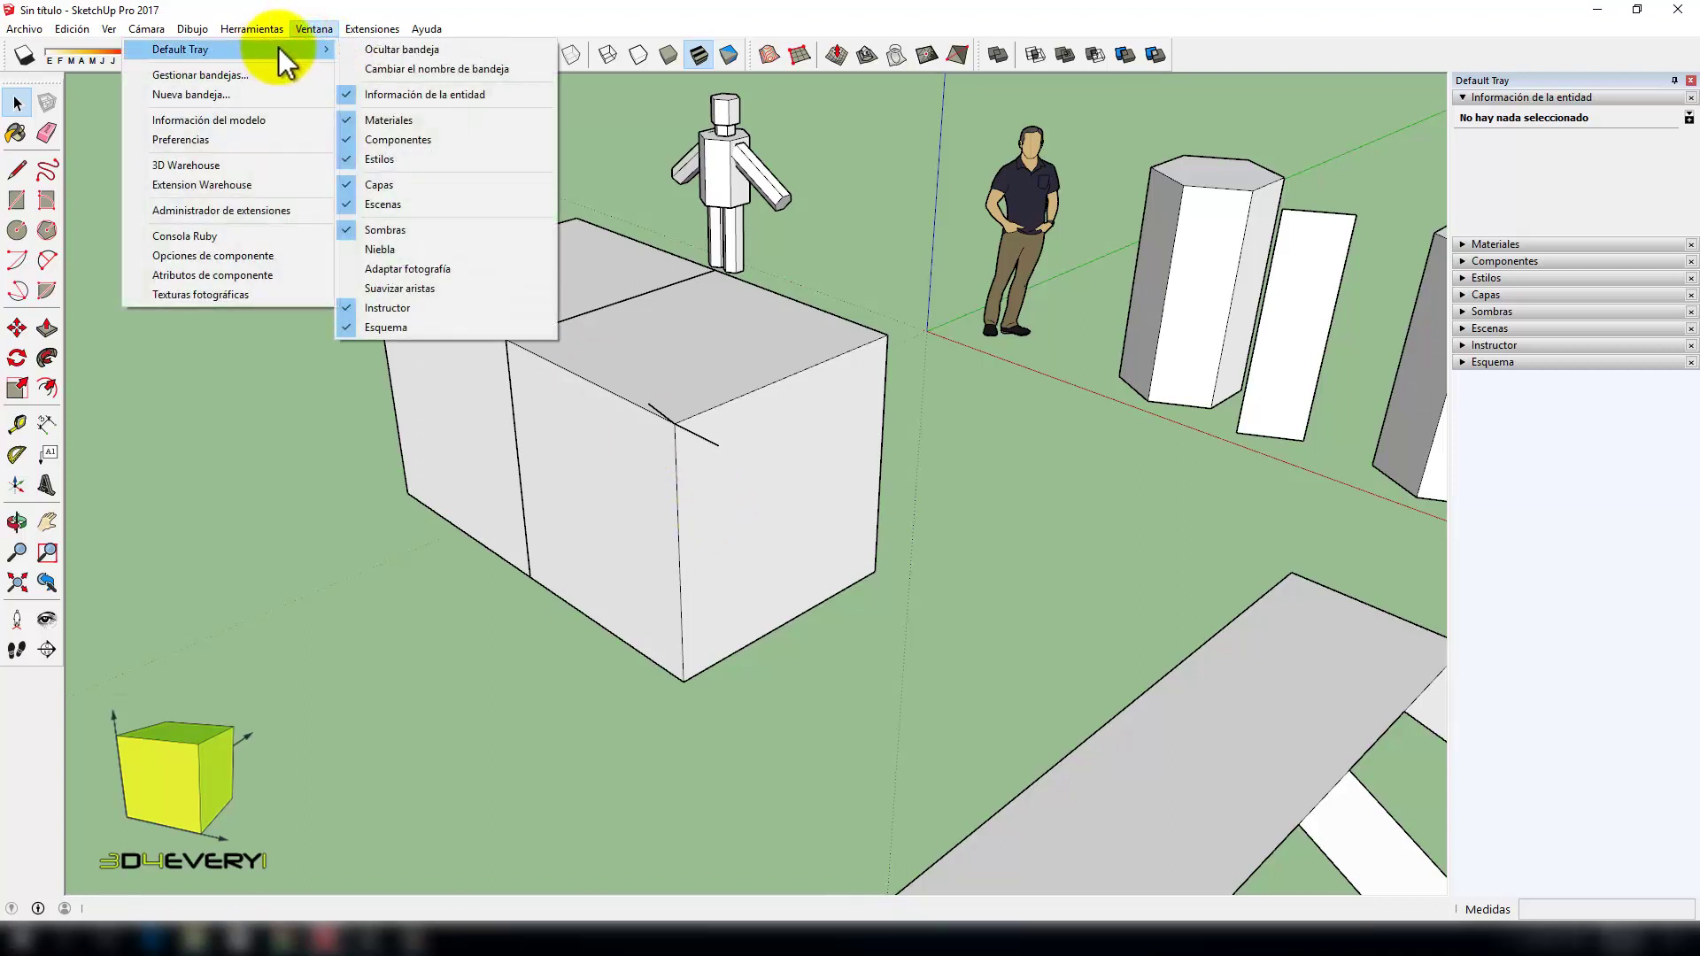
{"action": "left_click", "coordinate": [436, 289]}
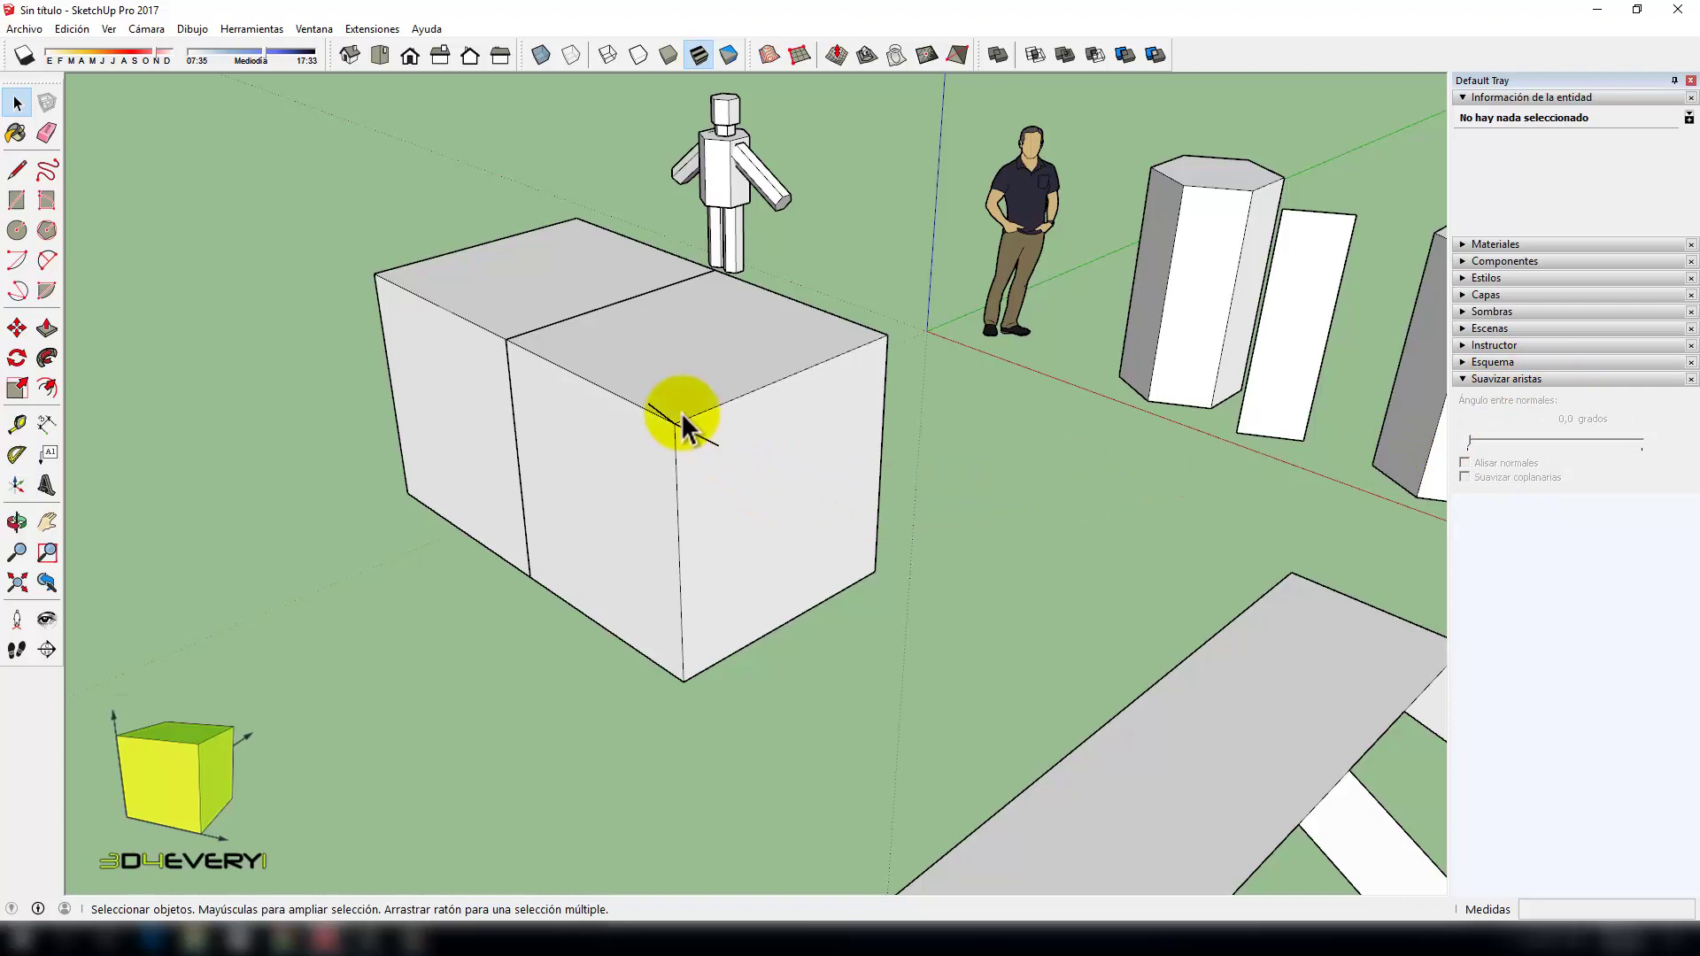
{"action": "middle_click_drag", "start_coordinate": [596, 412], "coordinate": [645, 356]}
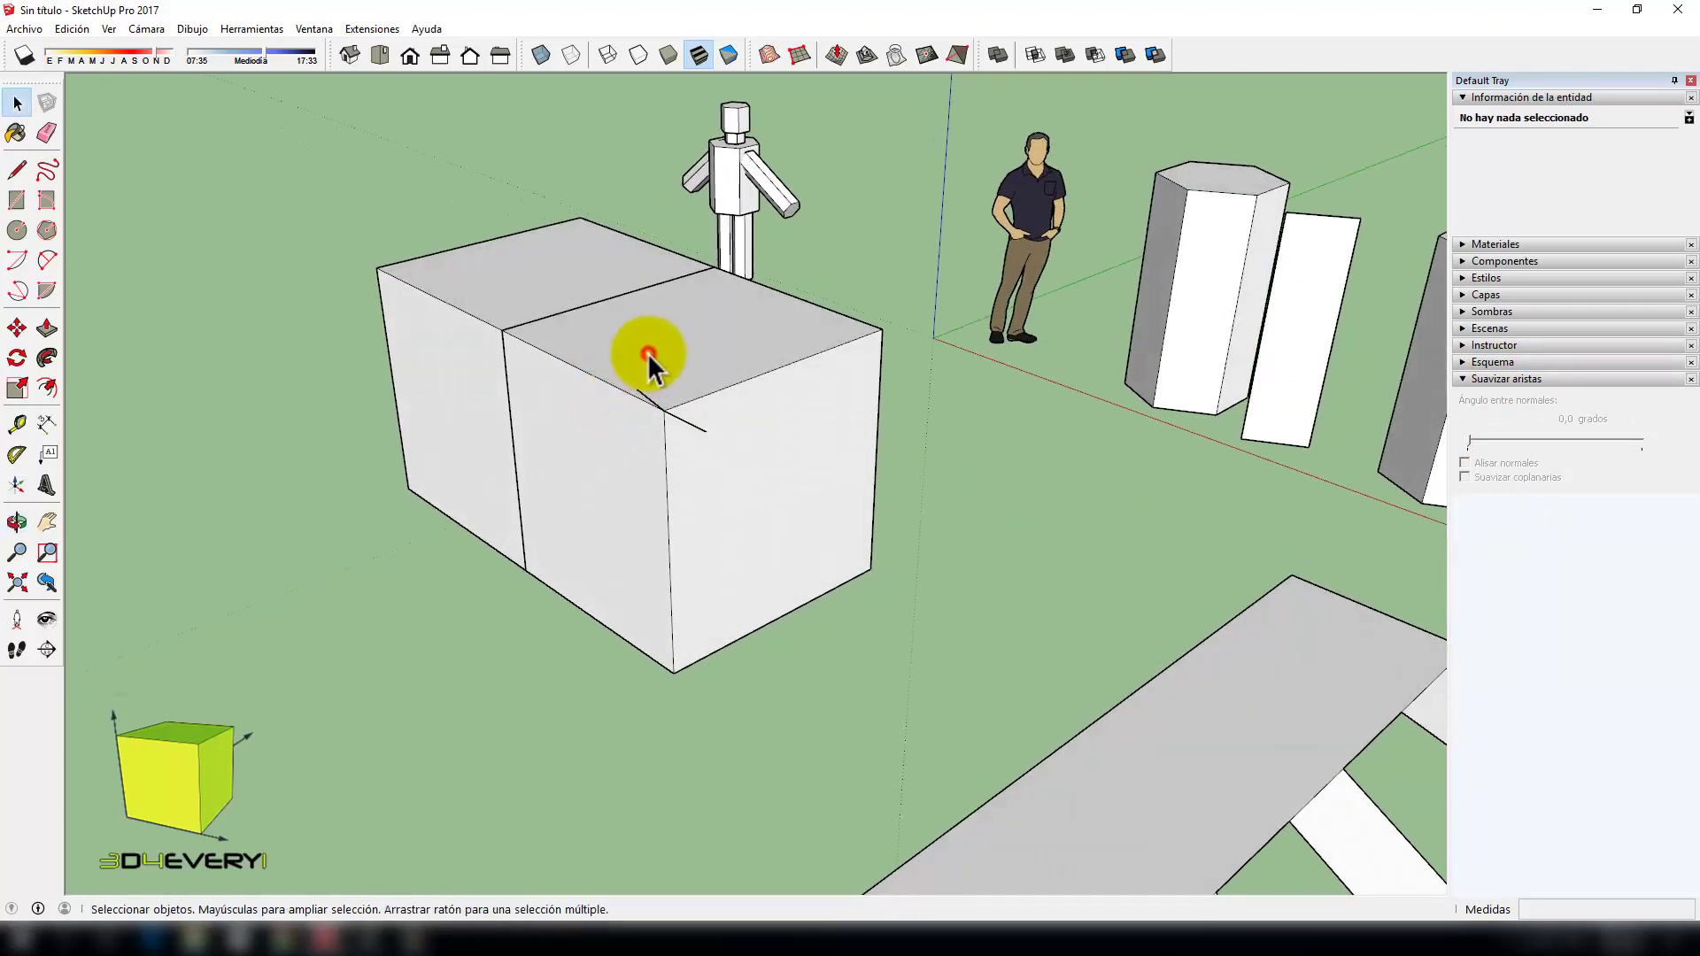
Step: Select all geometry inside the front box group and enable Alisar normales for it
{"action": "double_click", "coordinate": [646, 354]}
{"action": "middle_click_drag", "start_coordinate": [587, 424], "coordinate": [662, 354]}
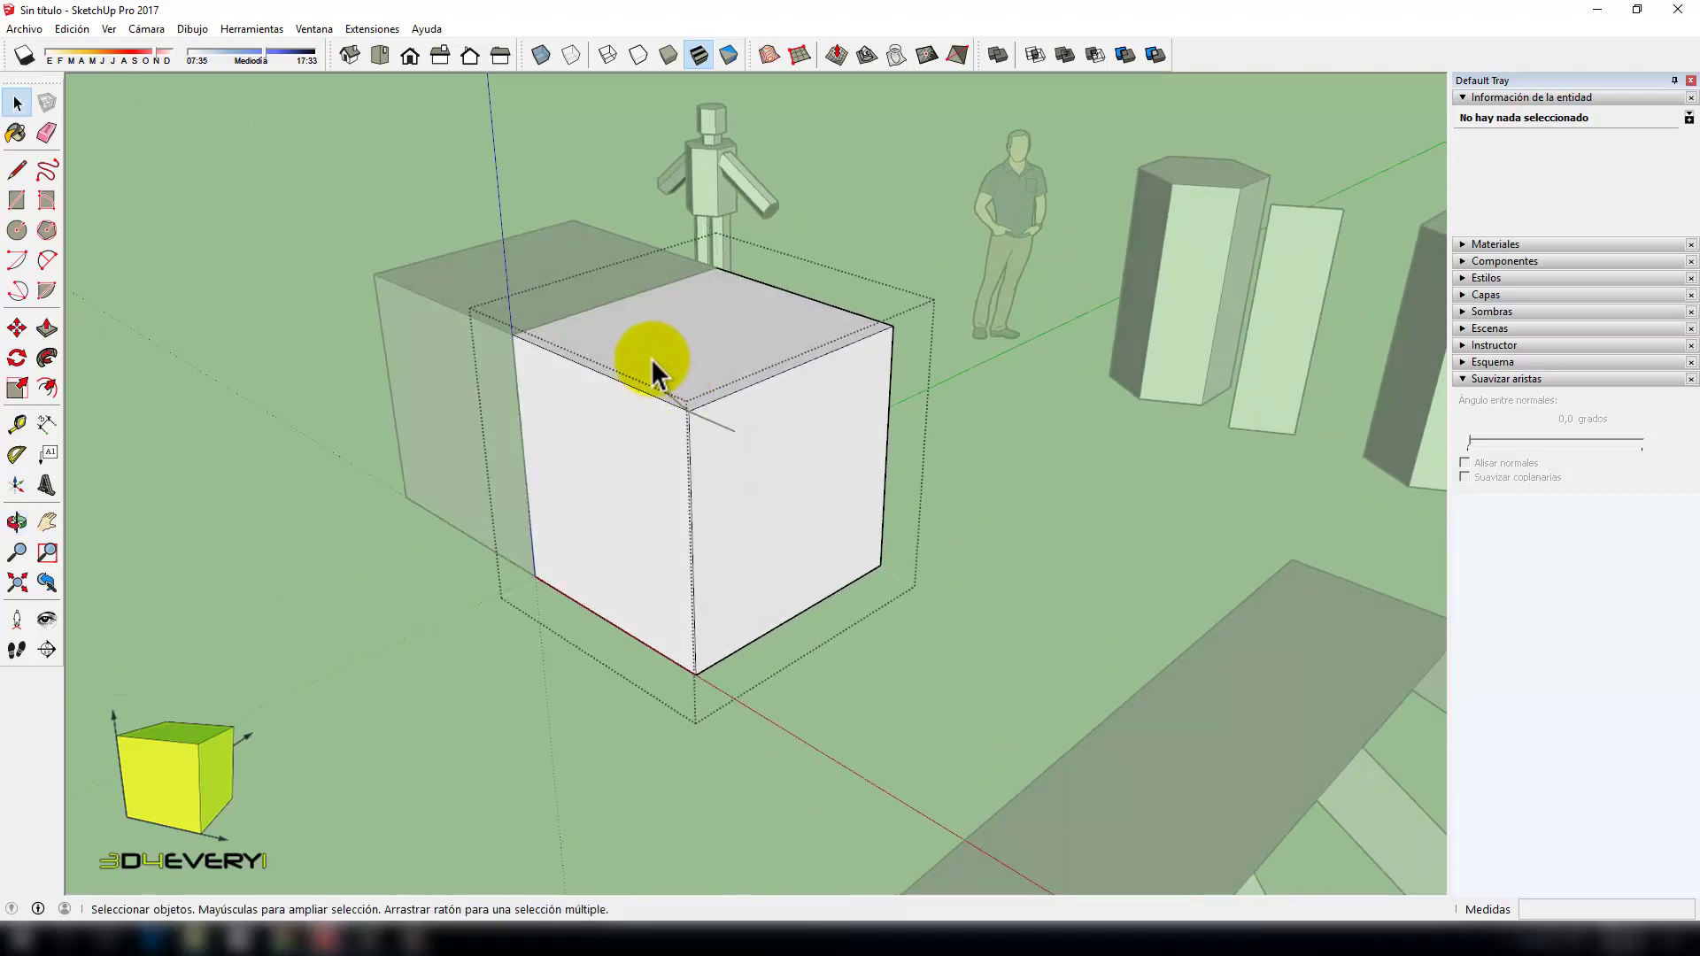
{"action": "triple_click", "coordinate": [668, 359]}
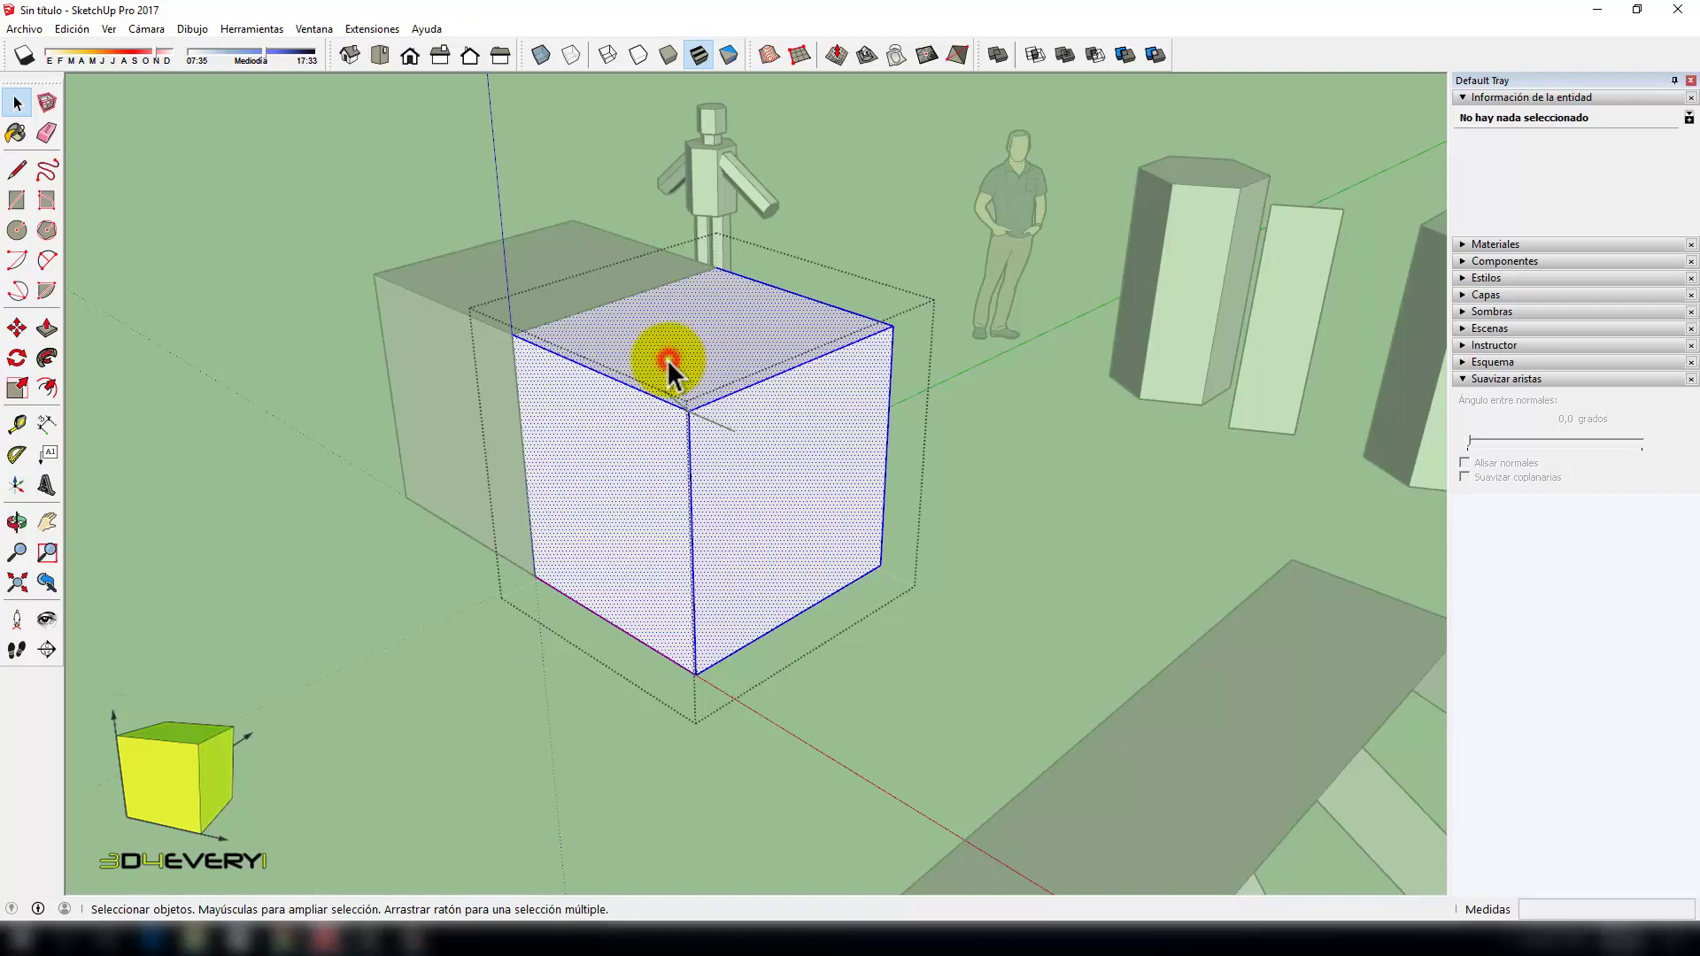
{"action": "middle_click_drag", "start_coordinate": [793, 512], "coordinate": [775, 512]}
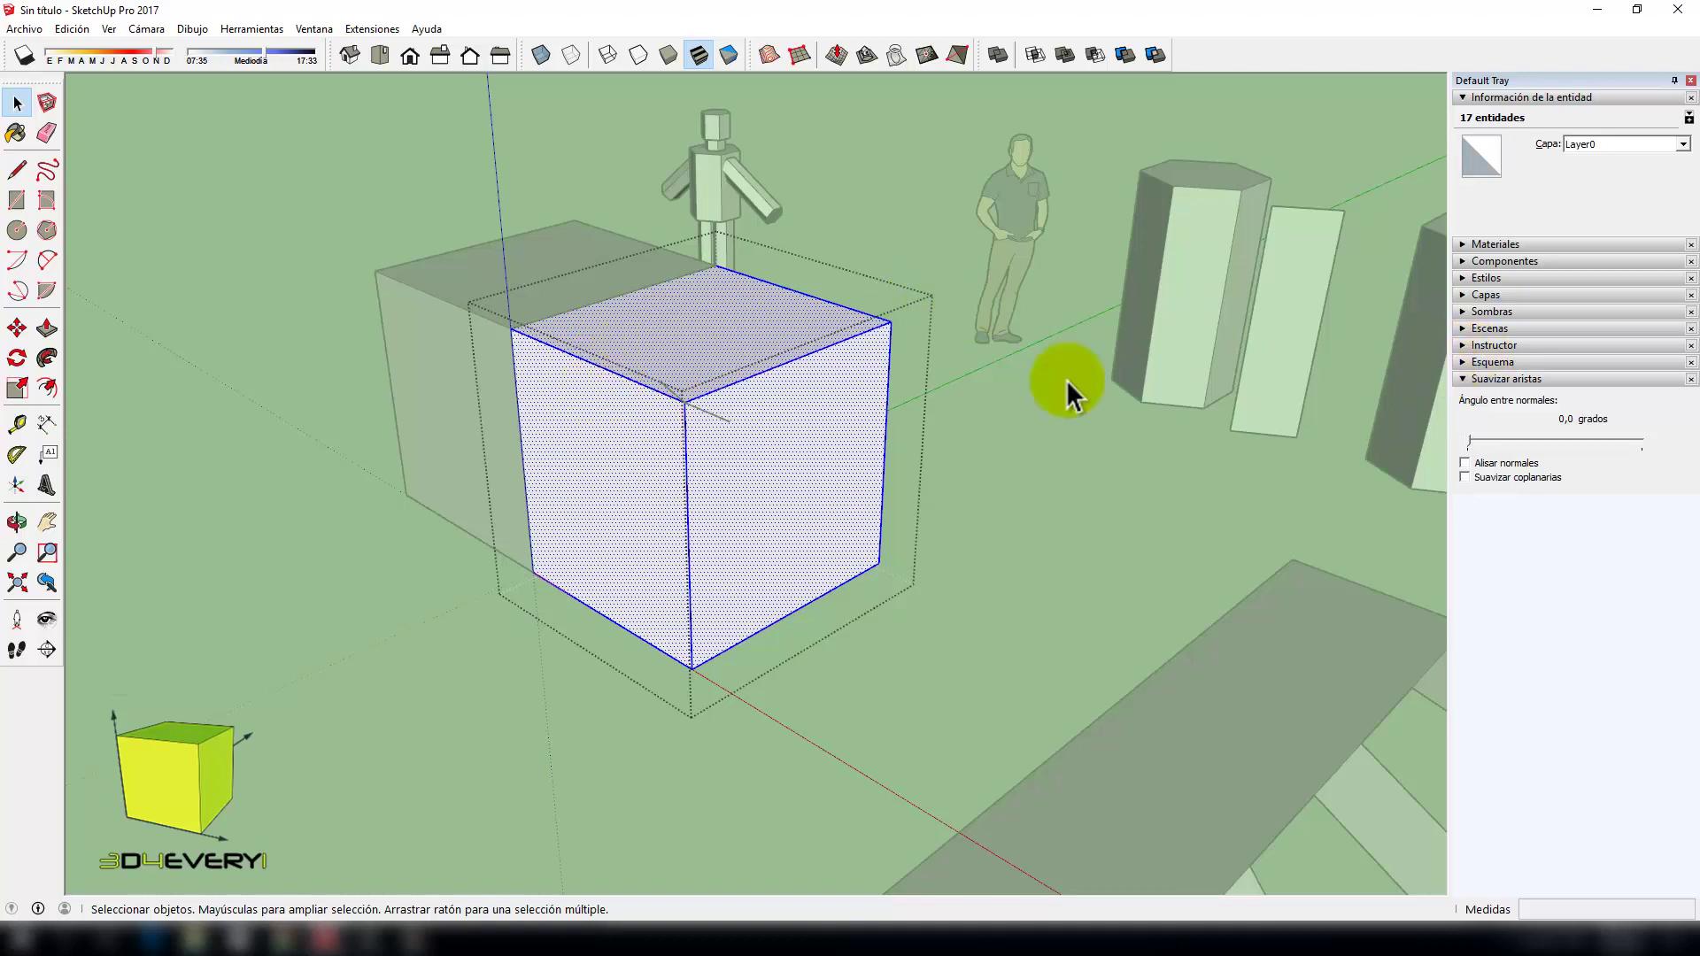
{"action": "left_click", "coordinate": [1466, 463]}
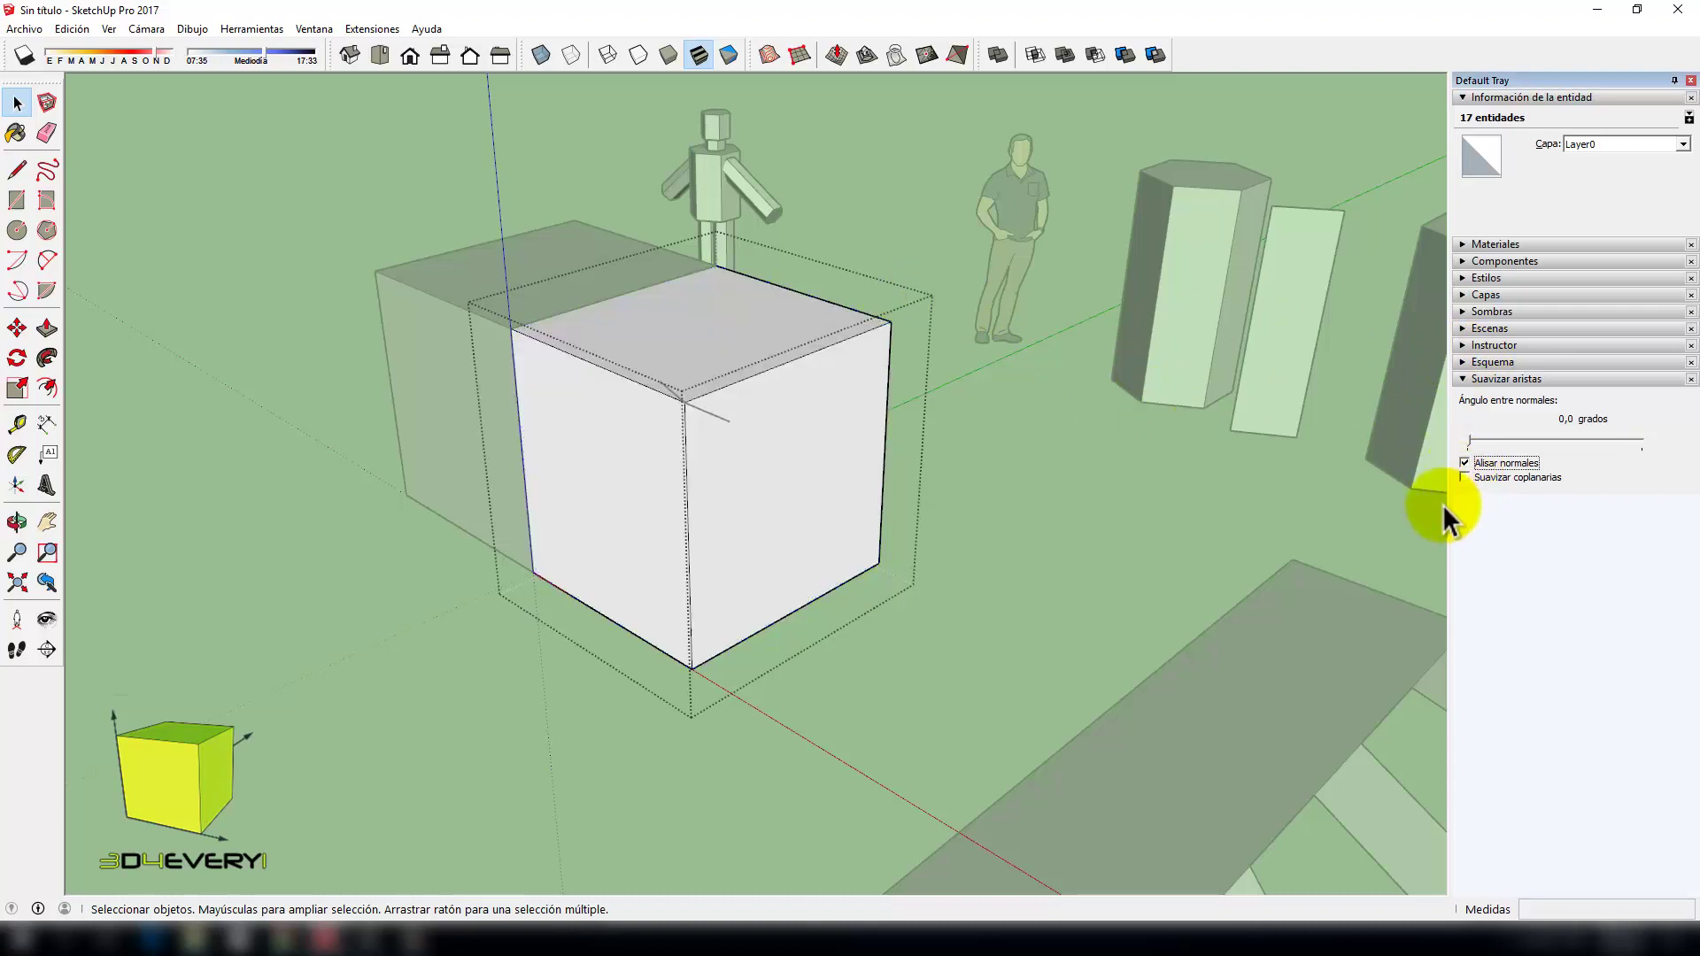
Step: Soften the box group's edges with an angle between normals of 90,5 degrees and exit the group
{"action": "left_click_drag", "start_coordinate": [1472, 446], "coordinate": [1515, 444]}
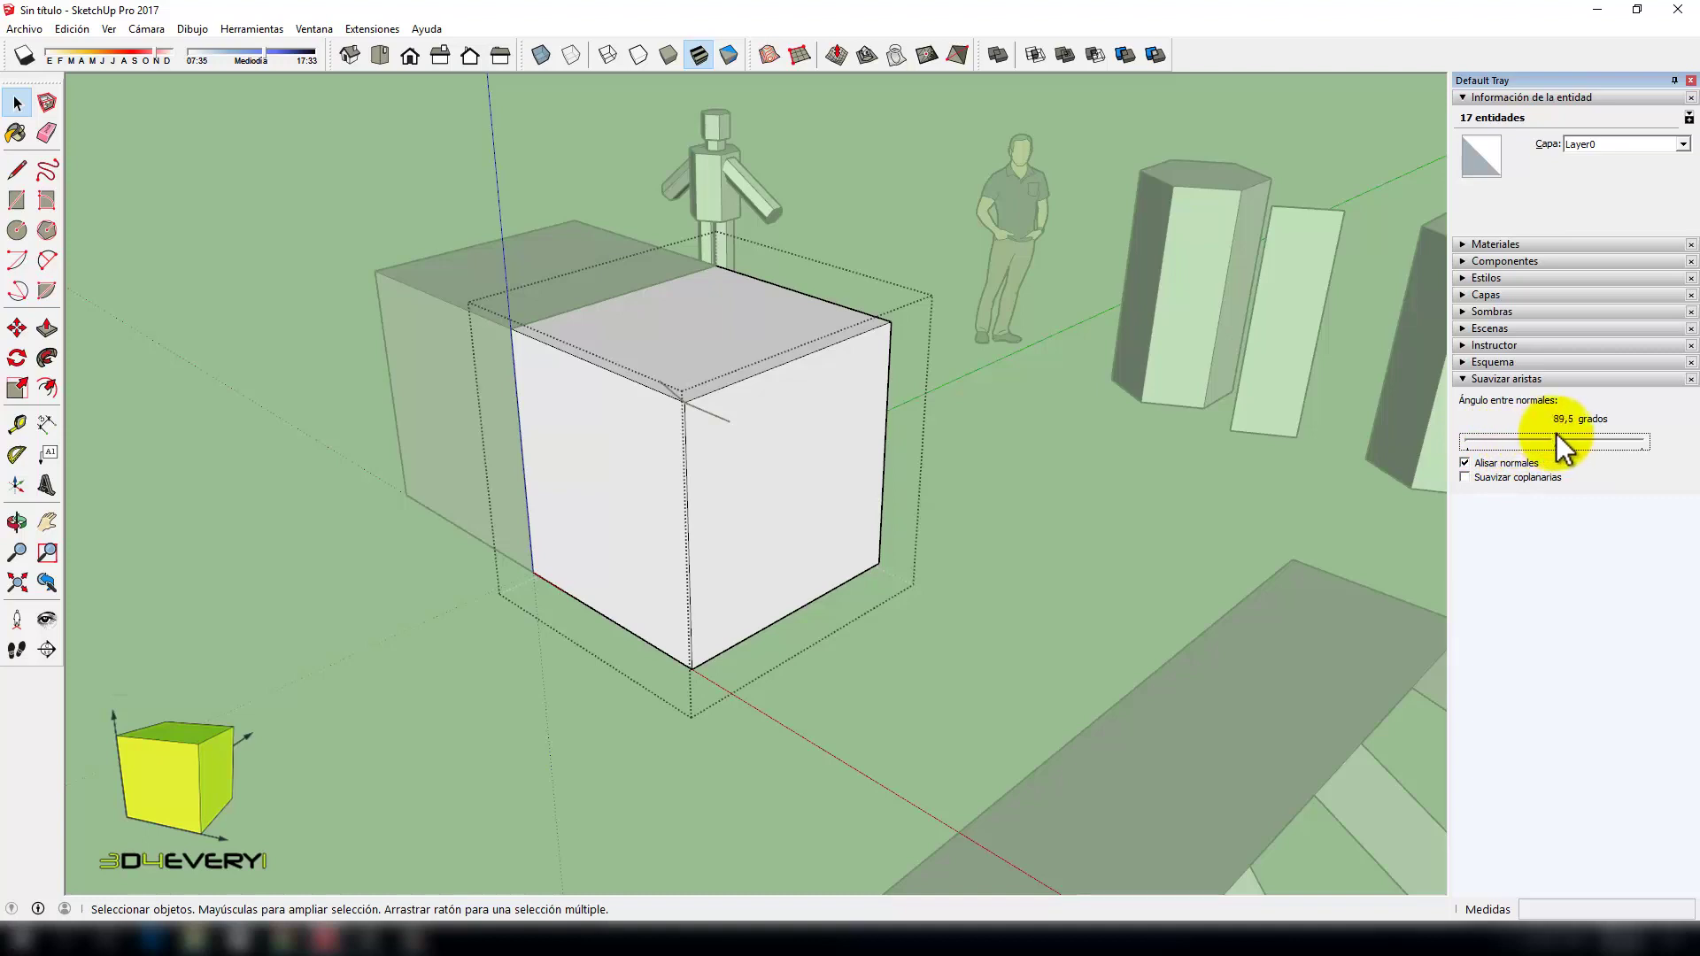
{"action": "left_click_drag", "start_coordinate": [1557, 435], "coordinate": [1554, 434]}
{"action": "left_click_drag", "start_coordinate": [1554, 438], "coordinate": [1555, 437]}
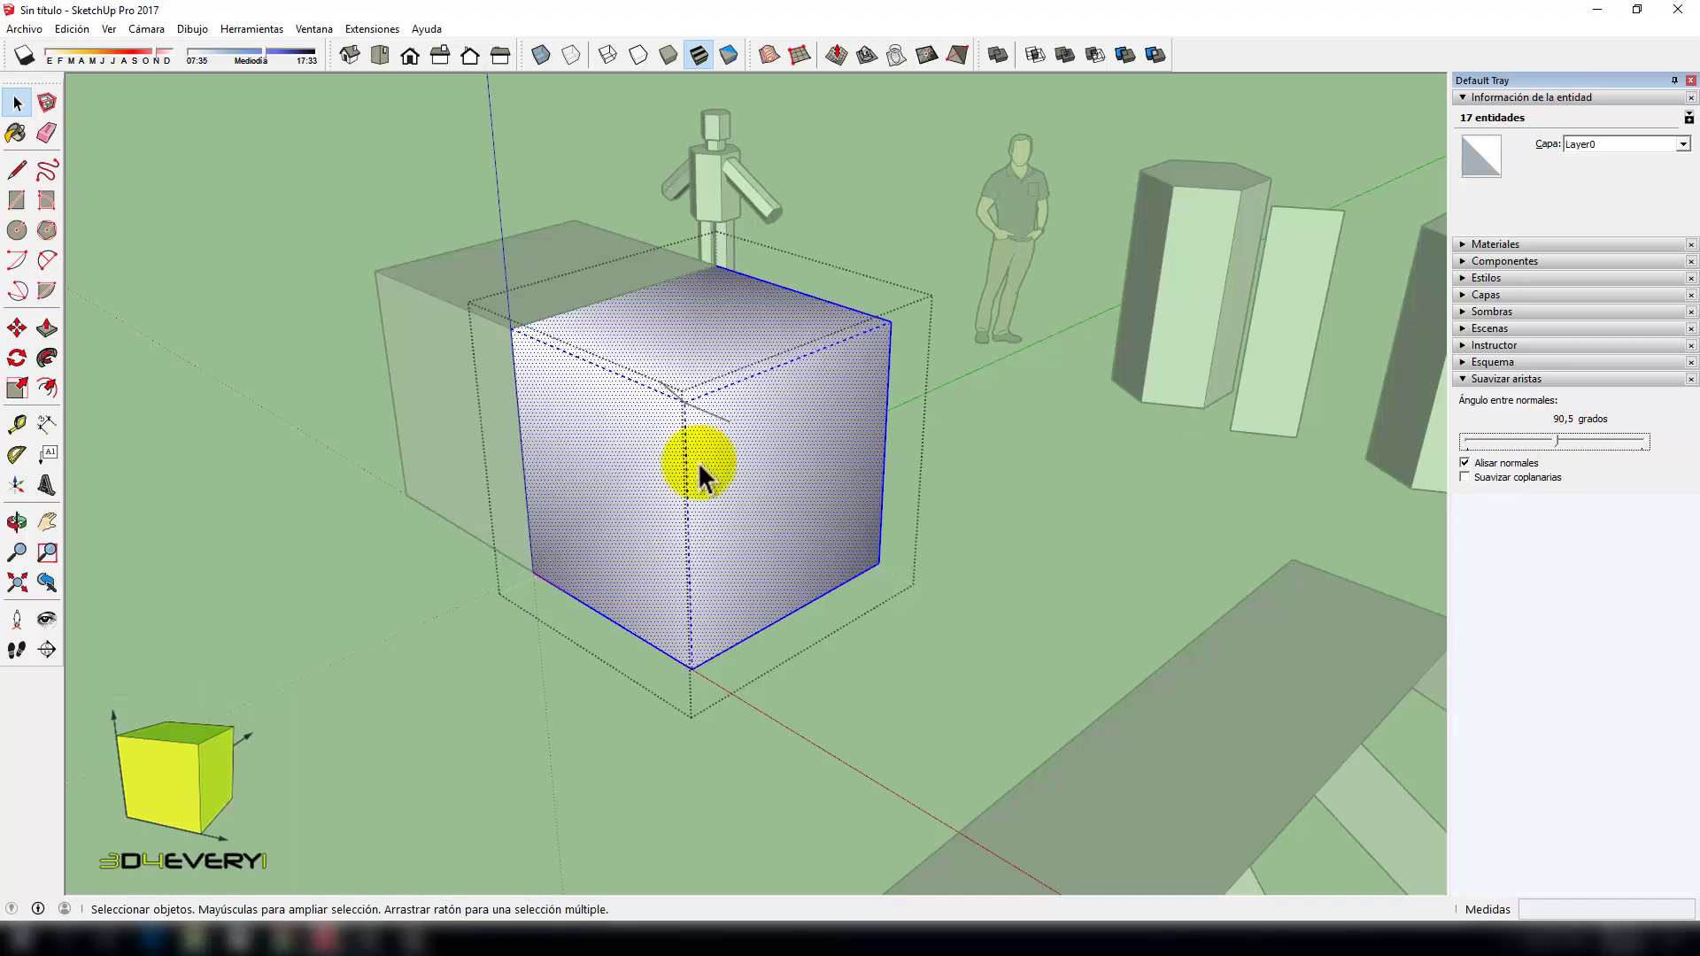
{"action": "left_click", "coordinate": [1077, 462]}
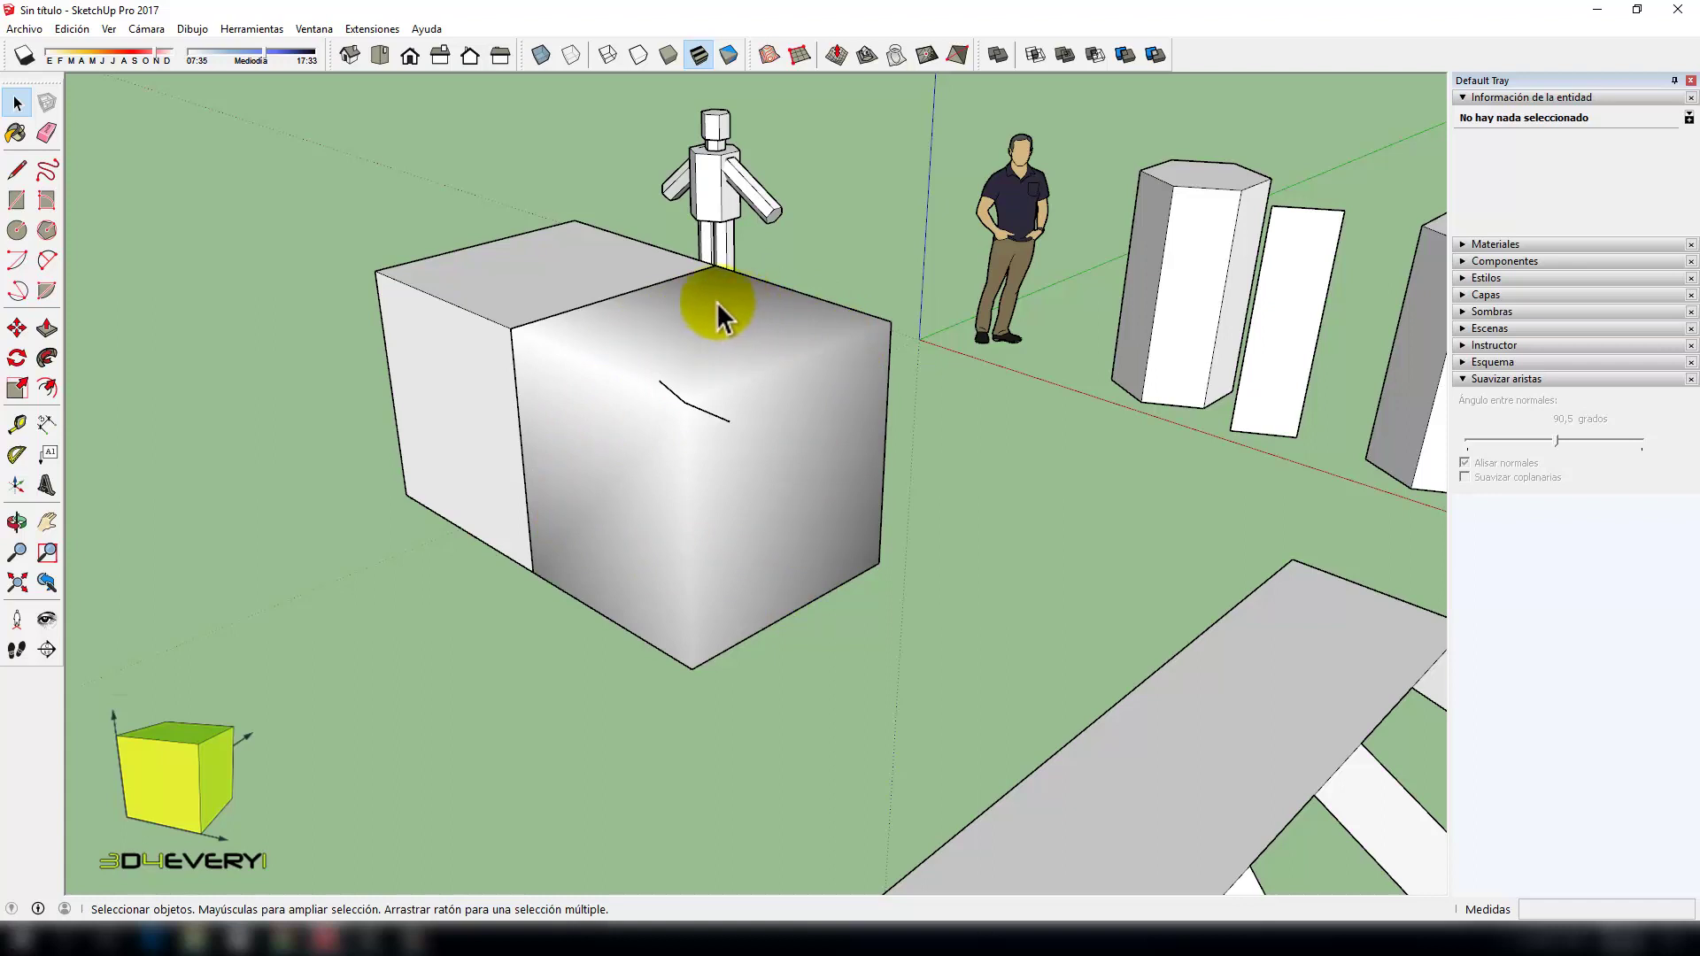
Step: Explode the smoothed box group into the adjoining box and select its softened surface
{"action": "left_click", "coordinate": [678, 333]}
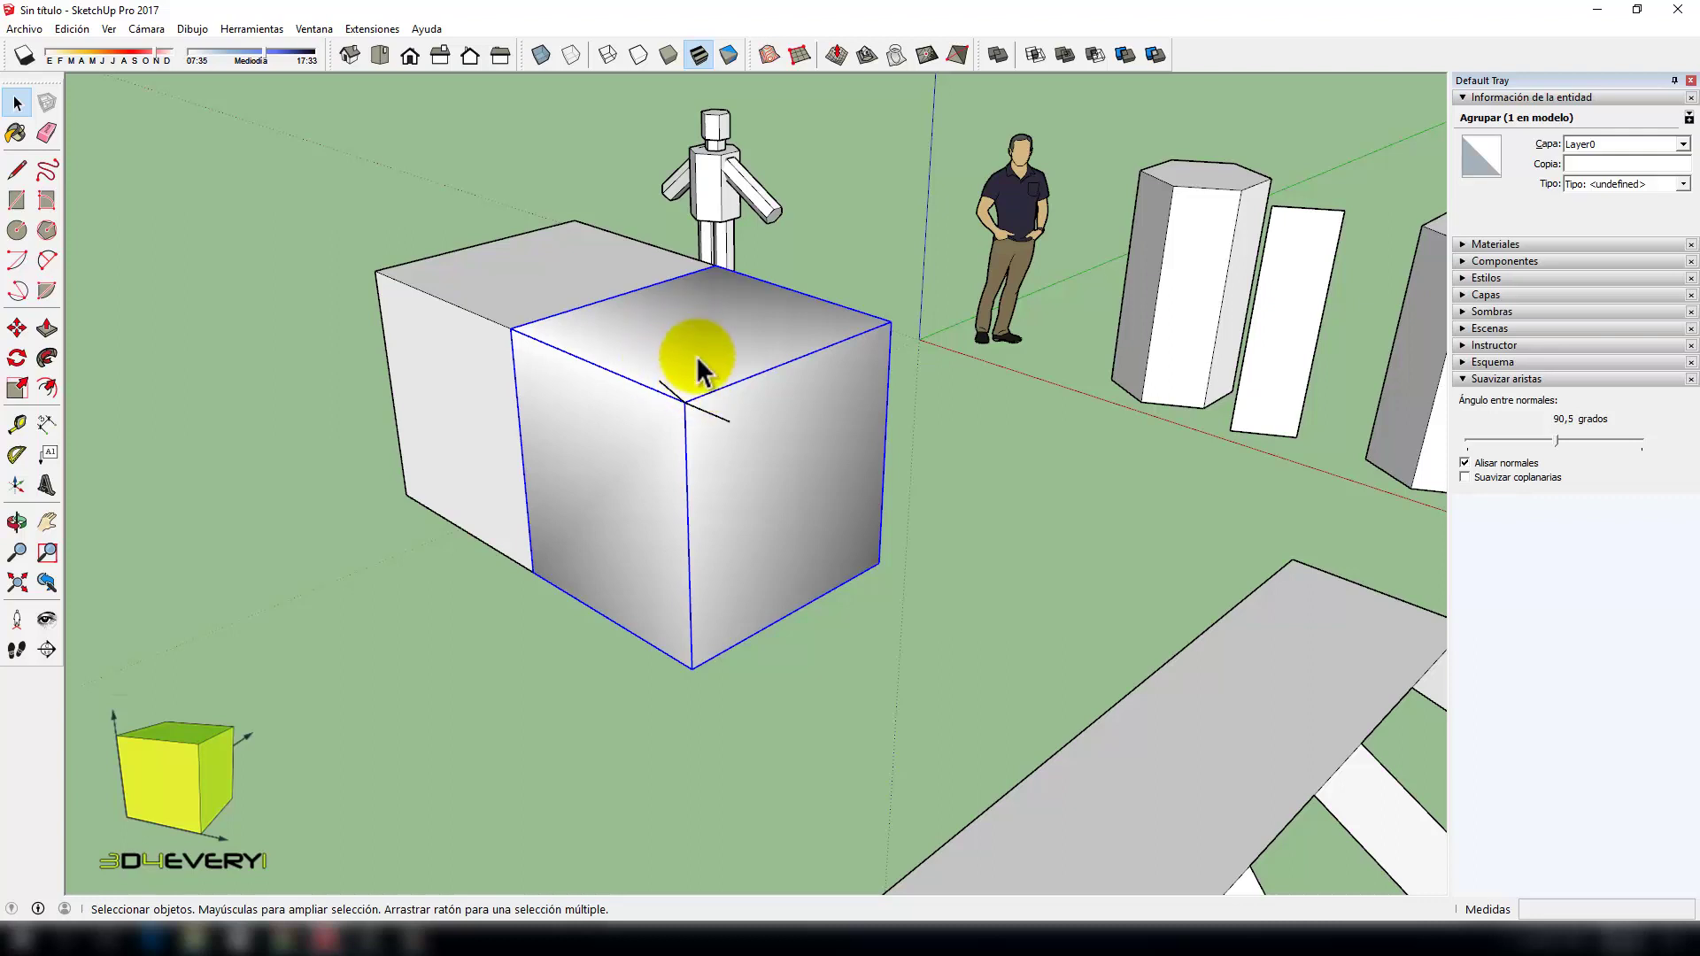
{"action": "right_click", "coordinate": [698, 343]}
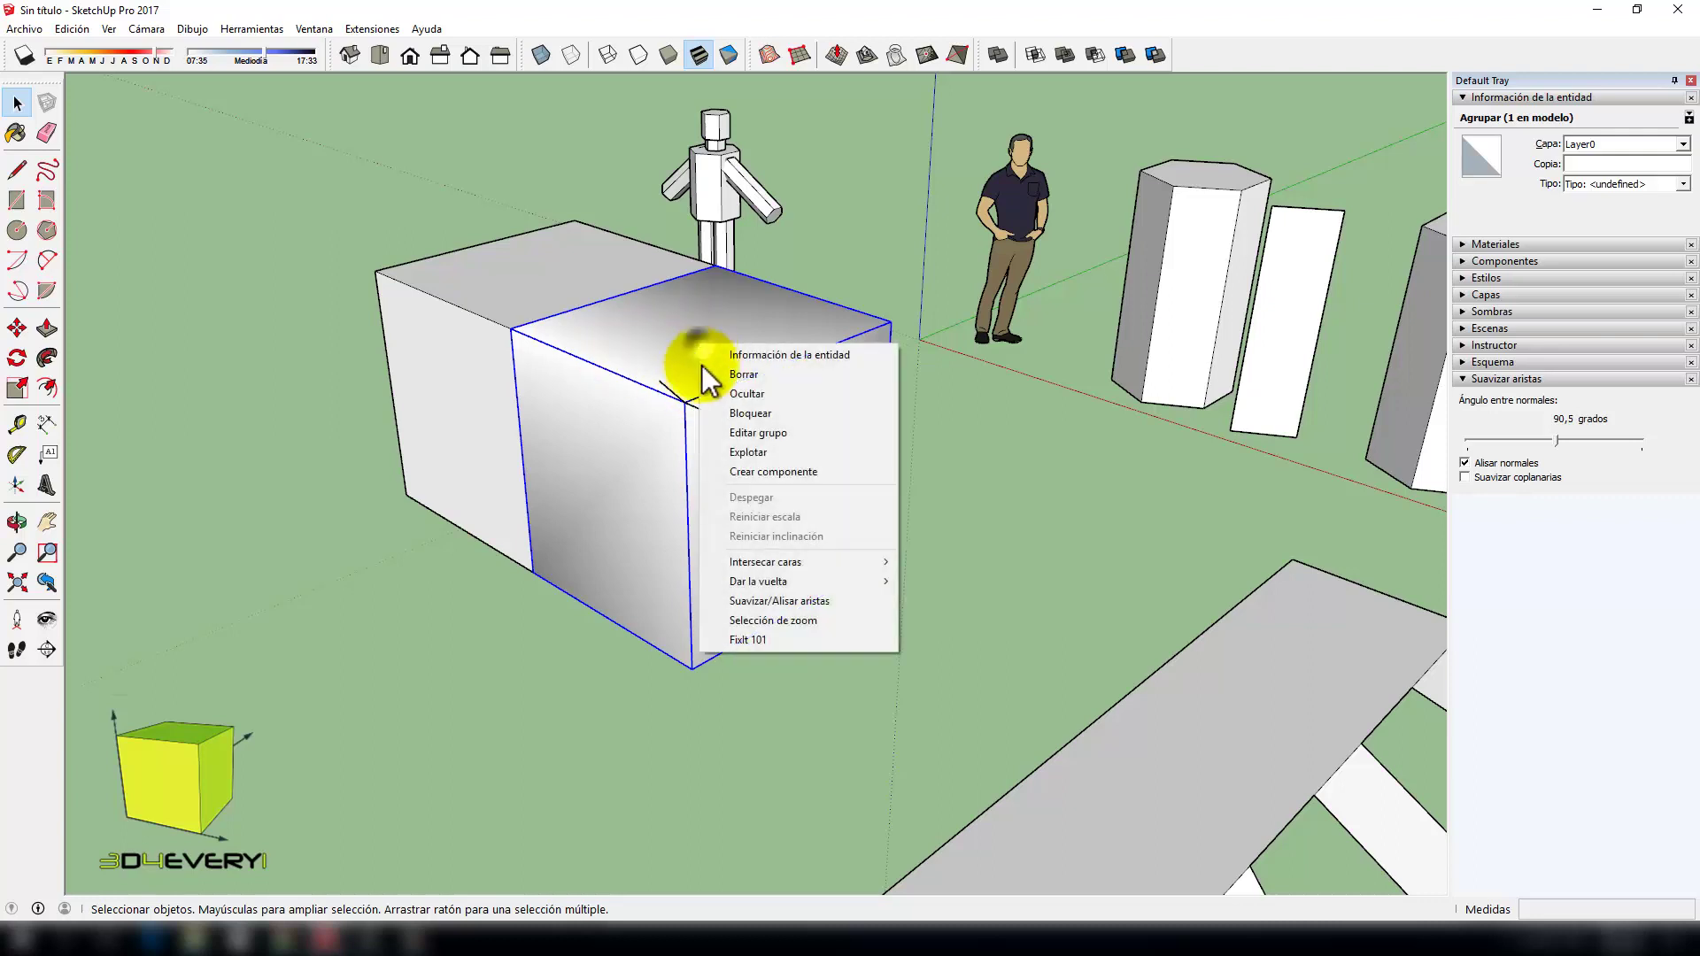
{"action": "left_click", "coordinate": [767, 457]}
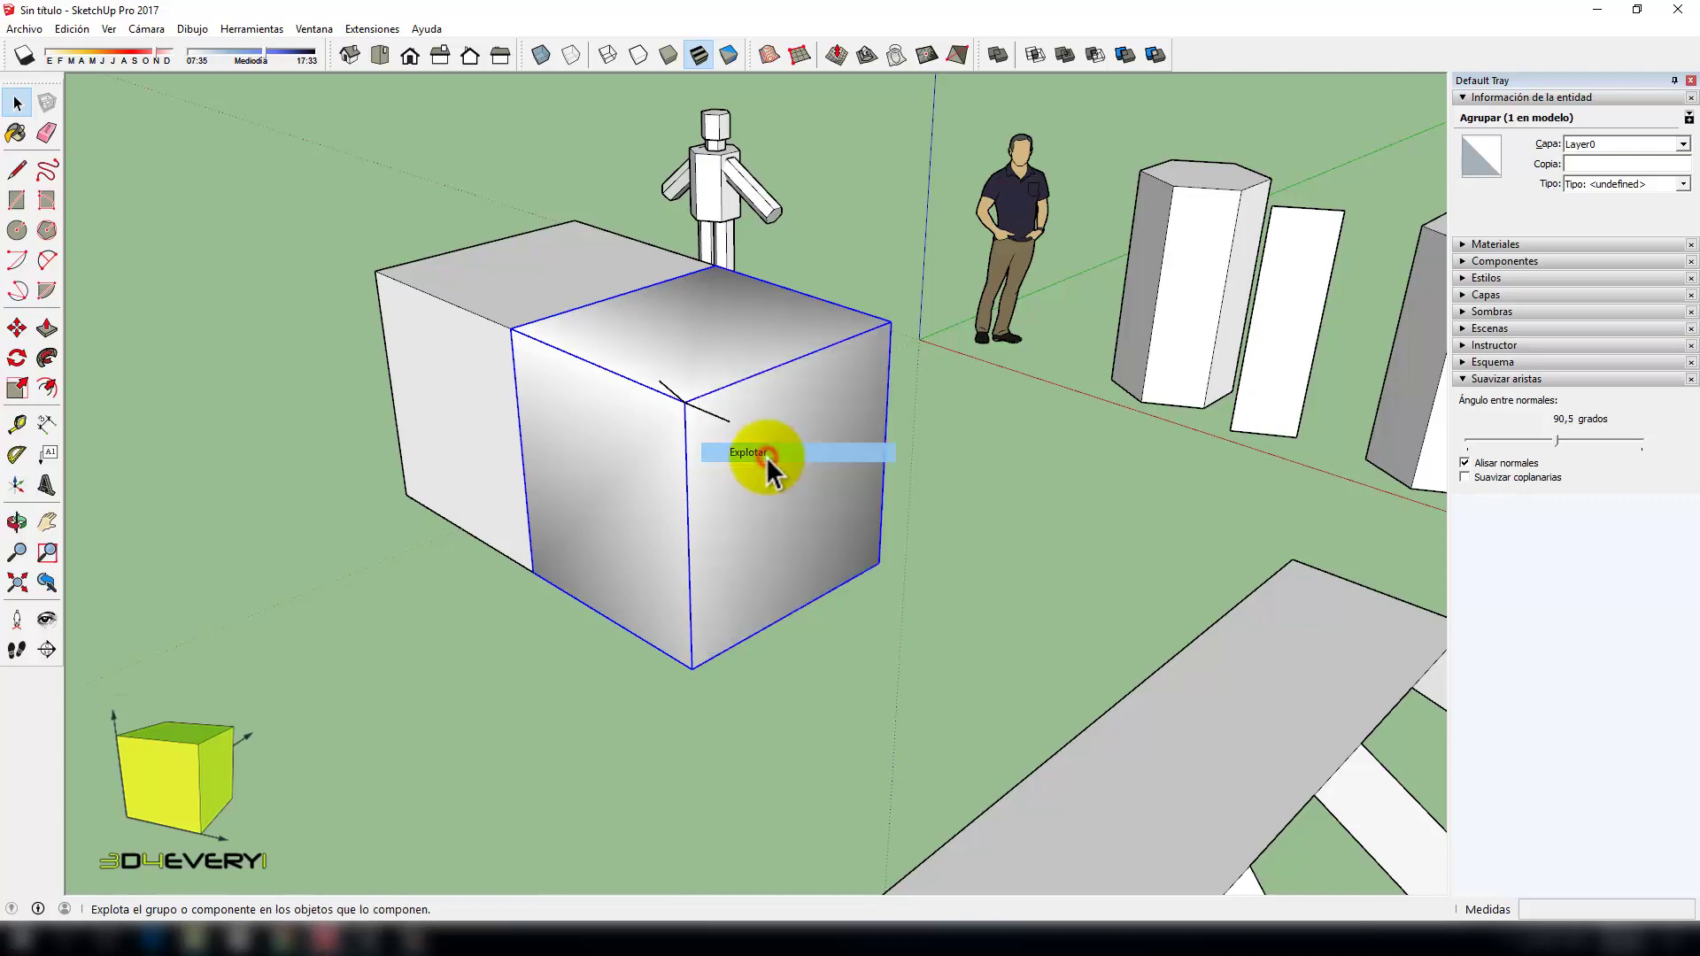
{"action": "left_click", "coordinate": [1037, 482]}
{"action": "left_click", "coordinate": [686, 335]}
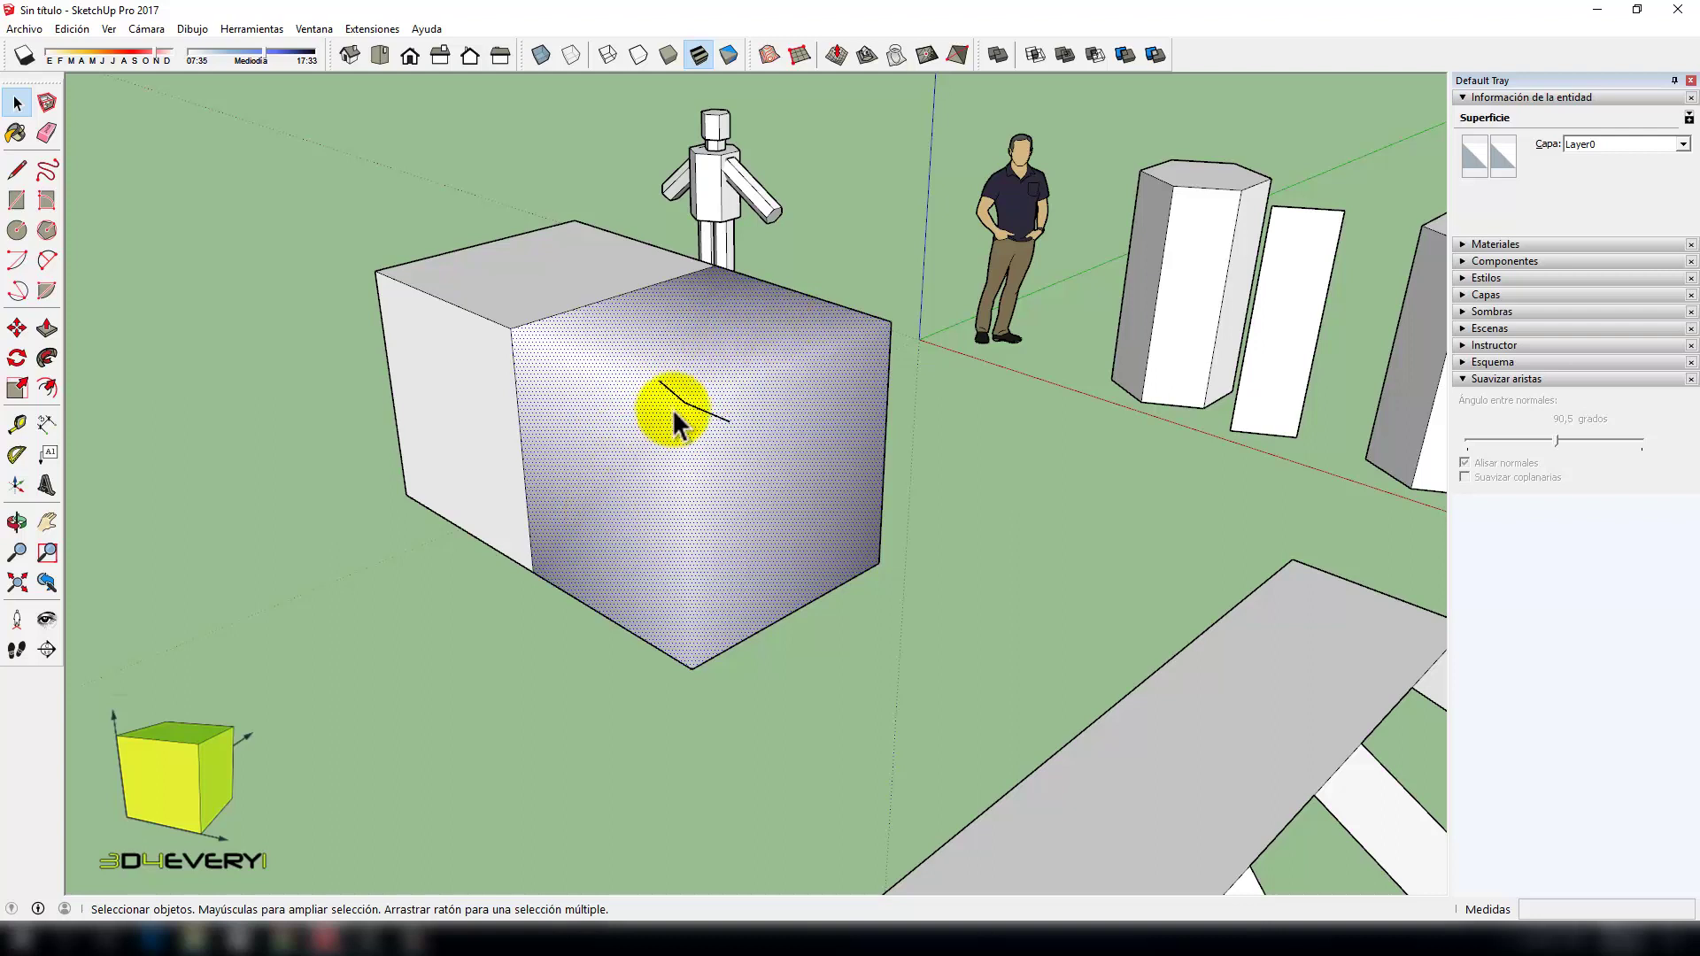
Step: Select the whole joined box, reduce the angle between normals to 73,1 degrees, and disable Alisar normales
{"action": "triple_click", "coordinate": [715, 347]}
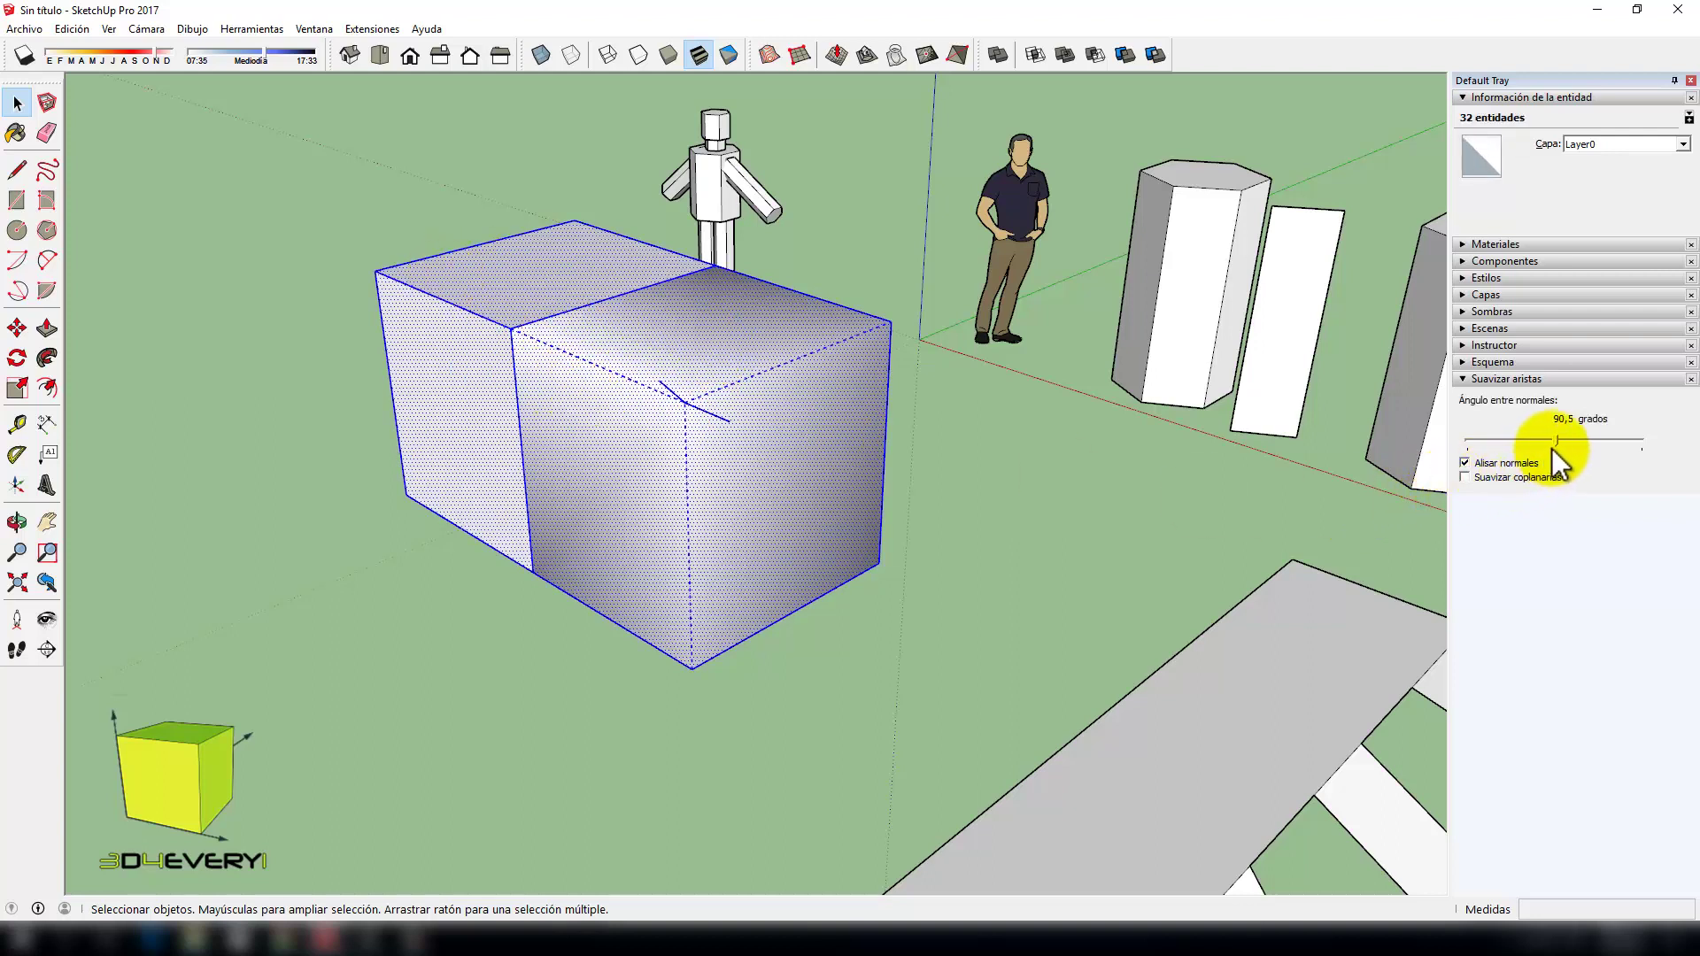
{"action": "mouse_move", "coordinate": [1556, 443]}
{"action": "left_mouse_down"}
{"action": "mouse_move", "coordinate": [1528, 442]}
{"action": "mouse_move", "coordinate": [1563, 443]}
{"action": "mouse_move", "coordinate": [1549, 439]}
{"action": "left_mouse_up"}
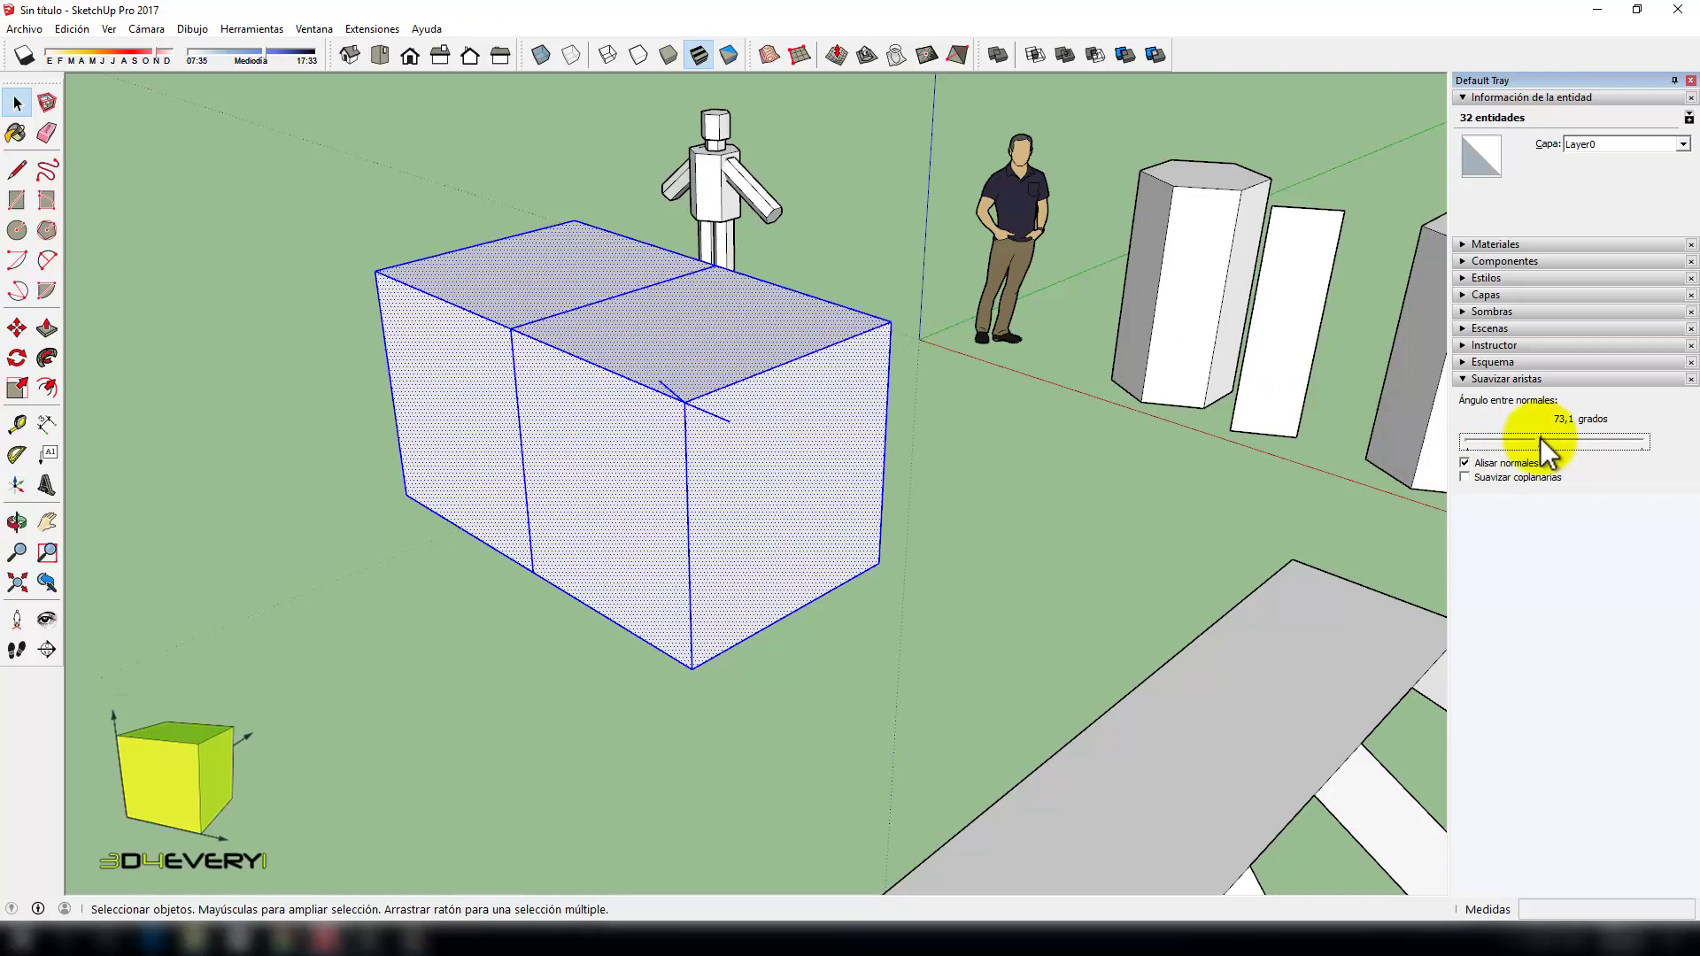
{"action": "left_click", "coordinate": [1466, 462]}
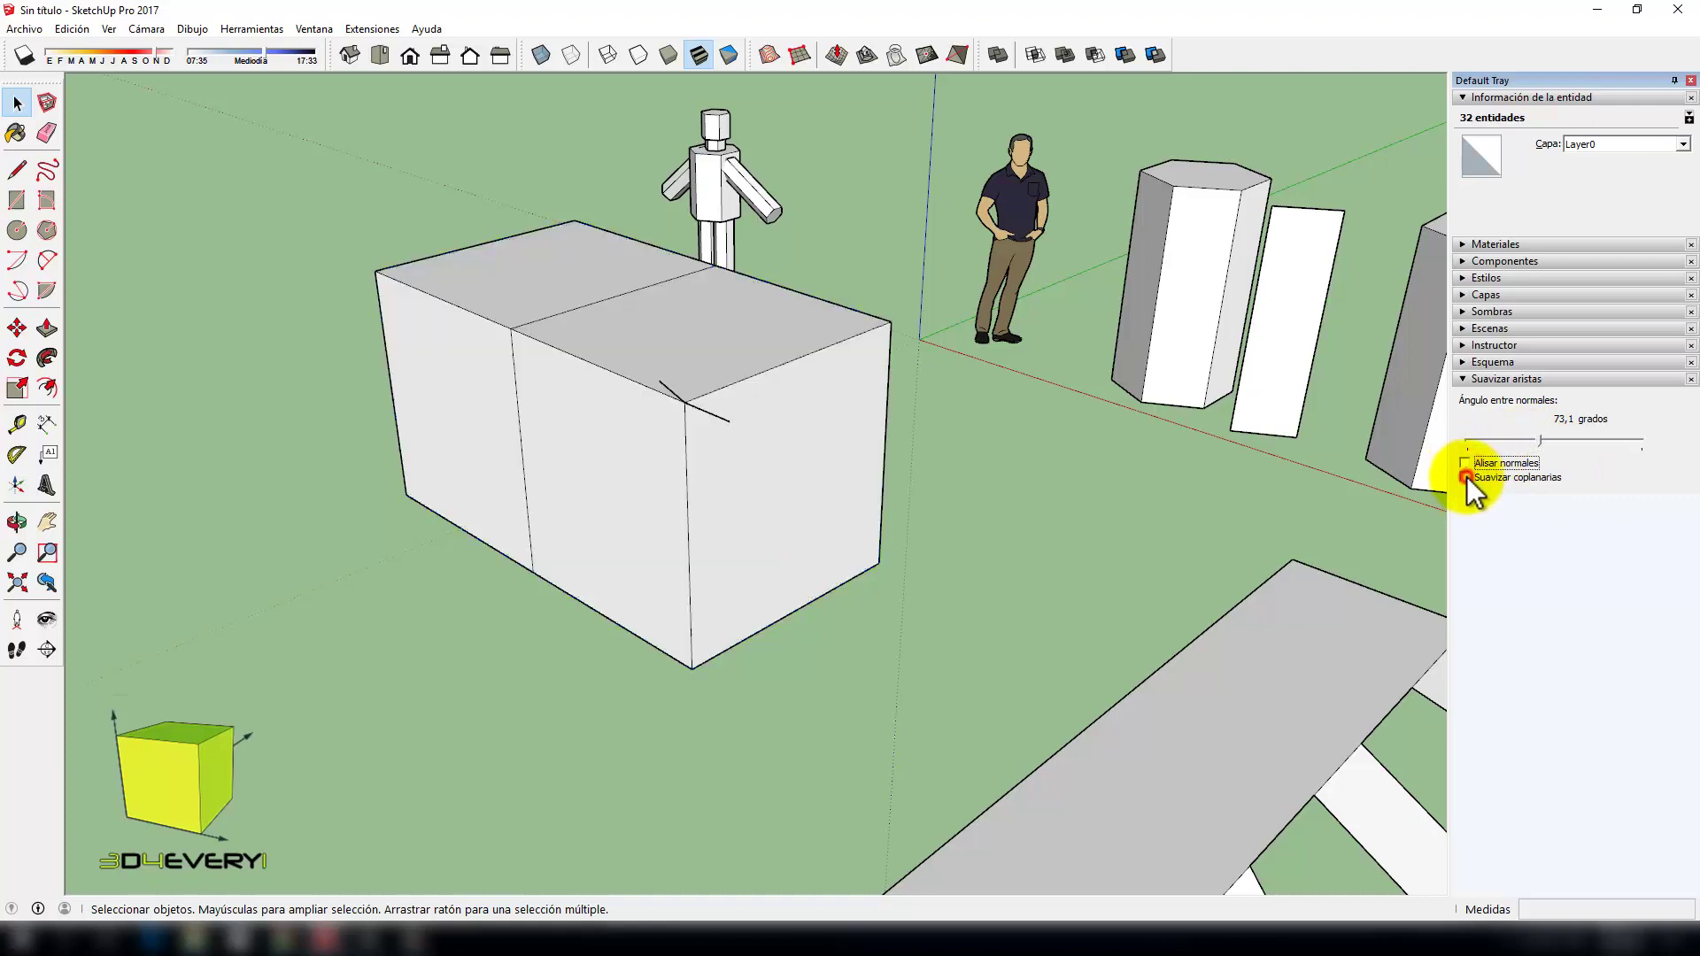
Step: Toggle Suavizar coplanarias on the whole box to compare its coplanar dividing edges, leaving the option enabled
{"action": "left_click", "coordinate": [1466, 476]}
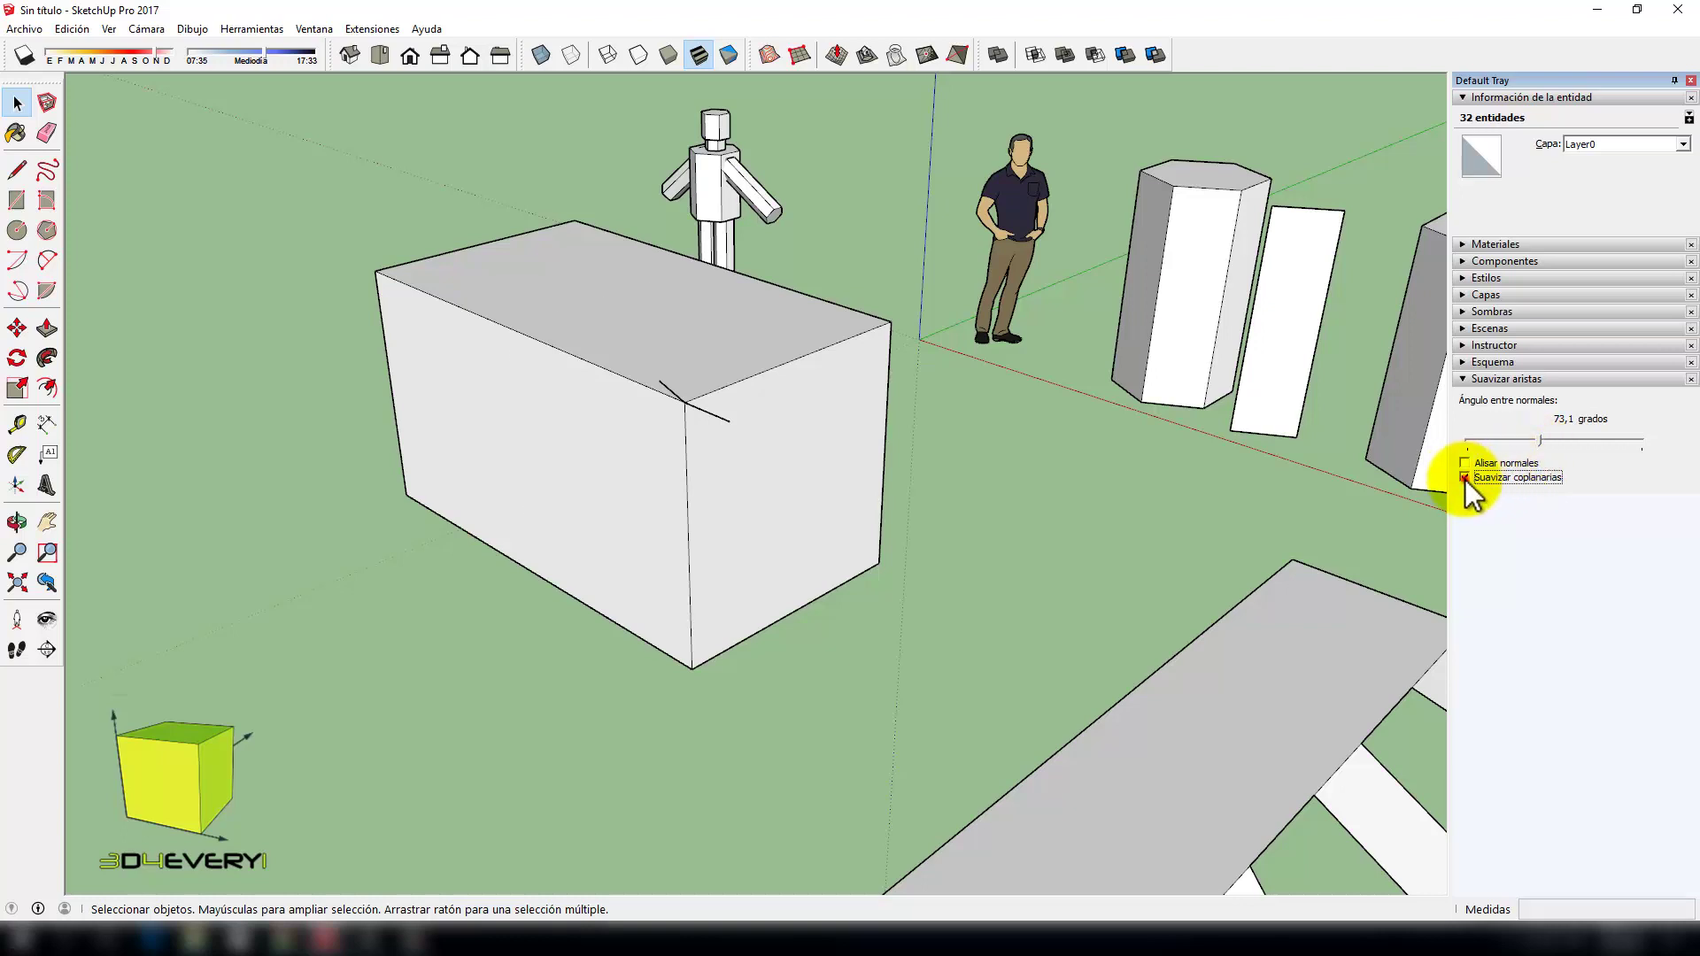
{"action": "left_click", "coordinate": [1465, 478]}
{"action": "triple_click", "coordinate": [715, 281]}
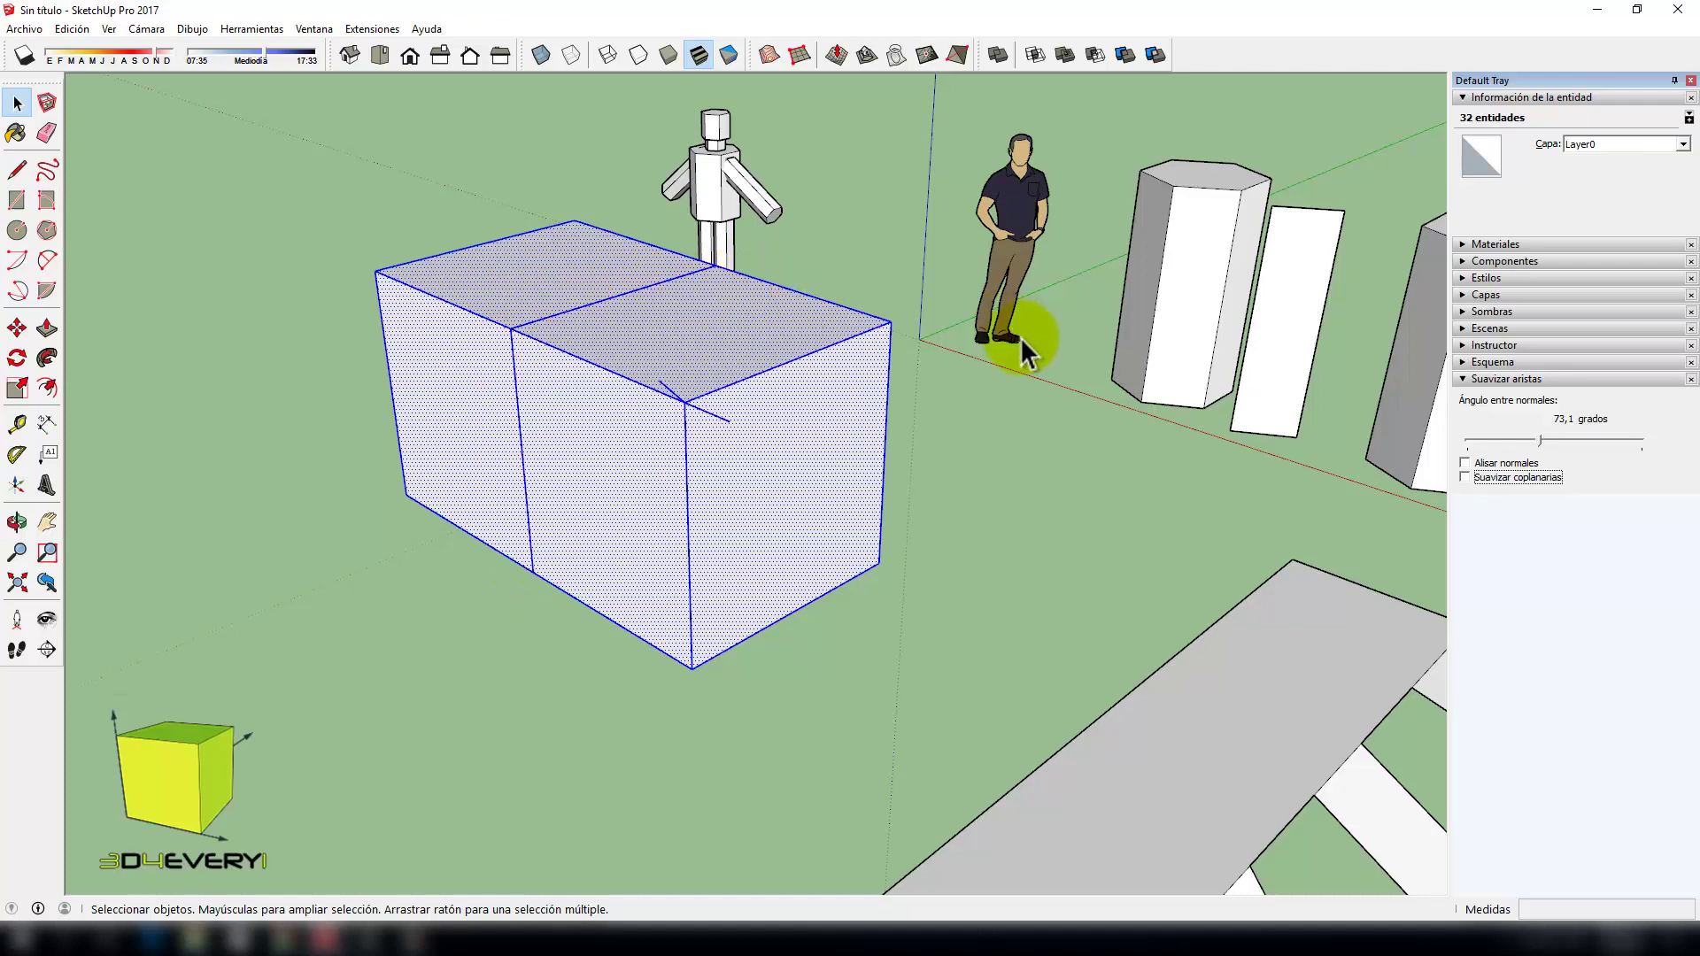
{"action": "left_click", "coordinate": [1465, 477]}
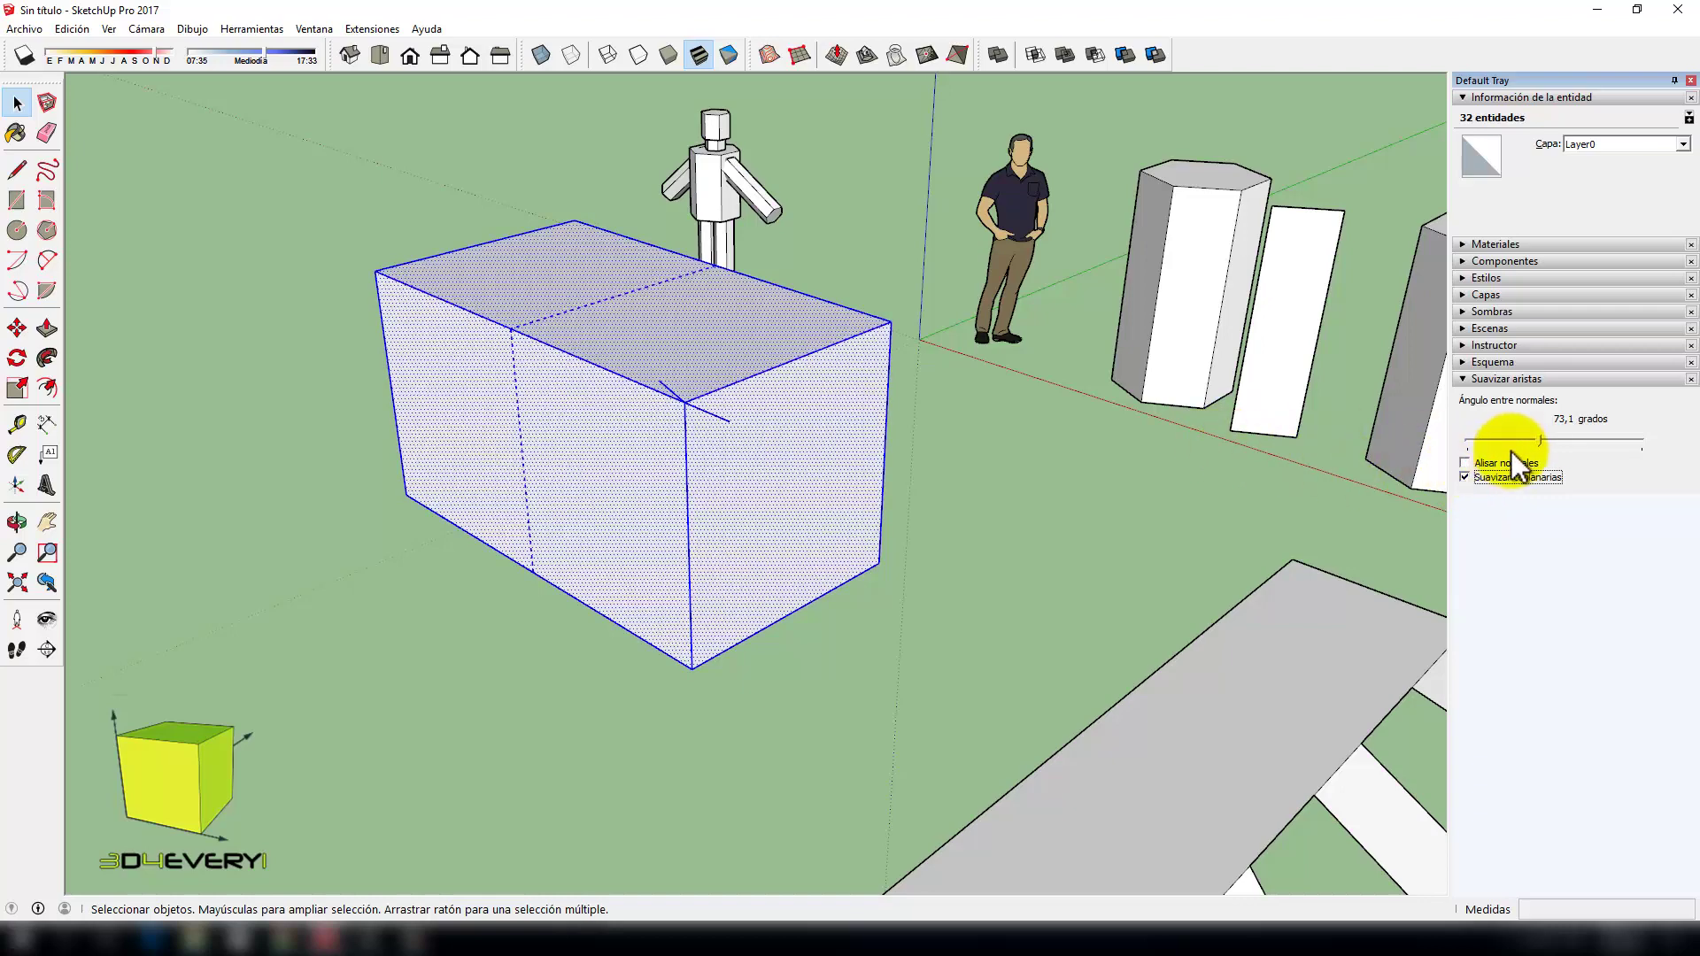
Step: Try several softening angles on the whole box, ending at 91,4 degrees between normals, and clear the selection
{"action": "left_click_drag", "start_coordinate": [1539, 441], "coordinate": [1489, 446]}
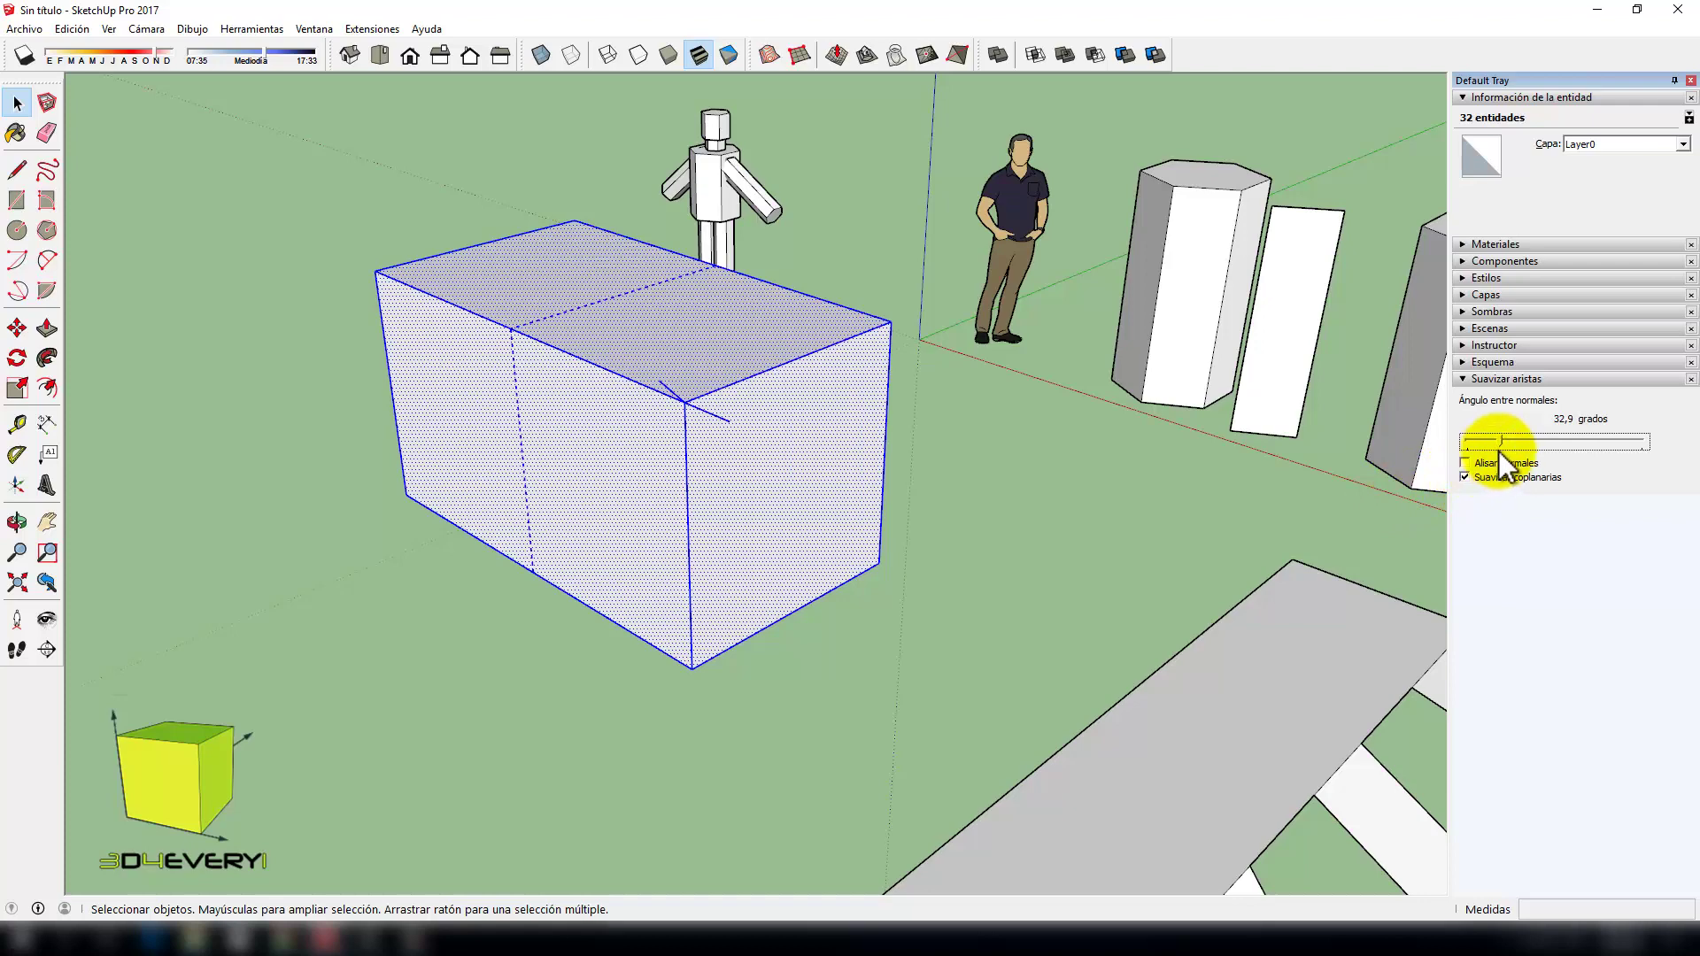
{"action": "left_click_drag", "start_coordinate": [1501, 443], "coordinate": [1512, 442]}
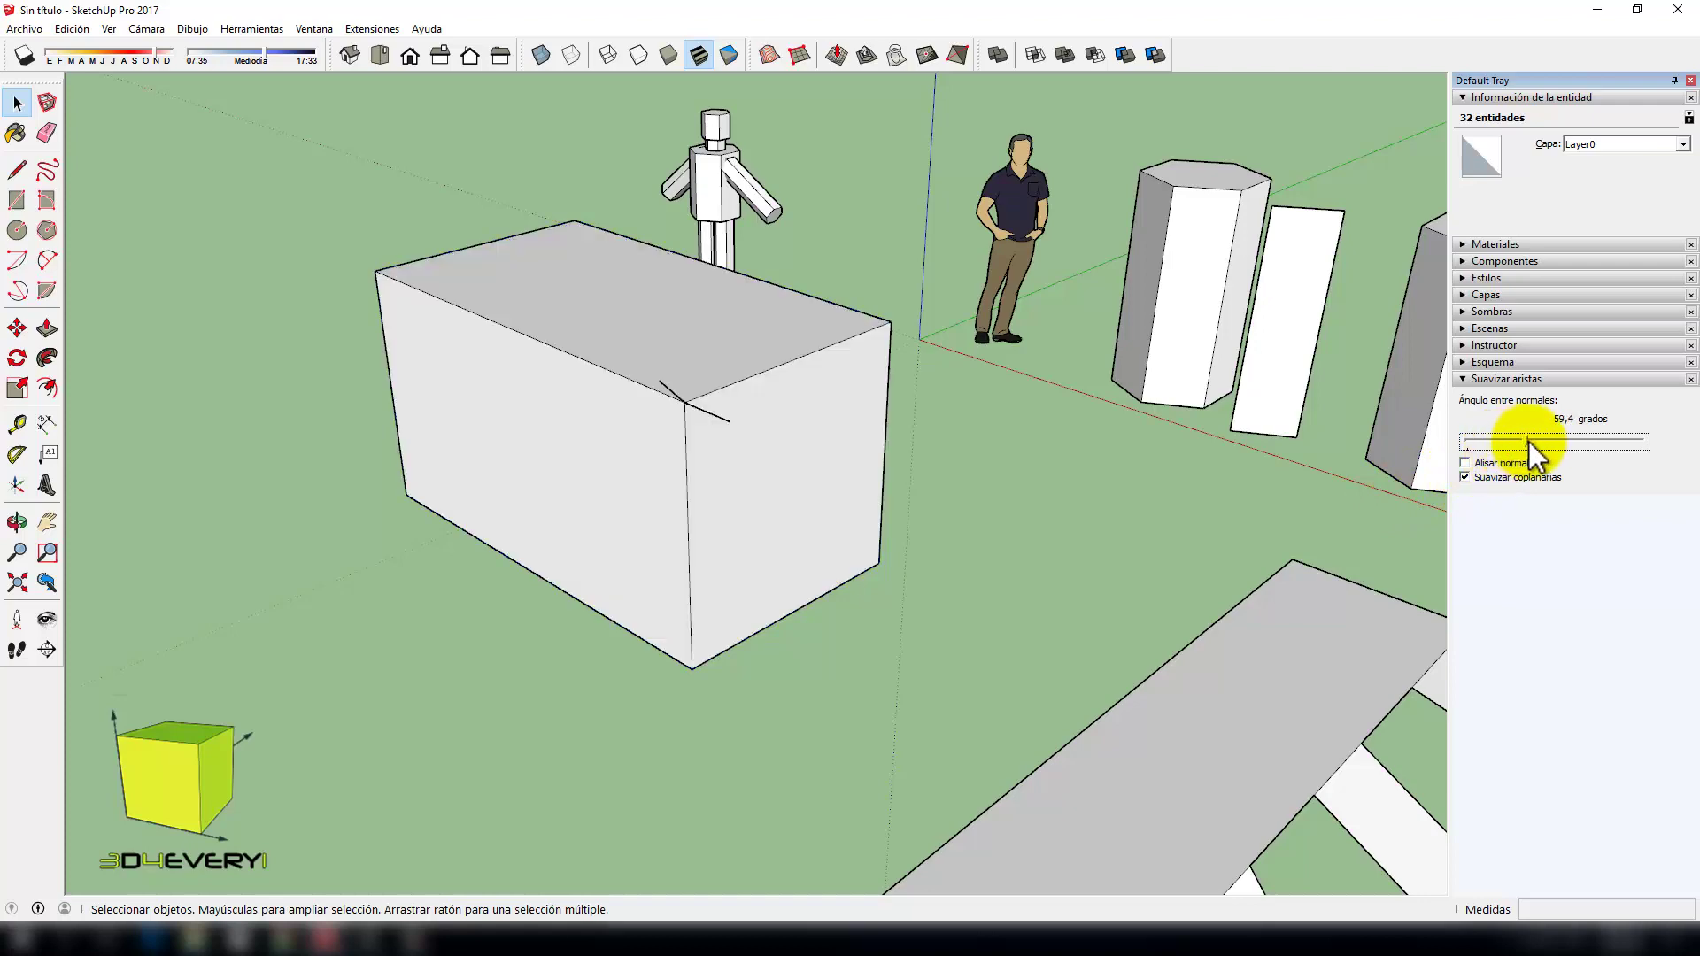
{"action": "triple_click", "coordinate": [784, 359]}
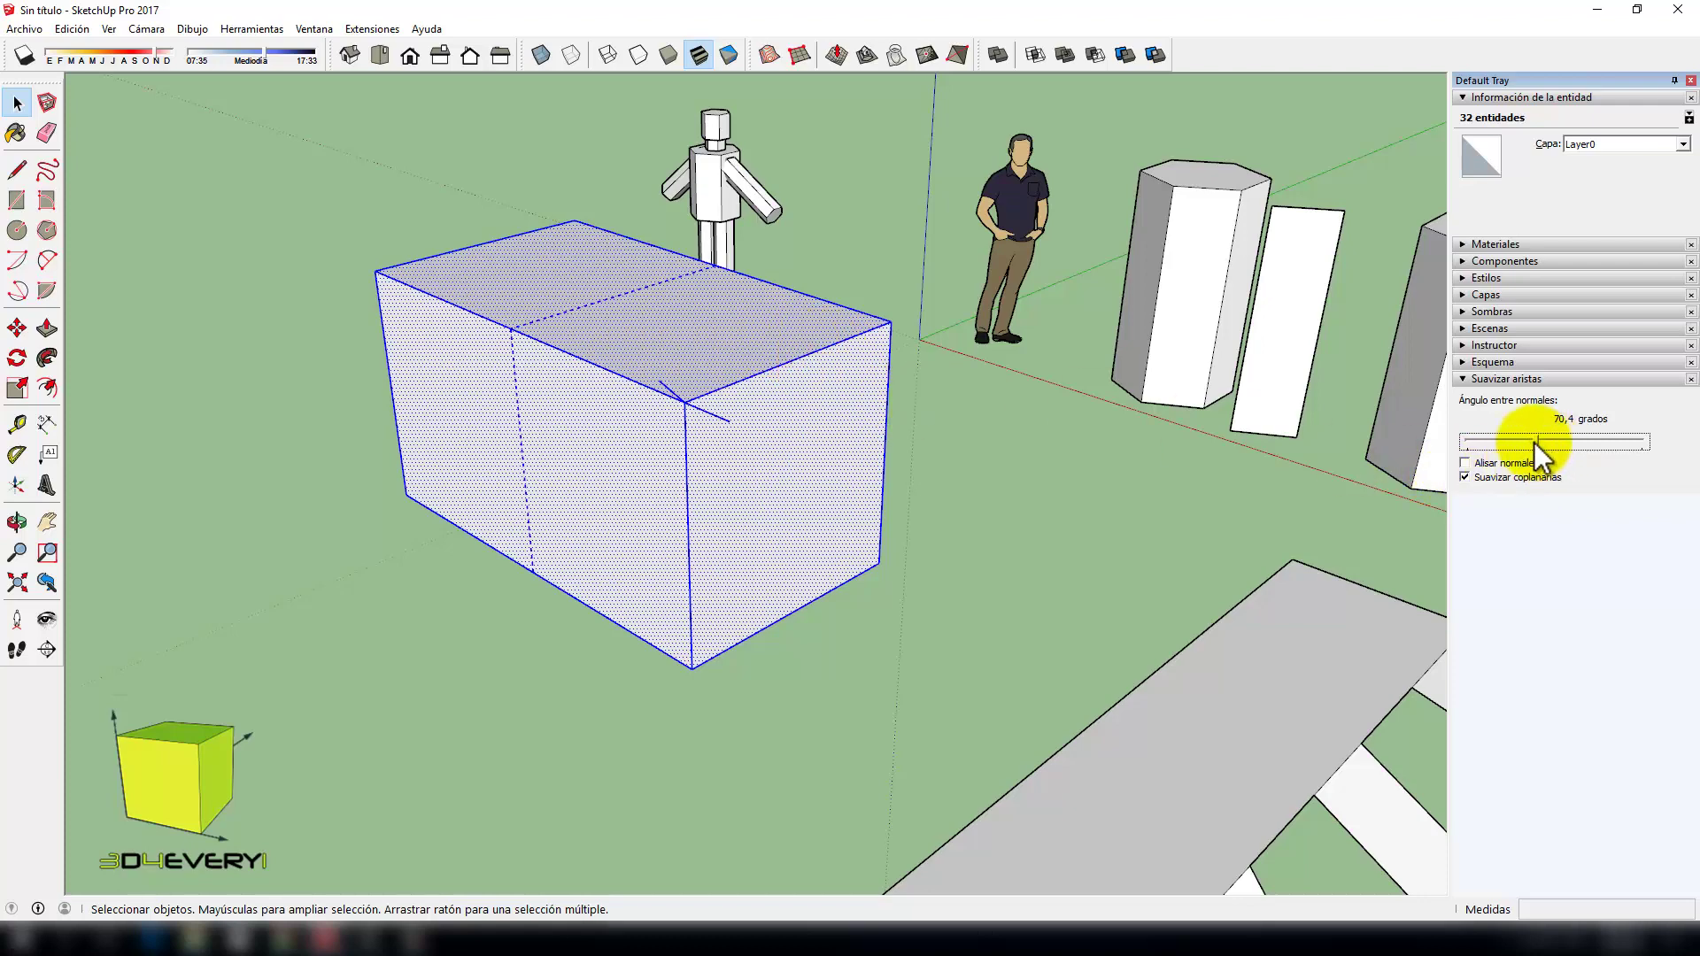
{"action": "left_click_drag", "start_coordinate": [1537, 441], "coordinate": [1559, 442]}
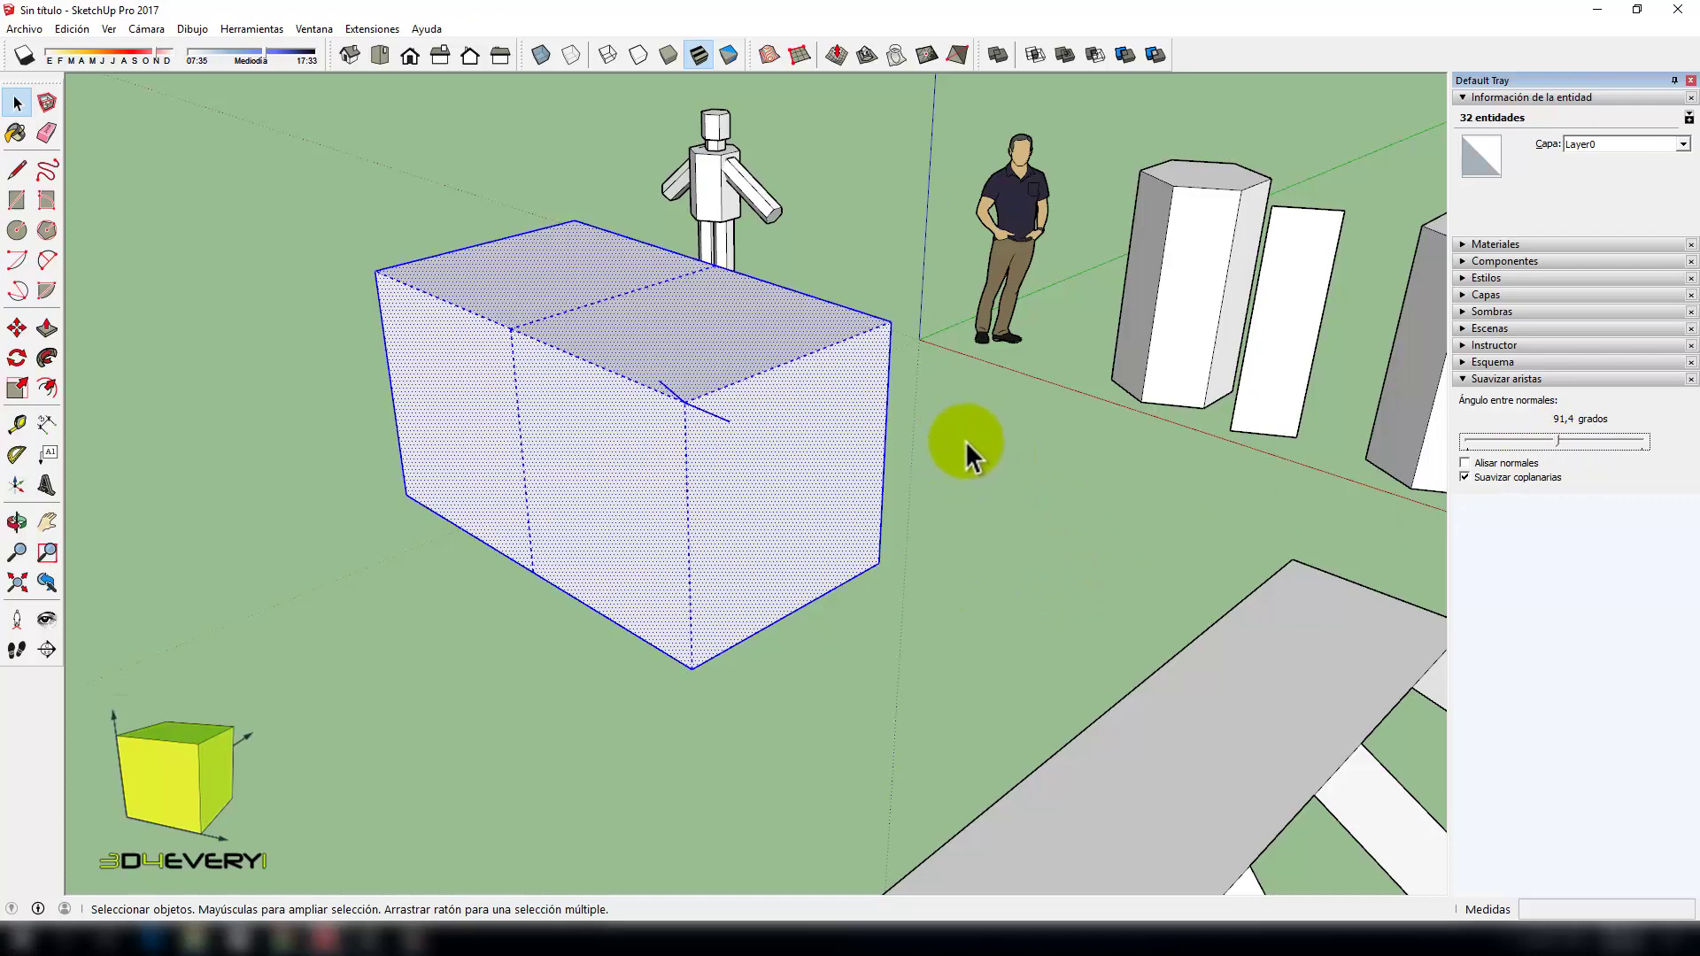
{"action": "left_click", "coordinate": [993, 444]}
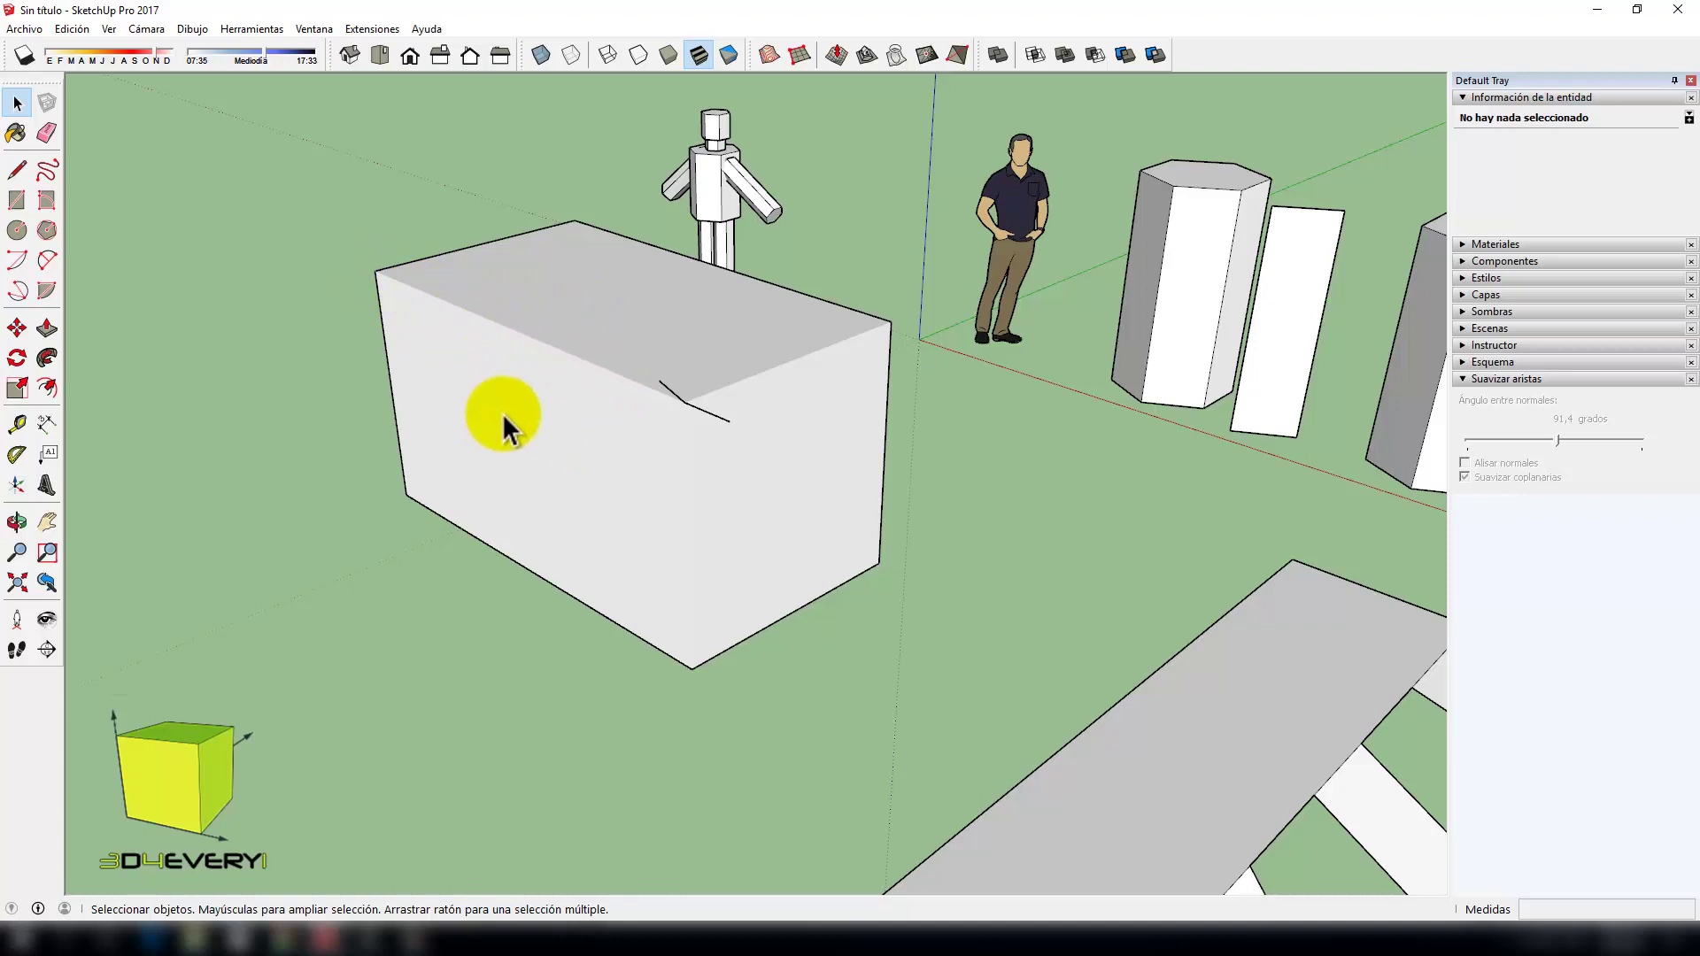
Step: Display hidden geometry on the softened box and select its top, side and end faces individually
{"action": "left_click", "coordinate": [558, 400]}
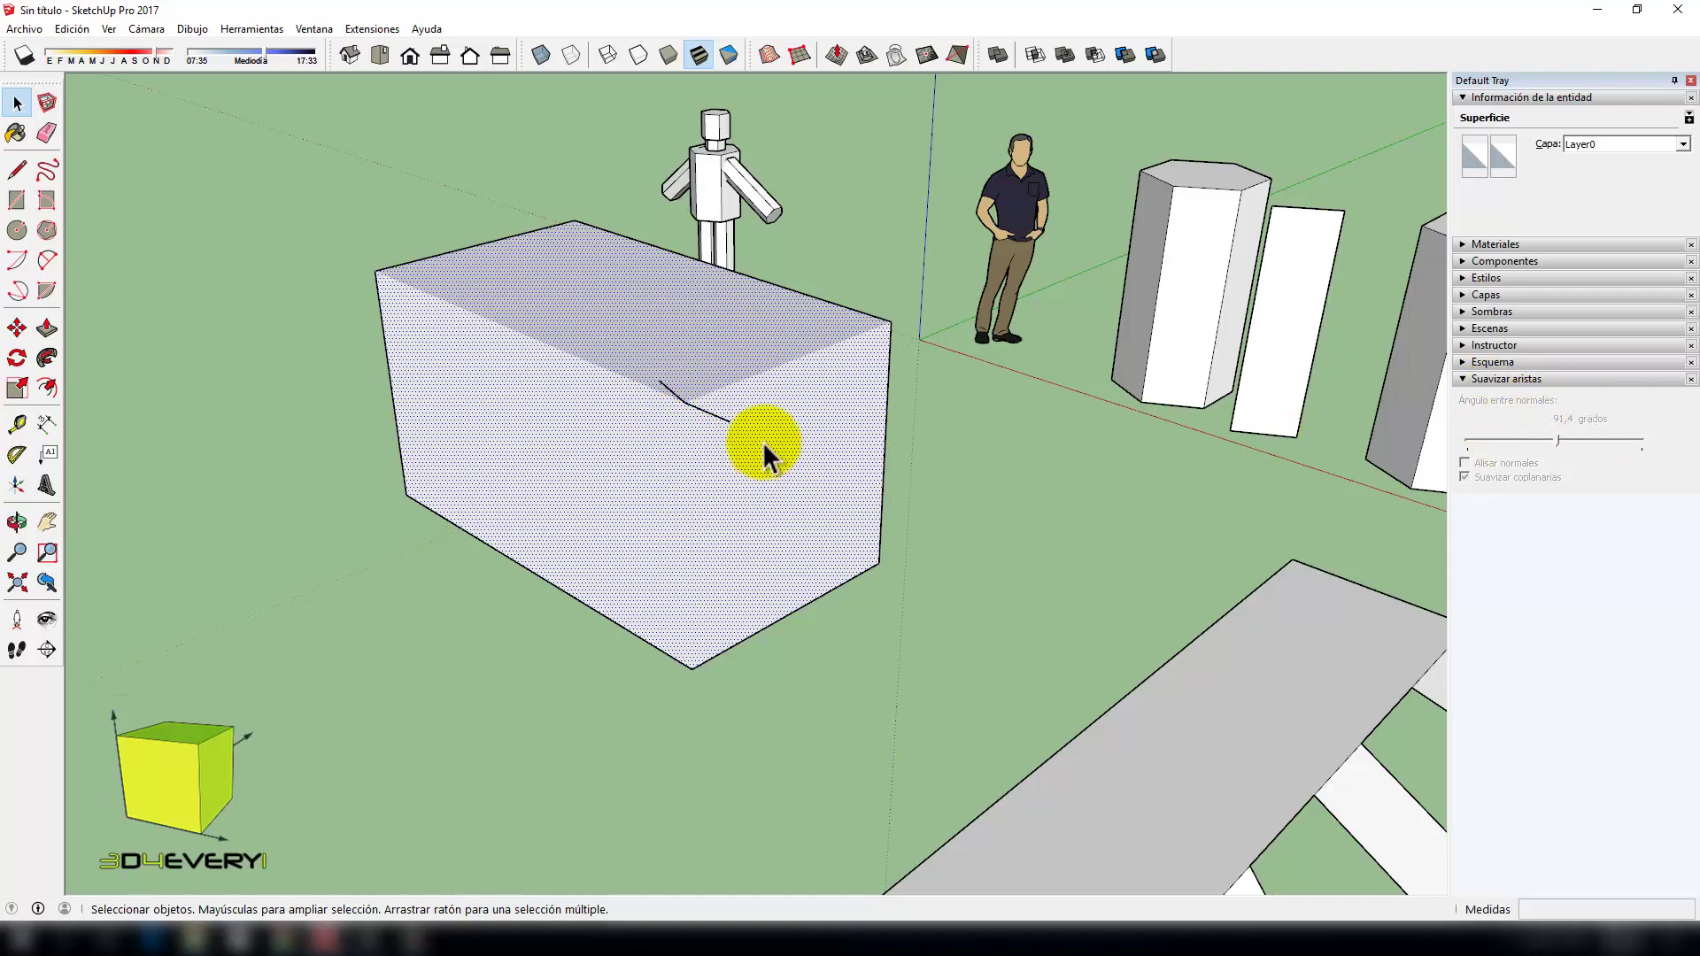
{"action": "key", "text": "alt+h"}
{"action": "left_click", "coordinate": [758, 398]}
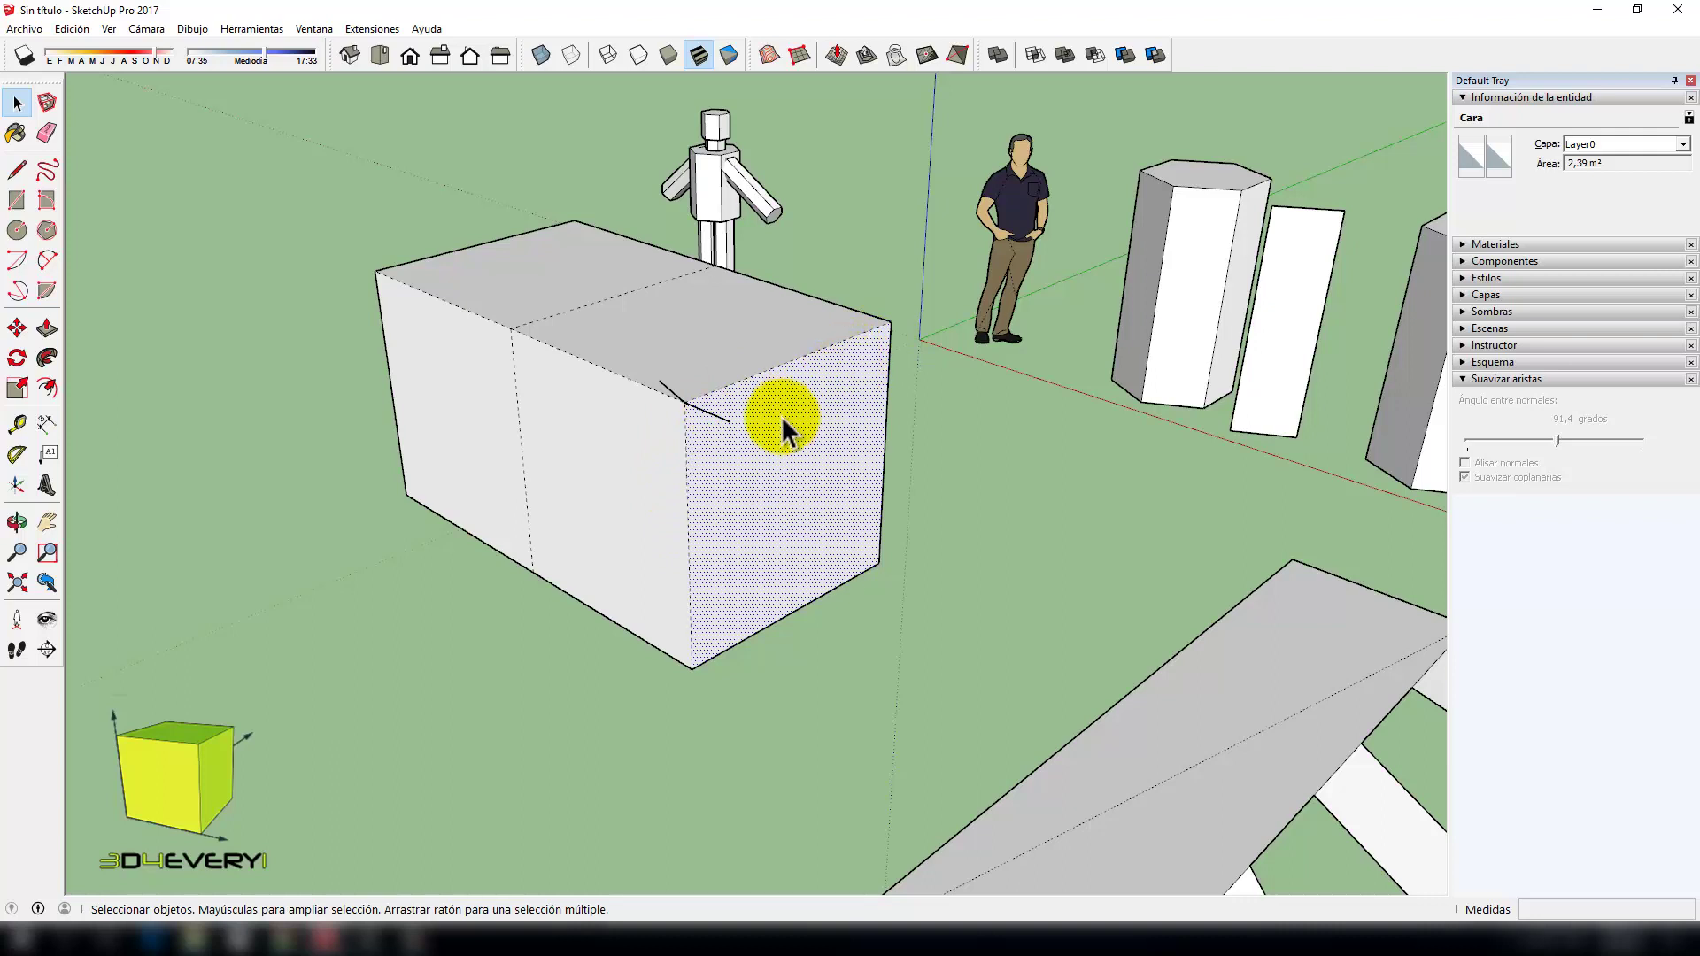
{"action": "left_click", "coordinate": [718, 338]}
{"action": "left_click", "coordinate": [646, 444]}
{"action": "left_click", "coordinate": [782, 450]}
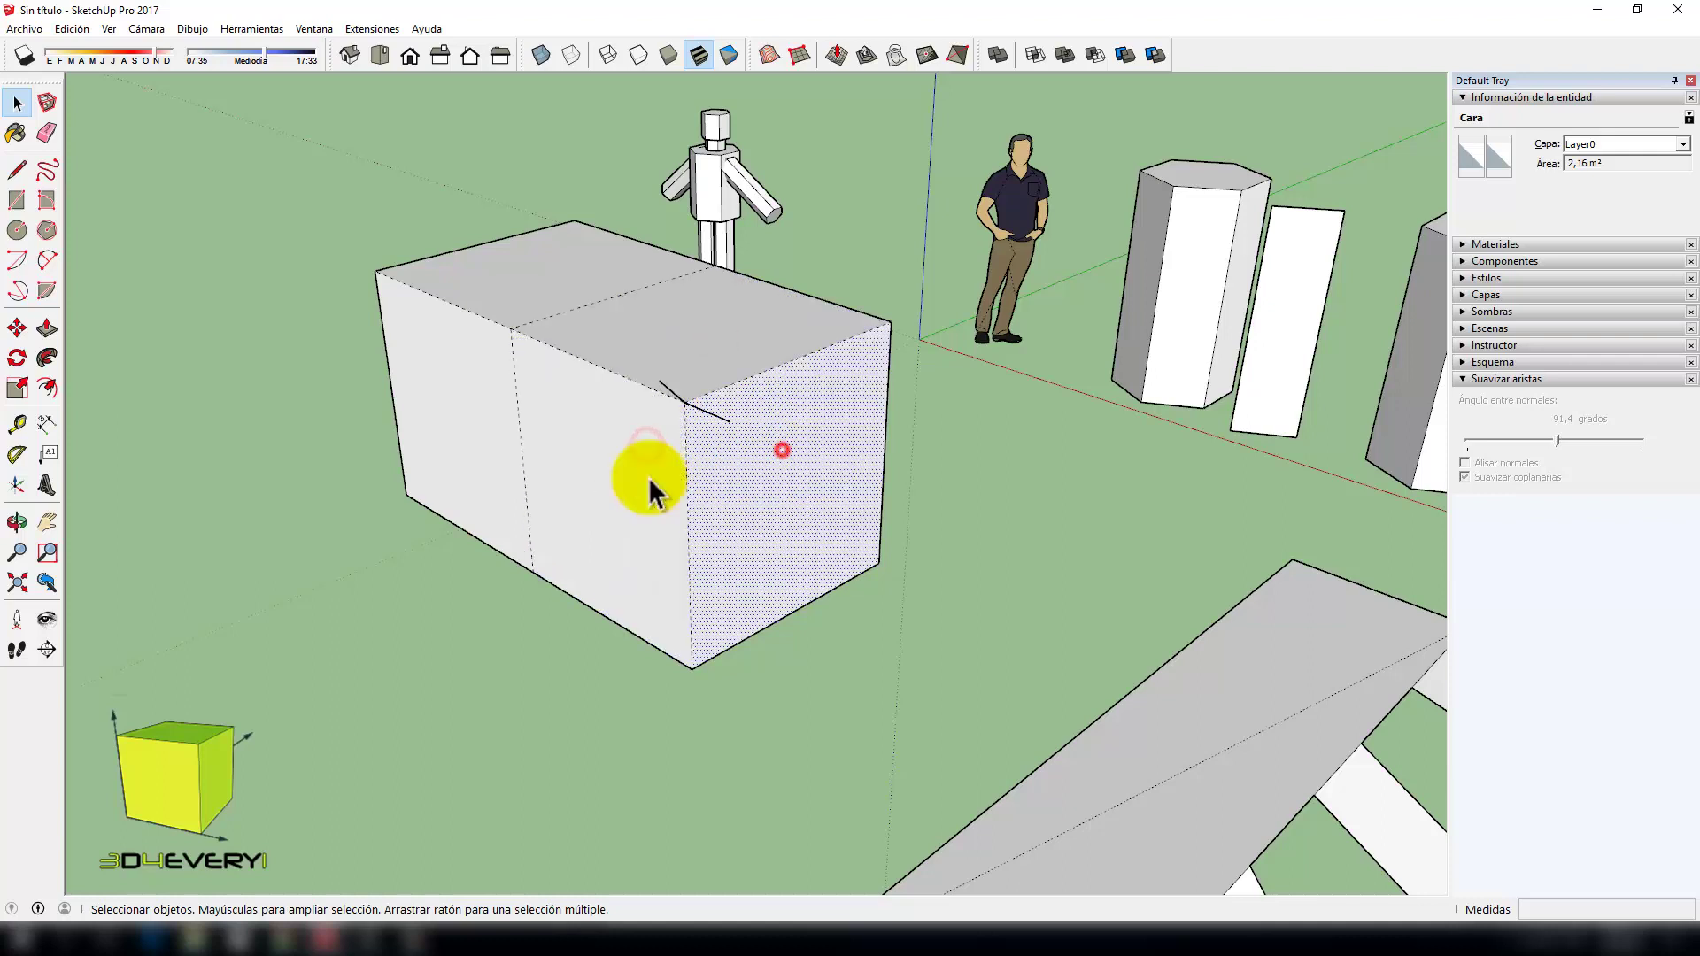
{"action": "left_click", "coordinate": [603, 469]}
{"action": "left_click", "coordinate": [684, 358]}
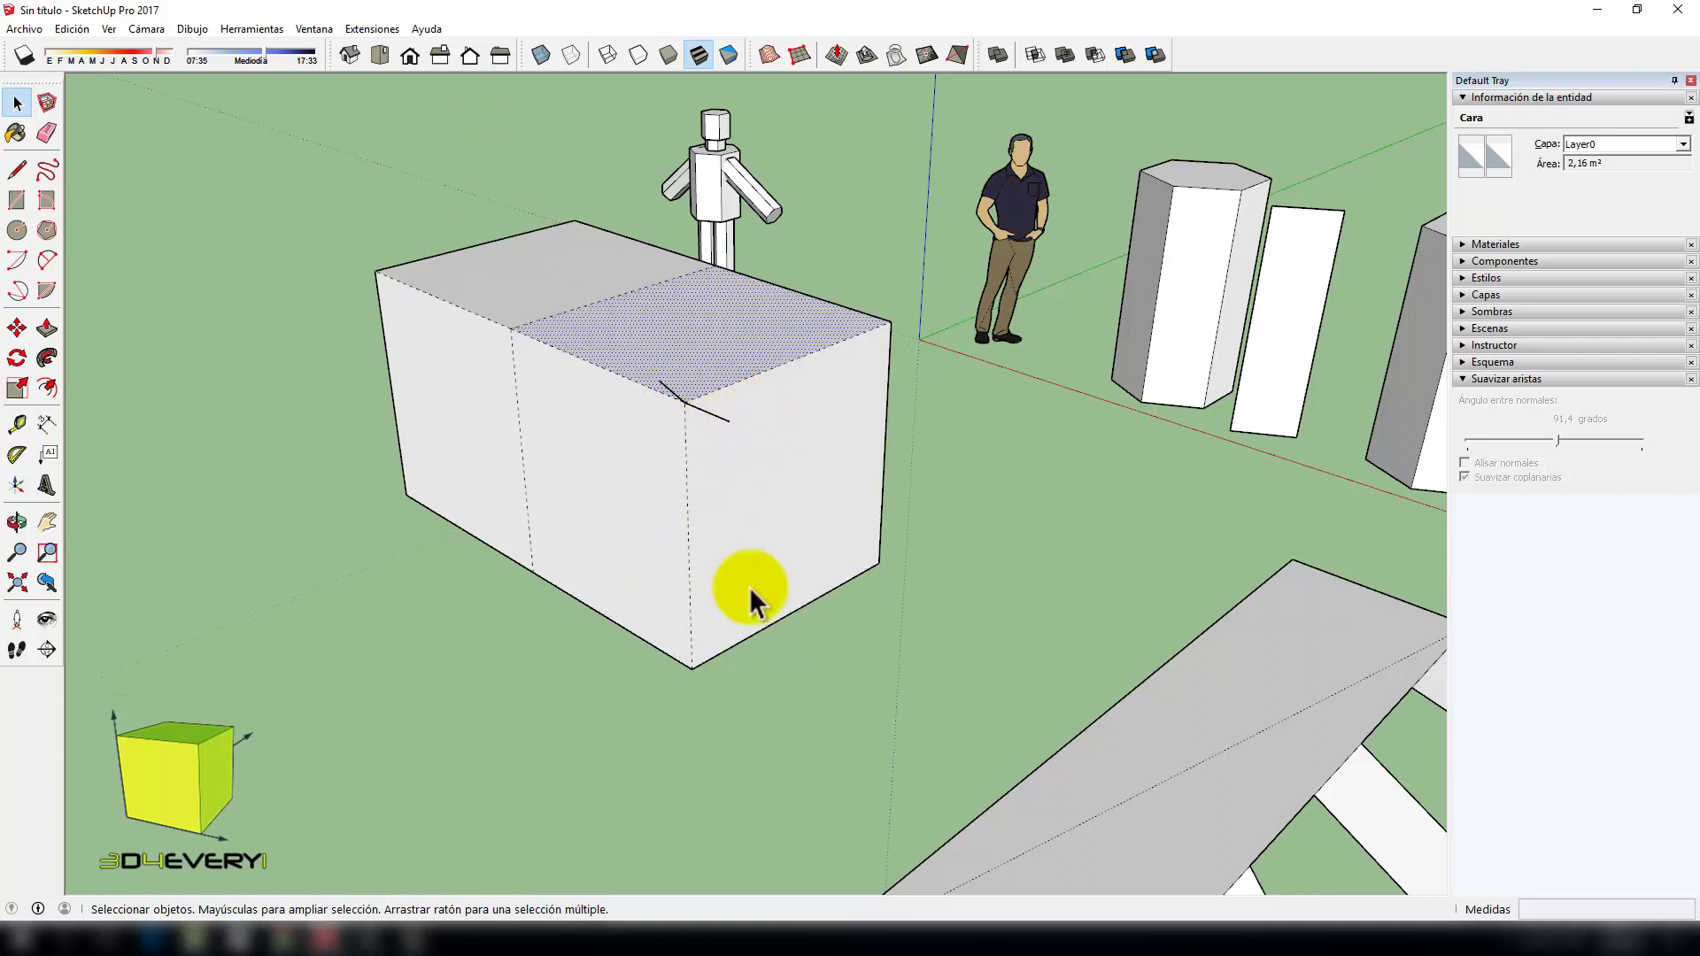
Step: Select the whole connected box, and then only its end face together with the bounding edges
{"action": "triple_click", "coordinate": [781, 386]}
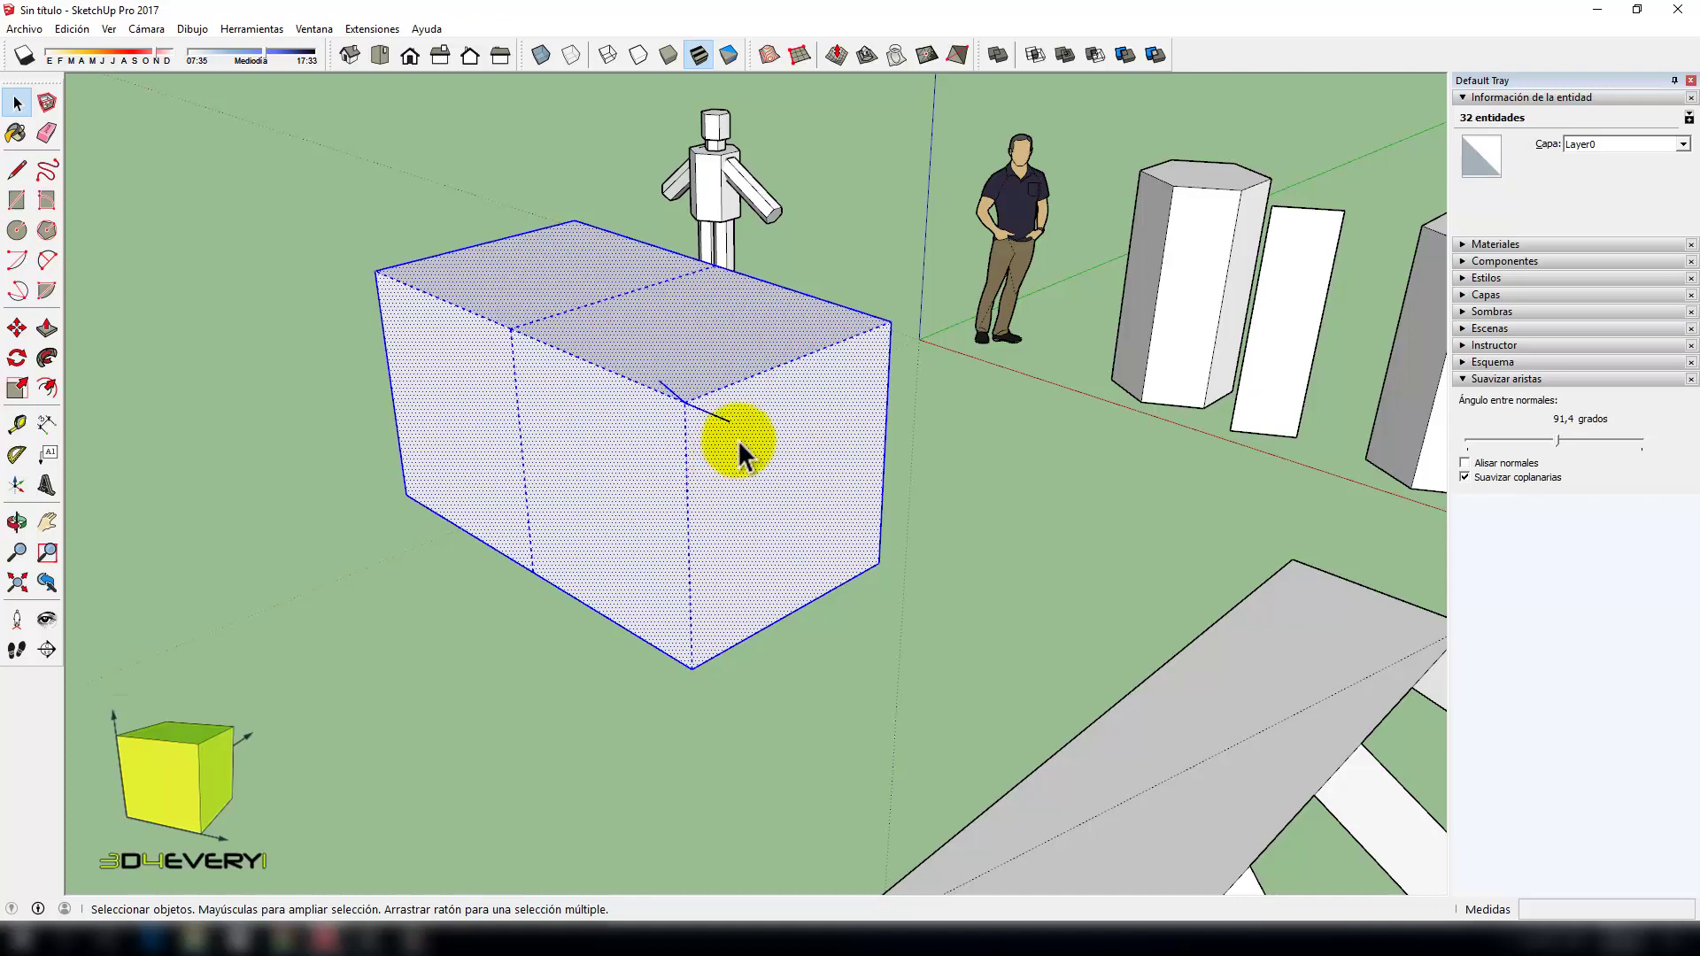
{"action": "left_click", "coordinate": [791, 442]}
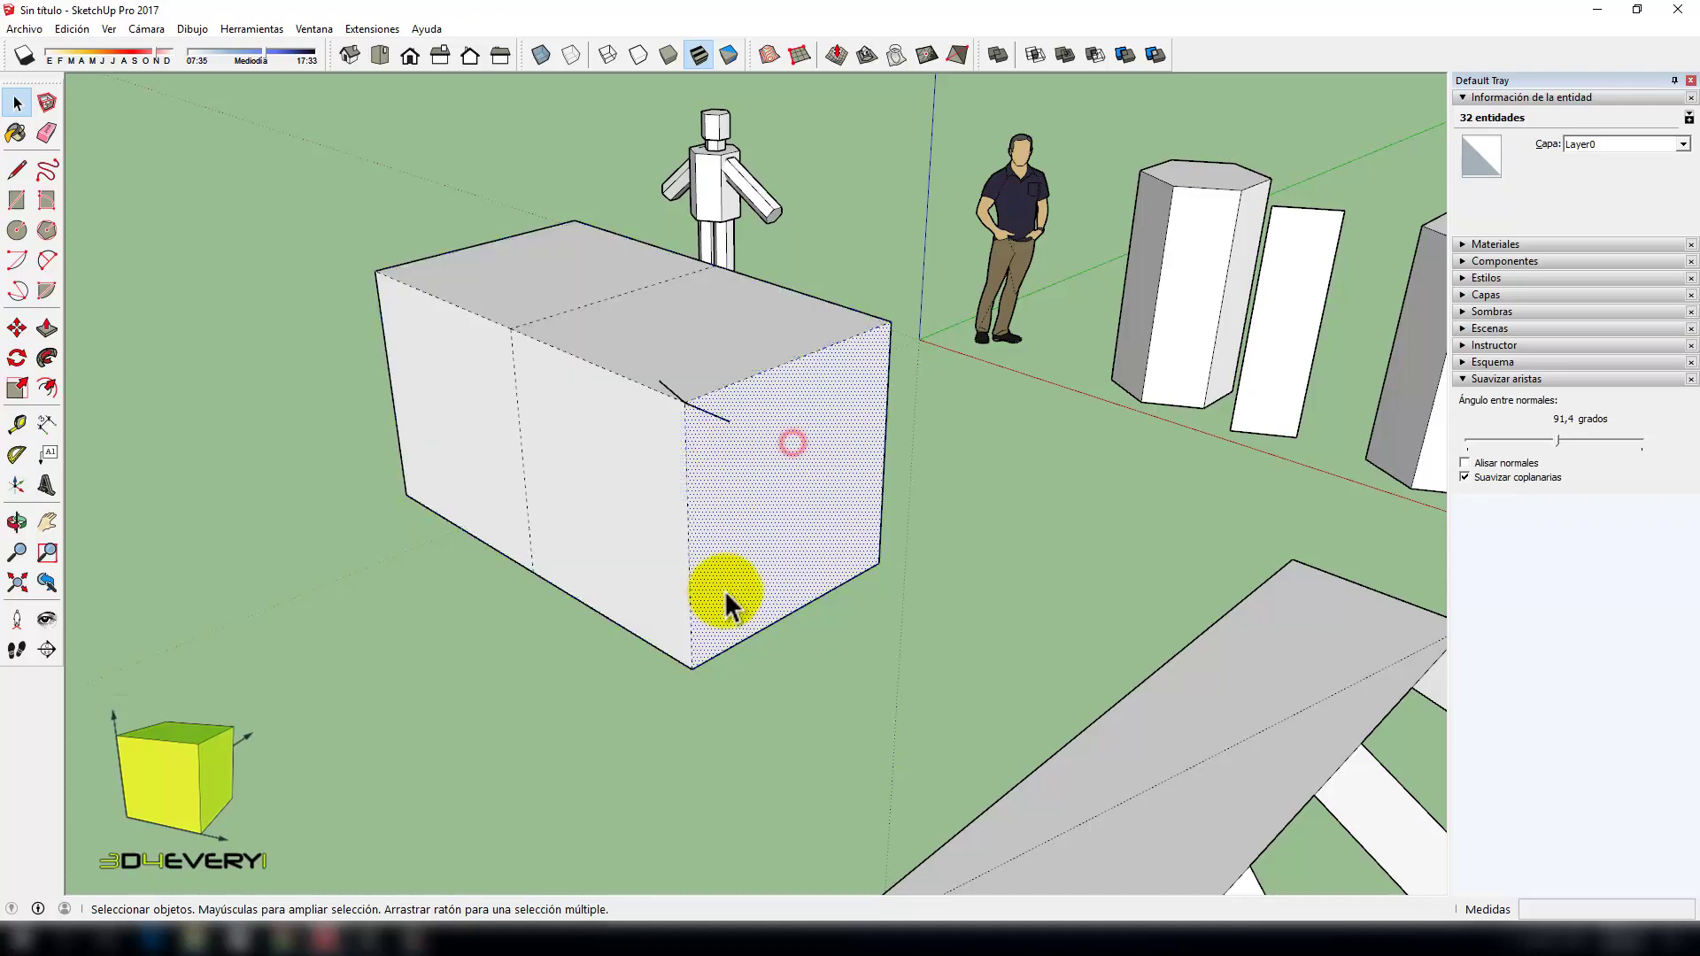
{"action": "double_click", "coordinate": [783, 502]}
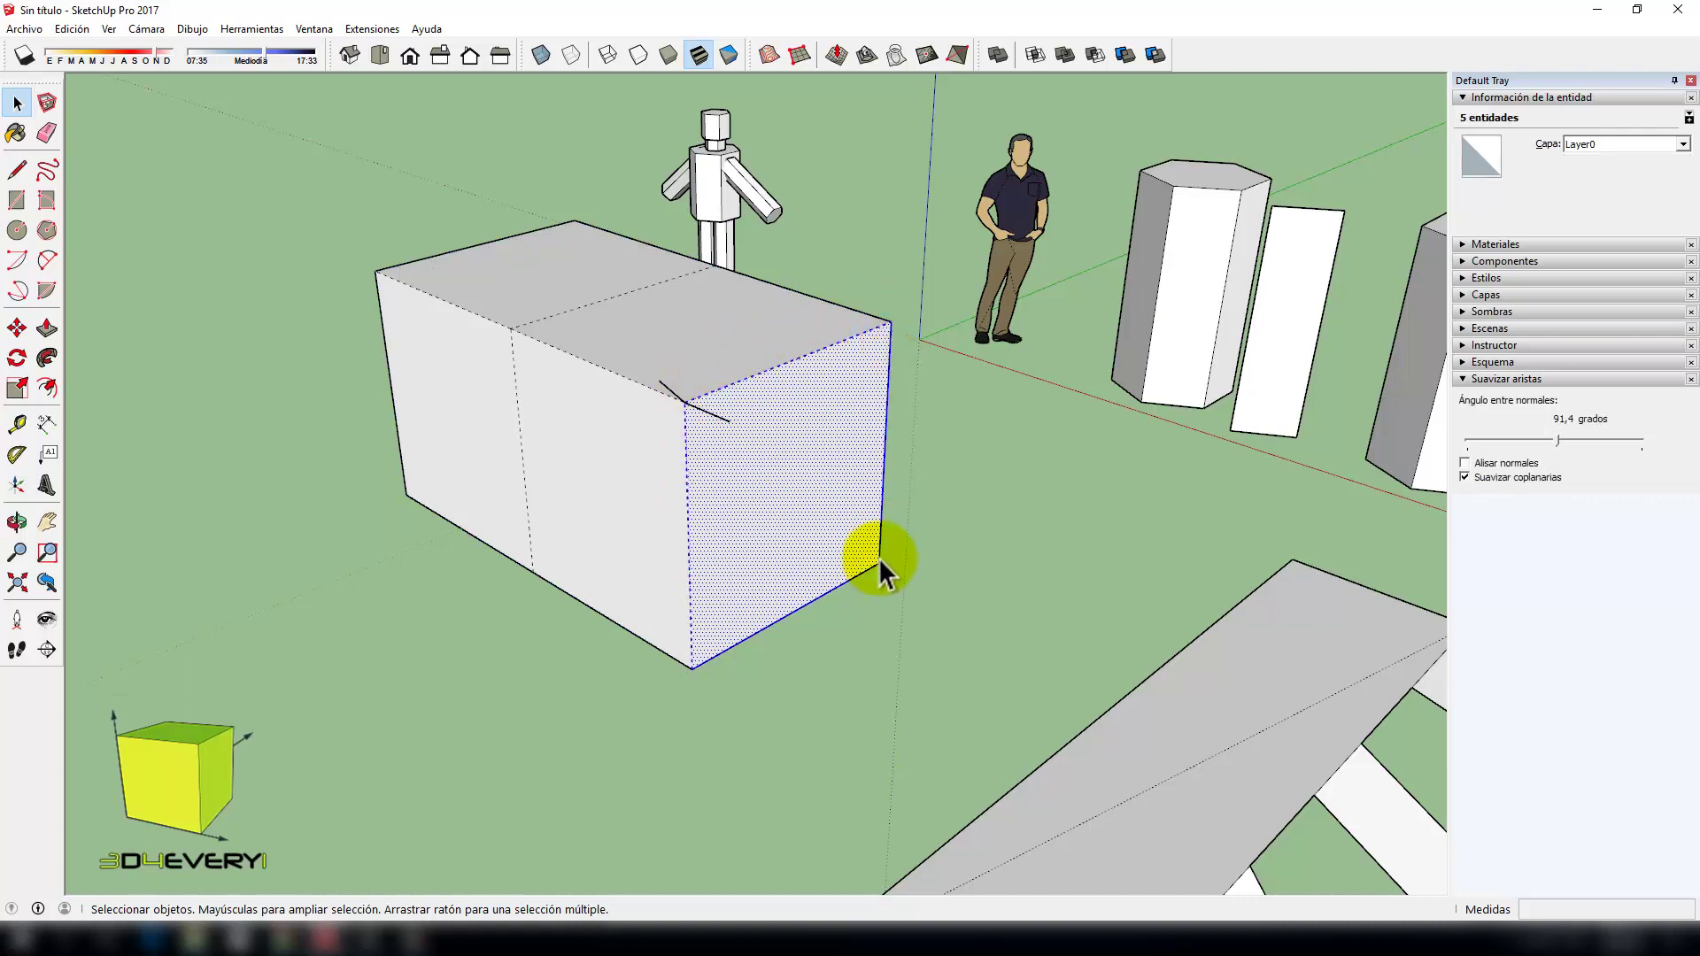
Step: Disable Suavizar coplanarias for the entire box and clear the selection
{"action": "triple_click", "coordinate": [763, 432]}
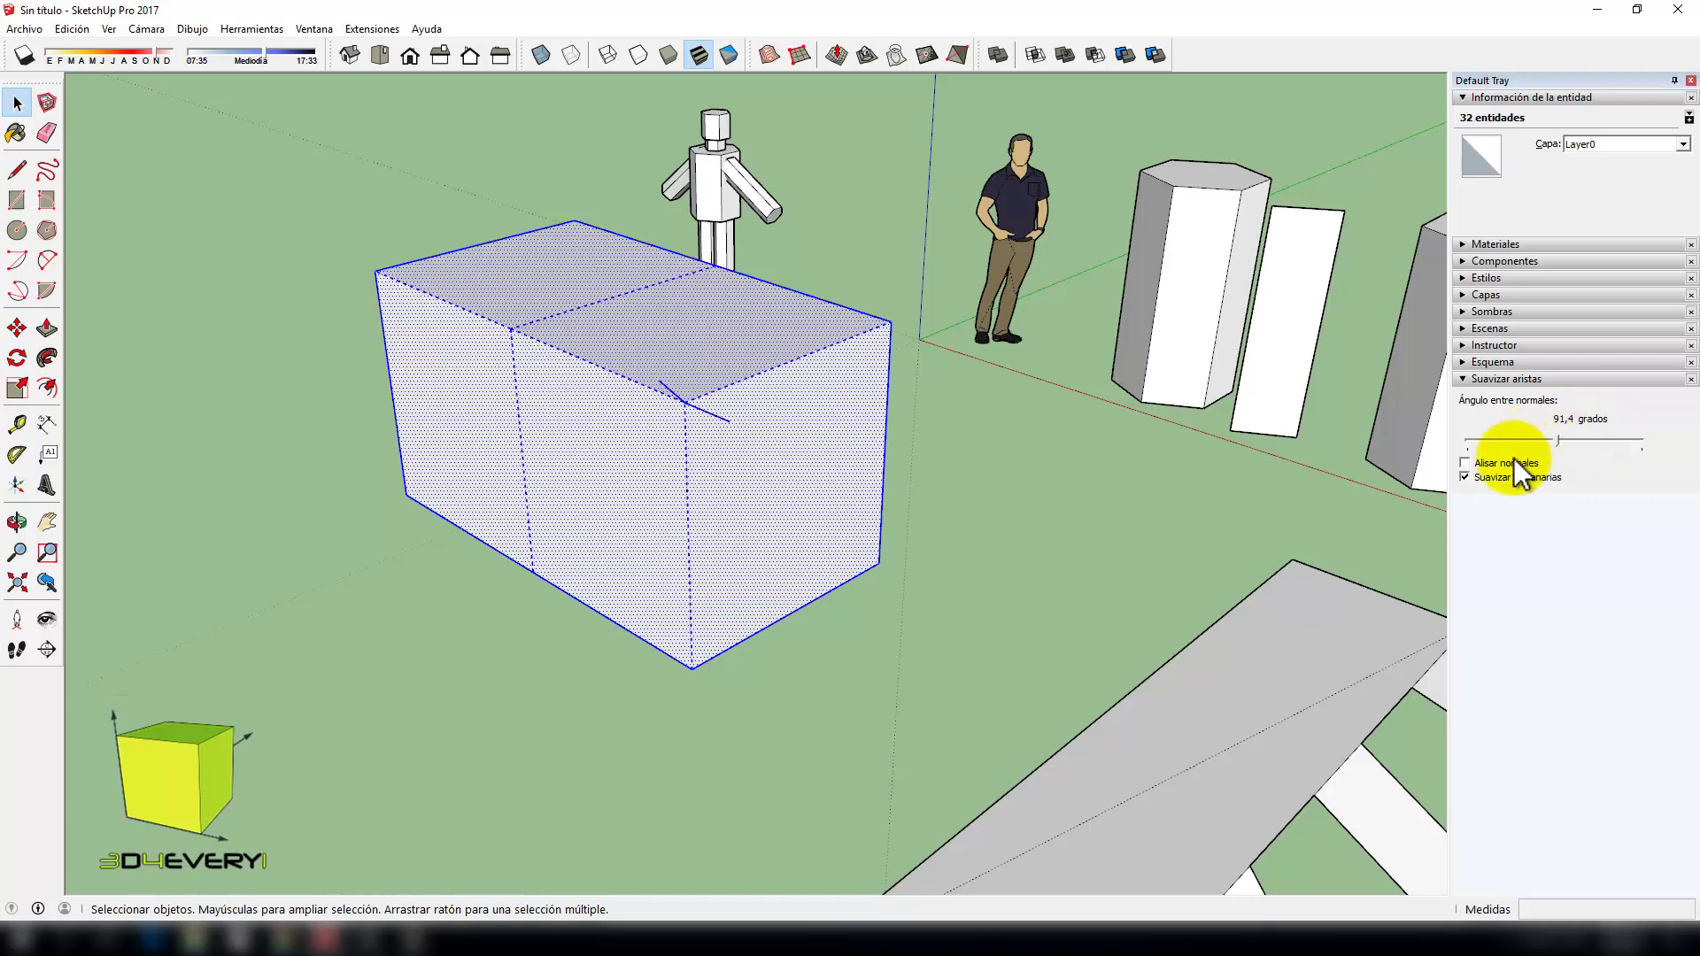
{"action": "left_click", "coordinate": [1465, 478]}
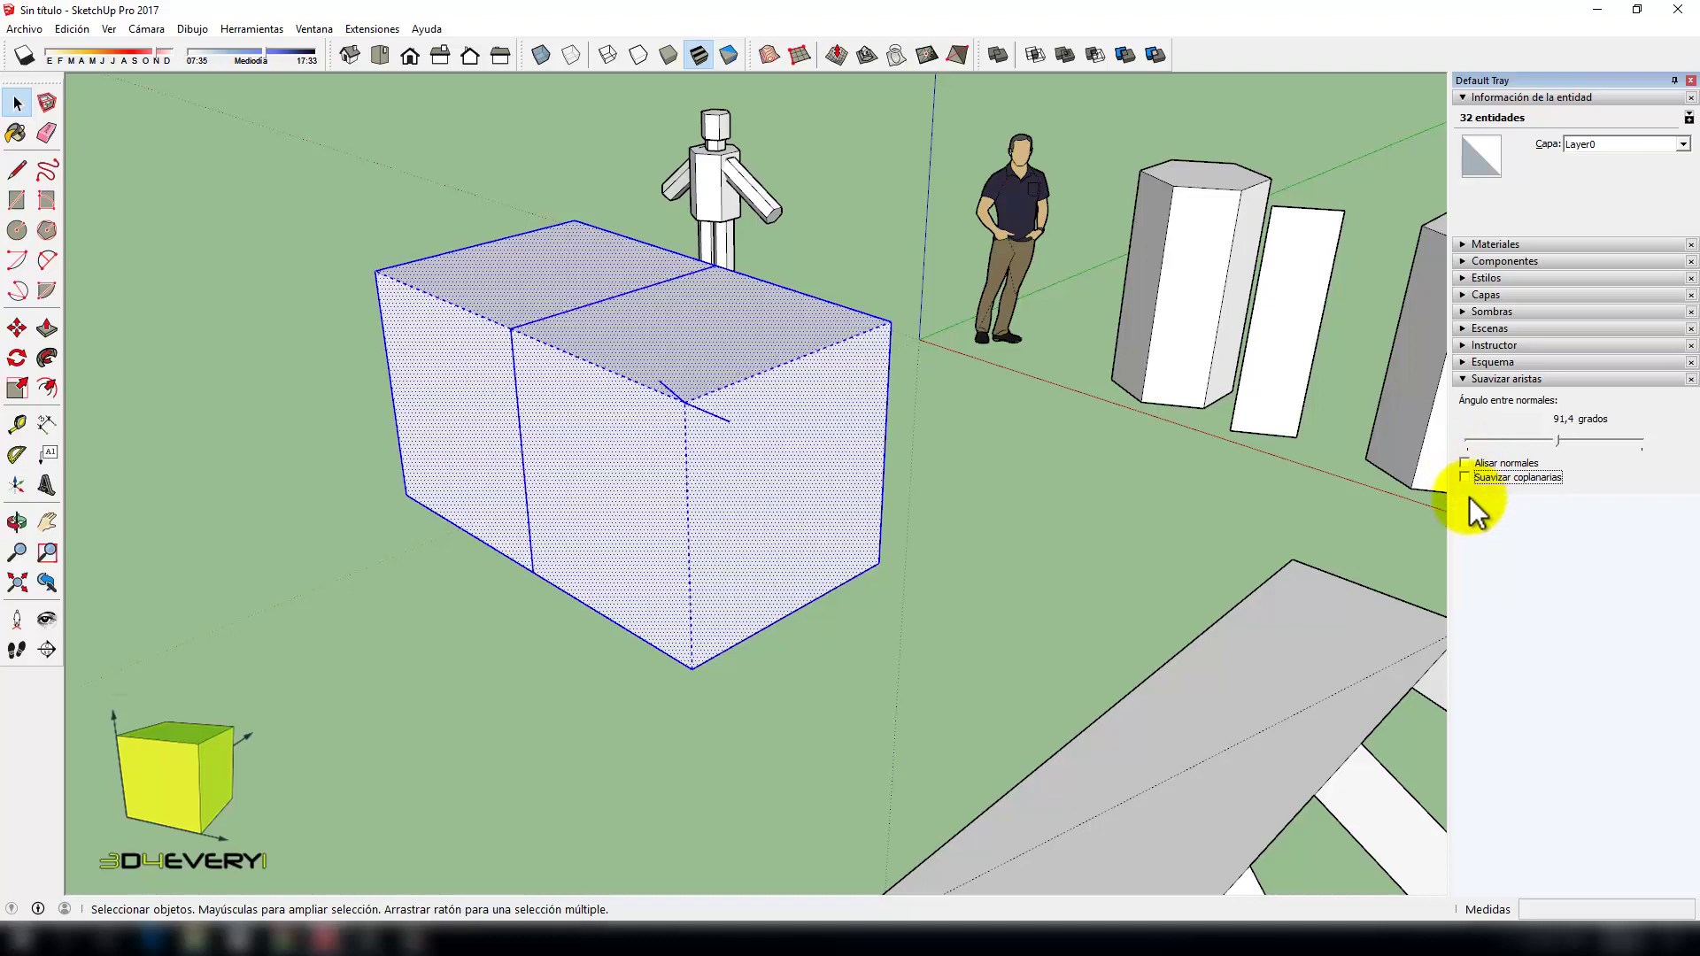
{"action": "left_click", "coordinate": [1019, 432]}
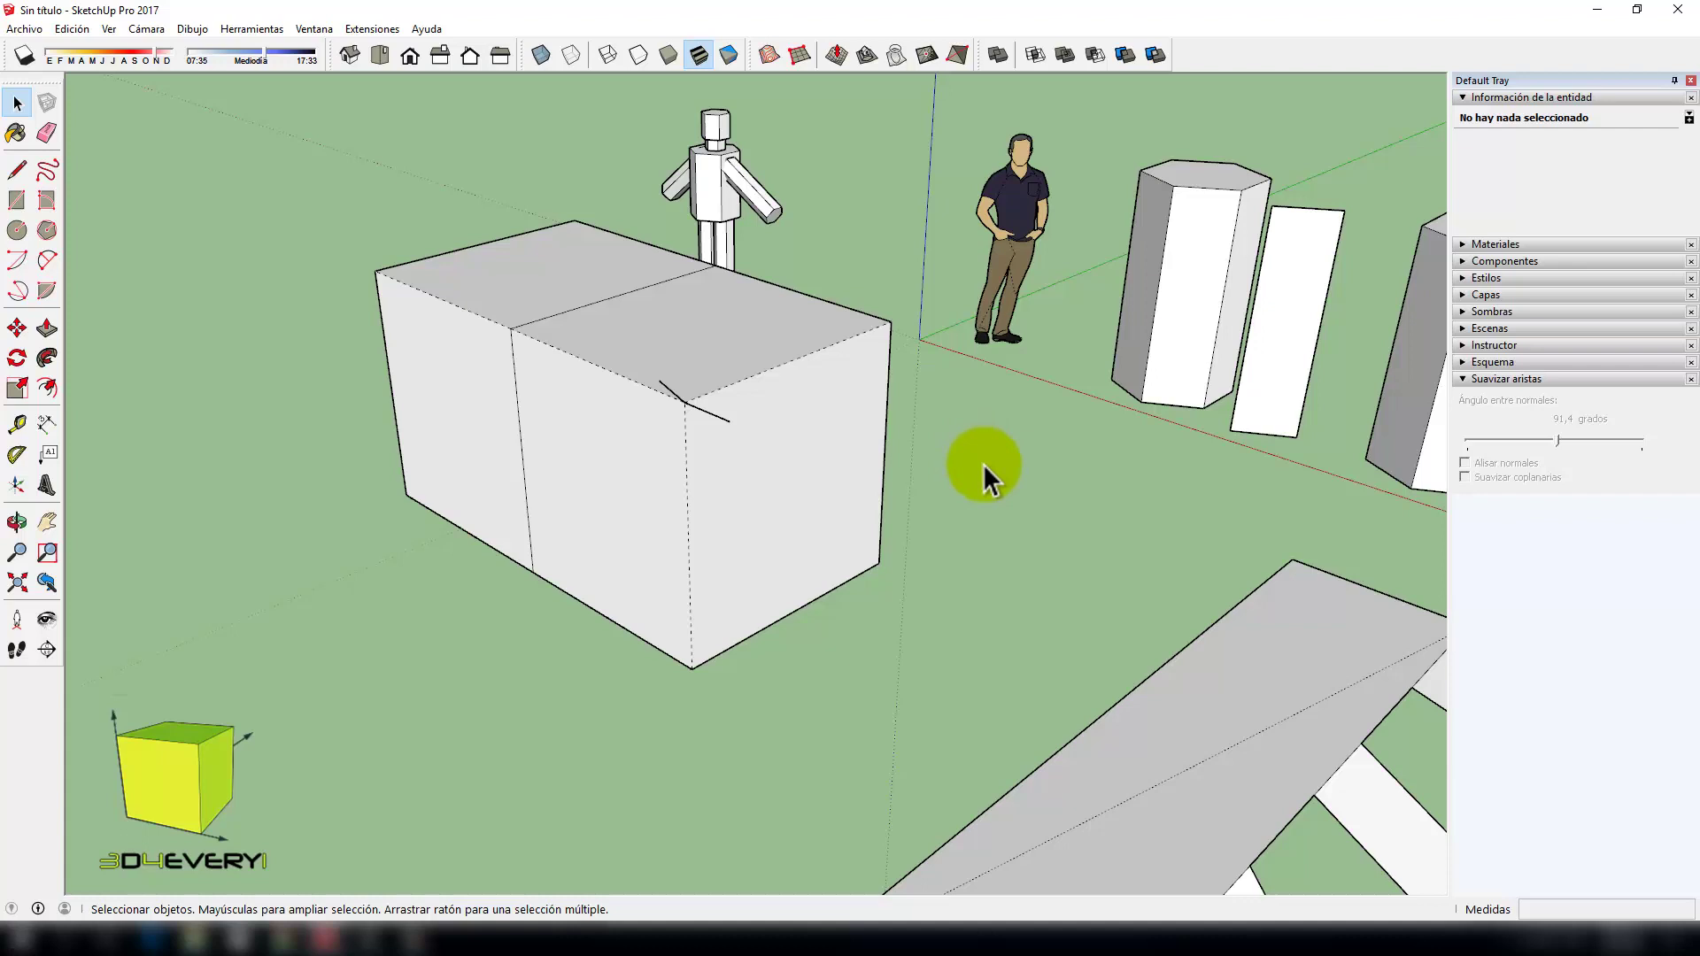
Step: Turn off the display of hidden geometry and select the continuous softened surface of the front half of the box
{"action": "key", "text": "alt+h"}
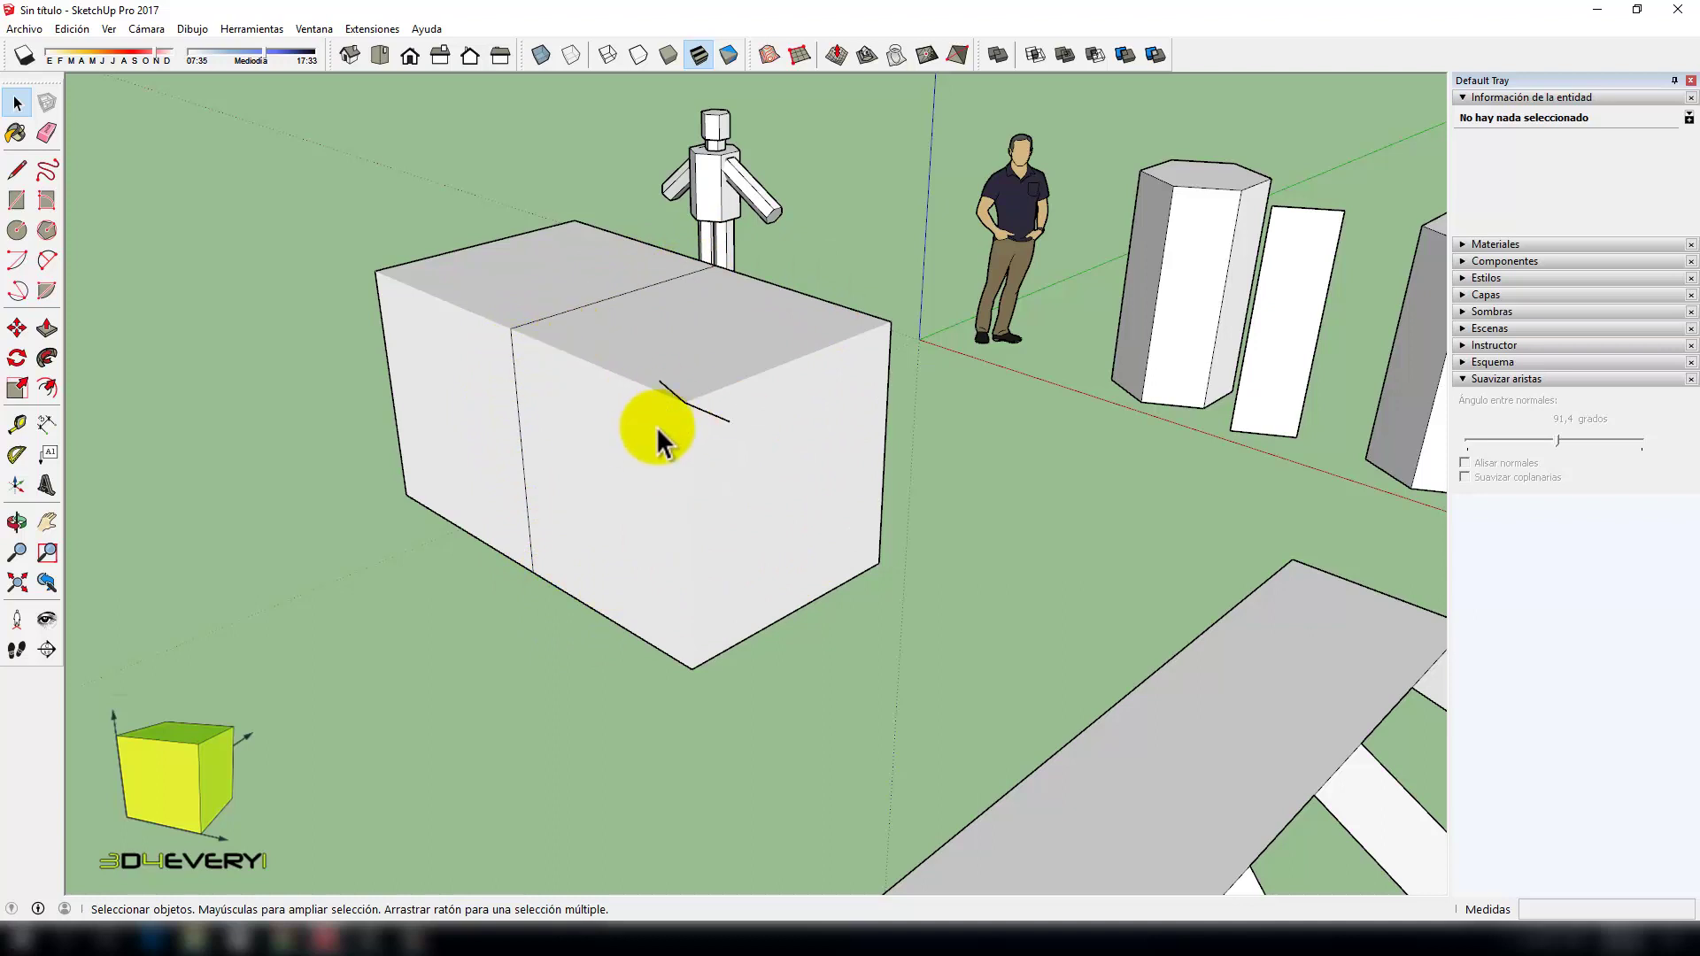
{"action": "left_click", "coordinate": [776, 370]}
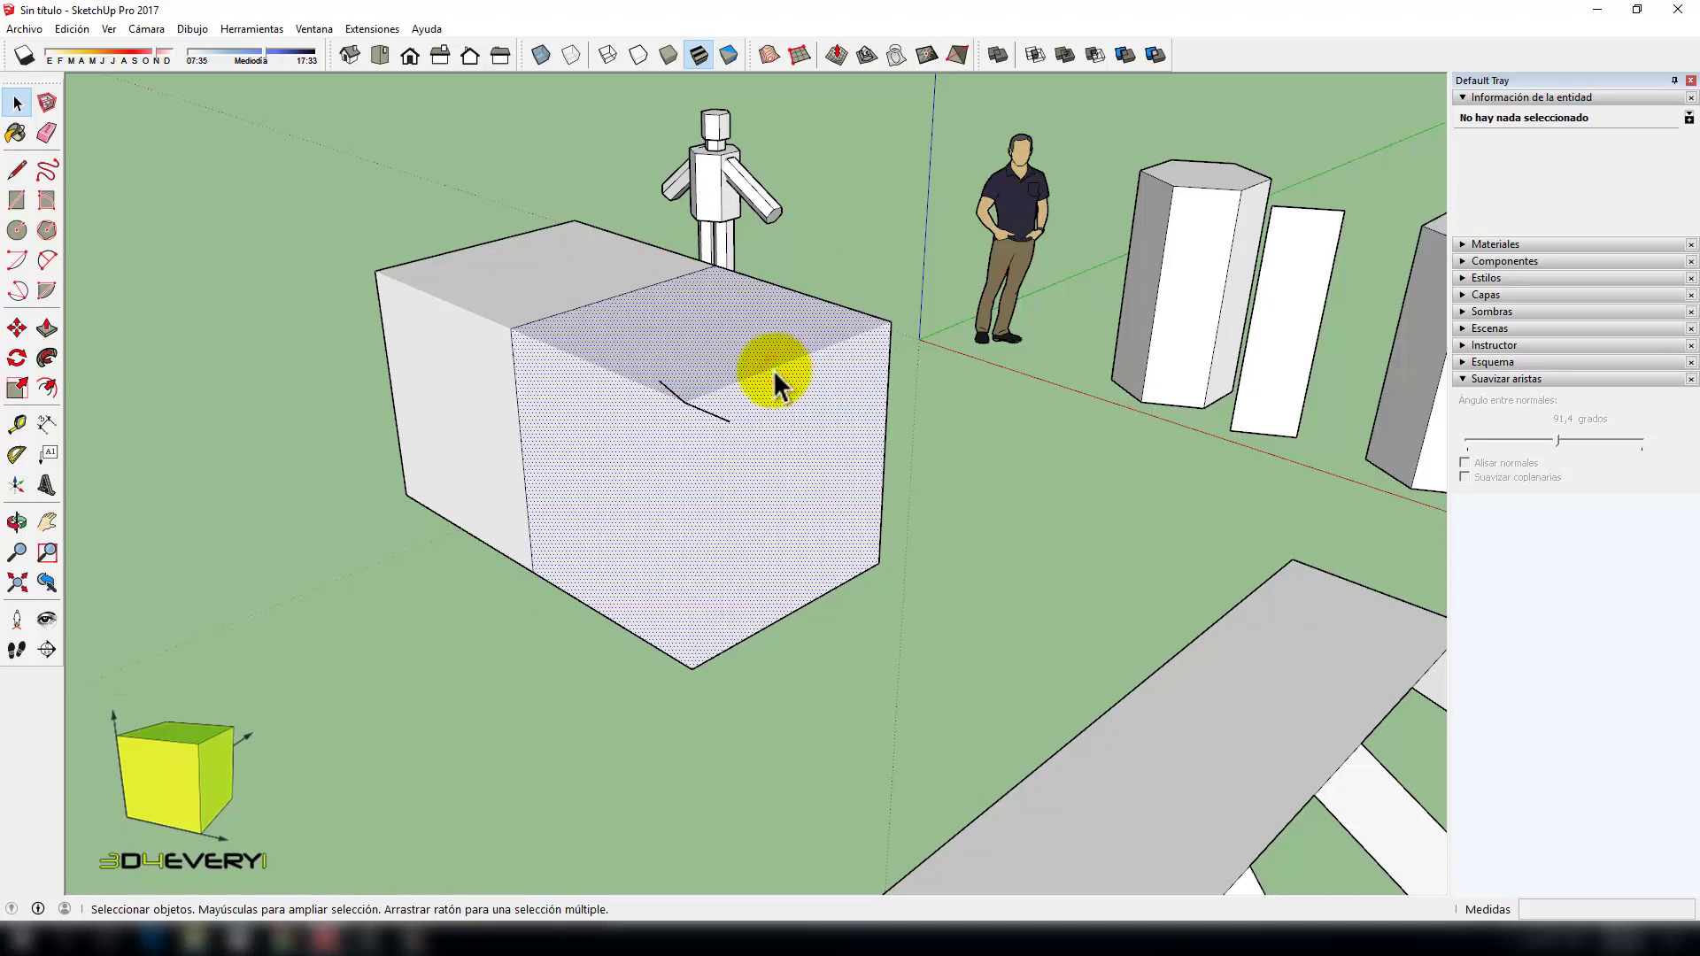
{"action": "left_click", "coordinate": [668, 342]}
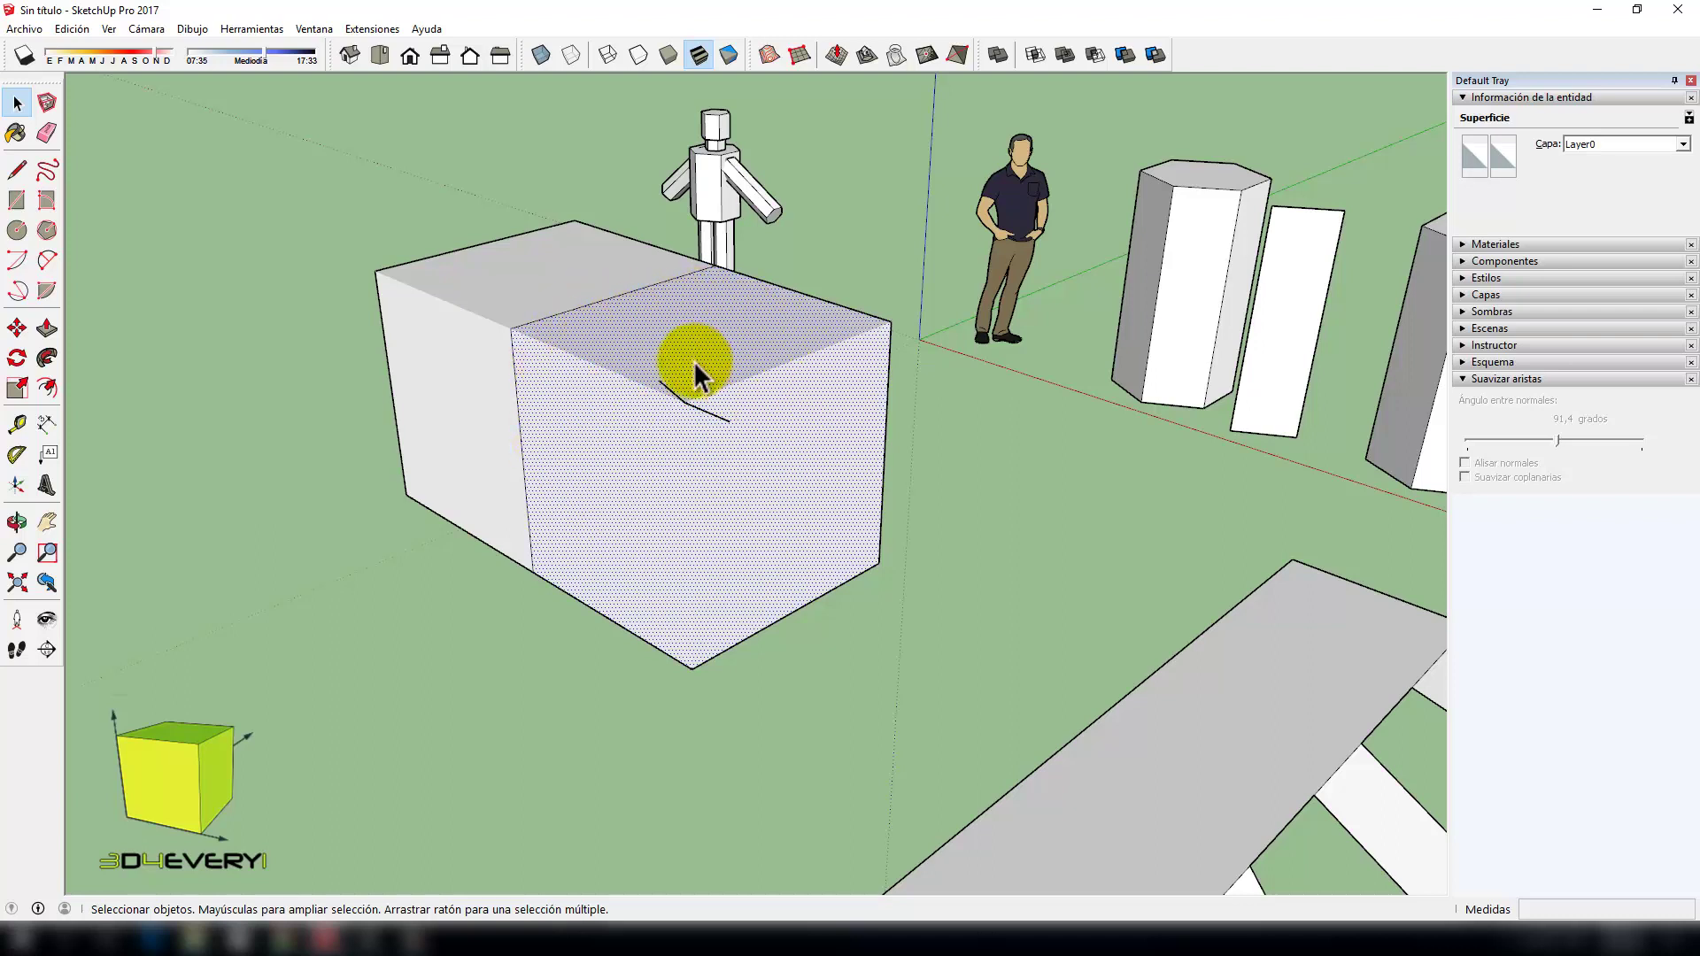
Step: Reset the entire box's edge softening angle to 0,0 degrees and turn off the display of hidden geometry
{"action": "key", "text": "alt+h"}
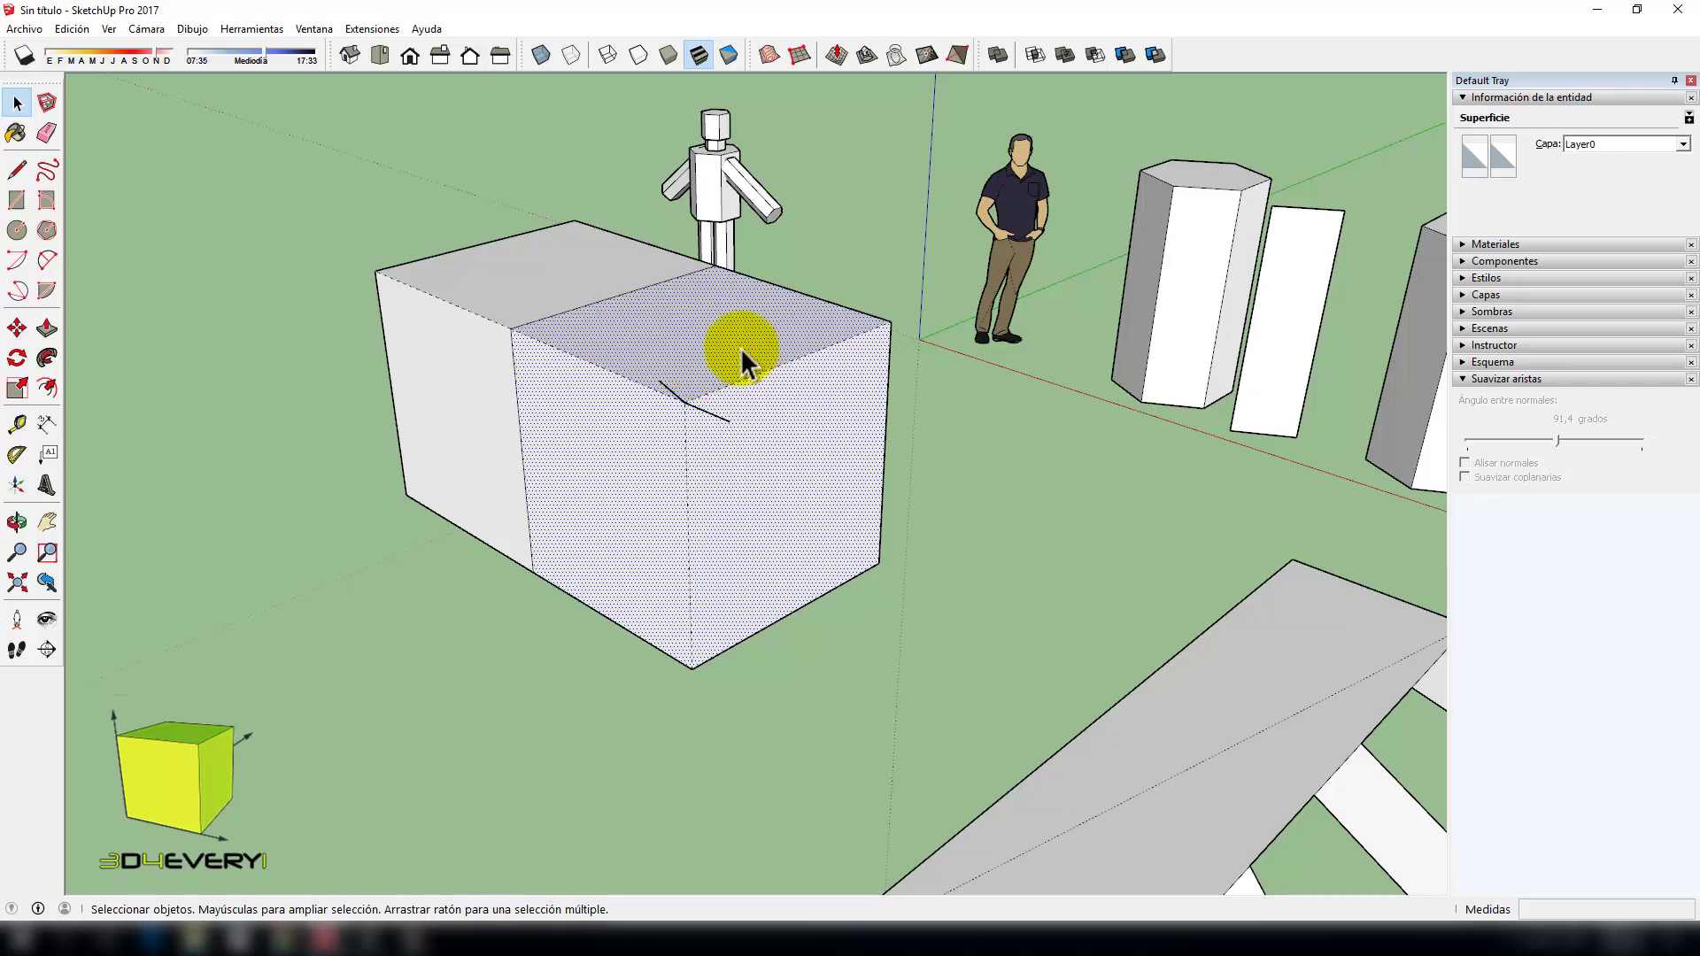
{"action": "triple_click", "coordinate": [733, 344]}
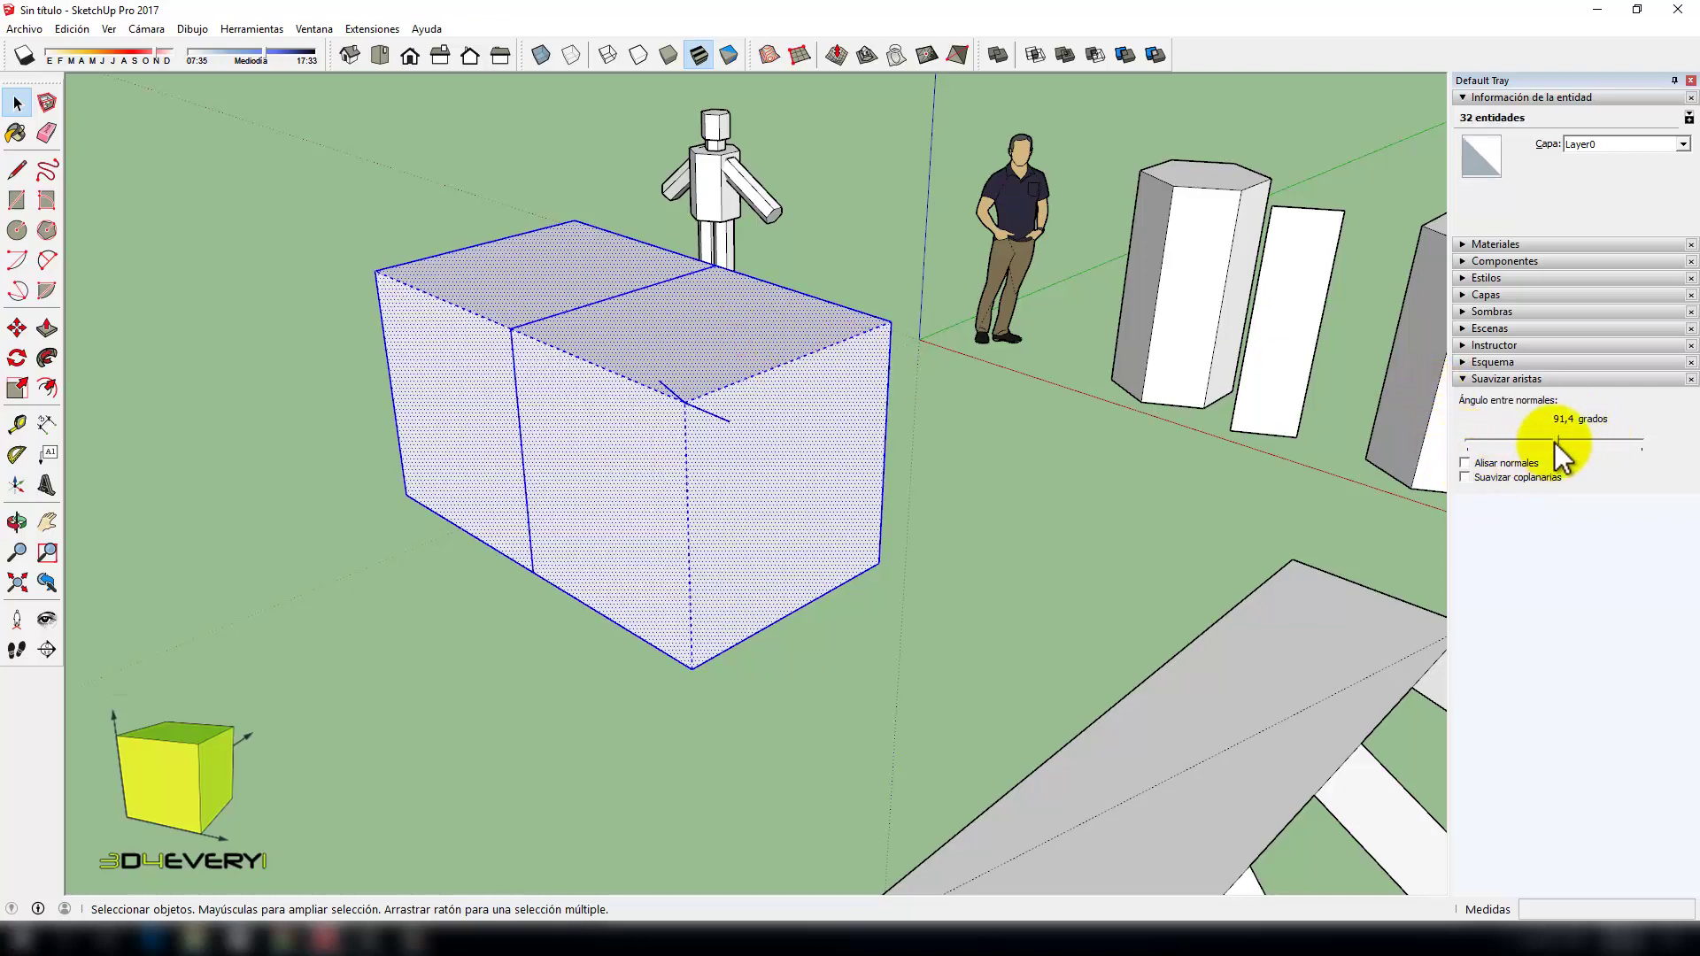
{"action": "left_click_drag", "start_coordinate": [1557, 443], "coordinate": [1406, 461]}
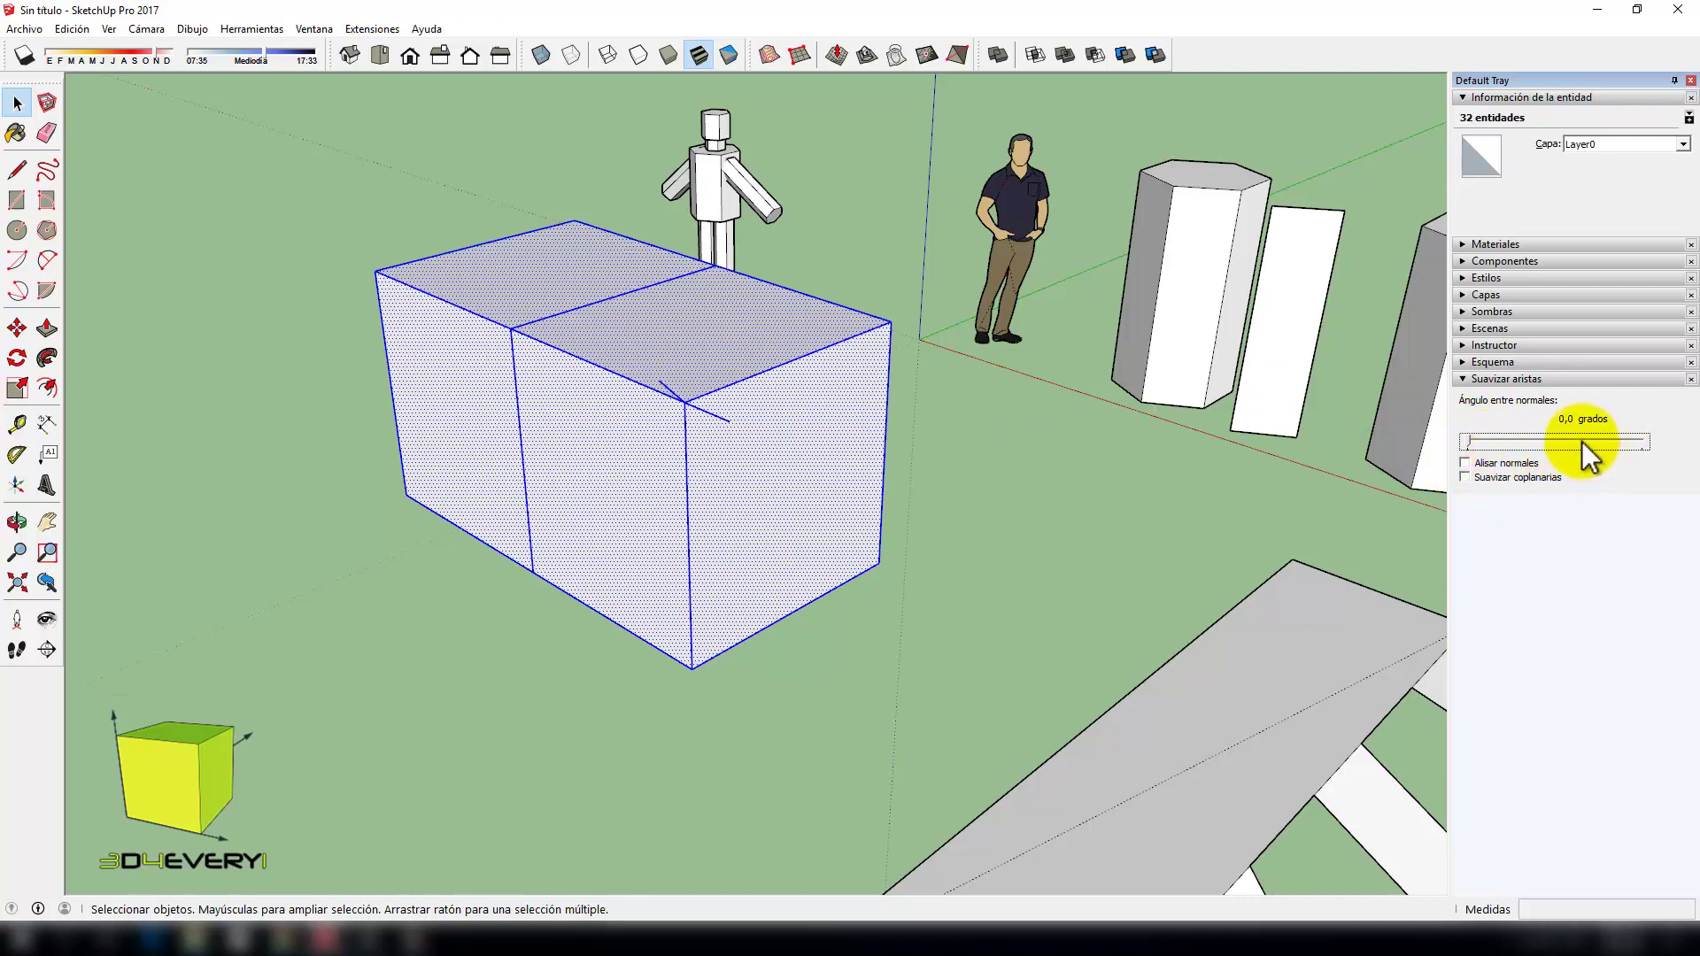
{"action": "left_click_drag", "start_coordinate": [1467, 441], "coordinate": [1444, 441]}
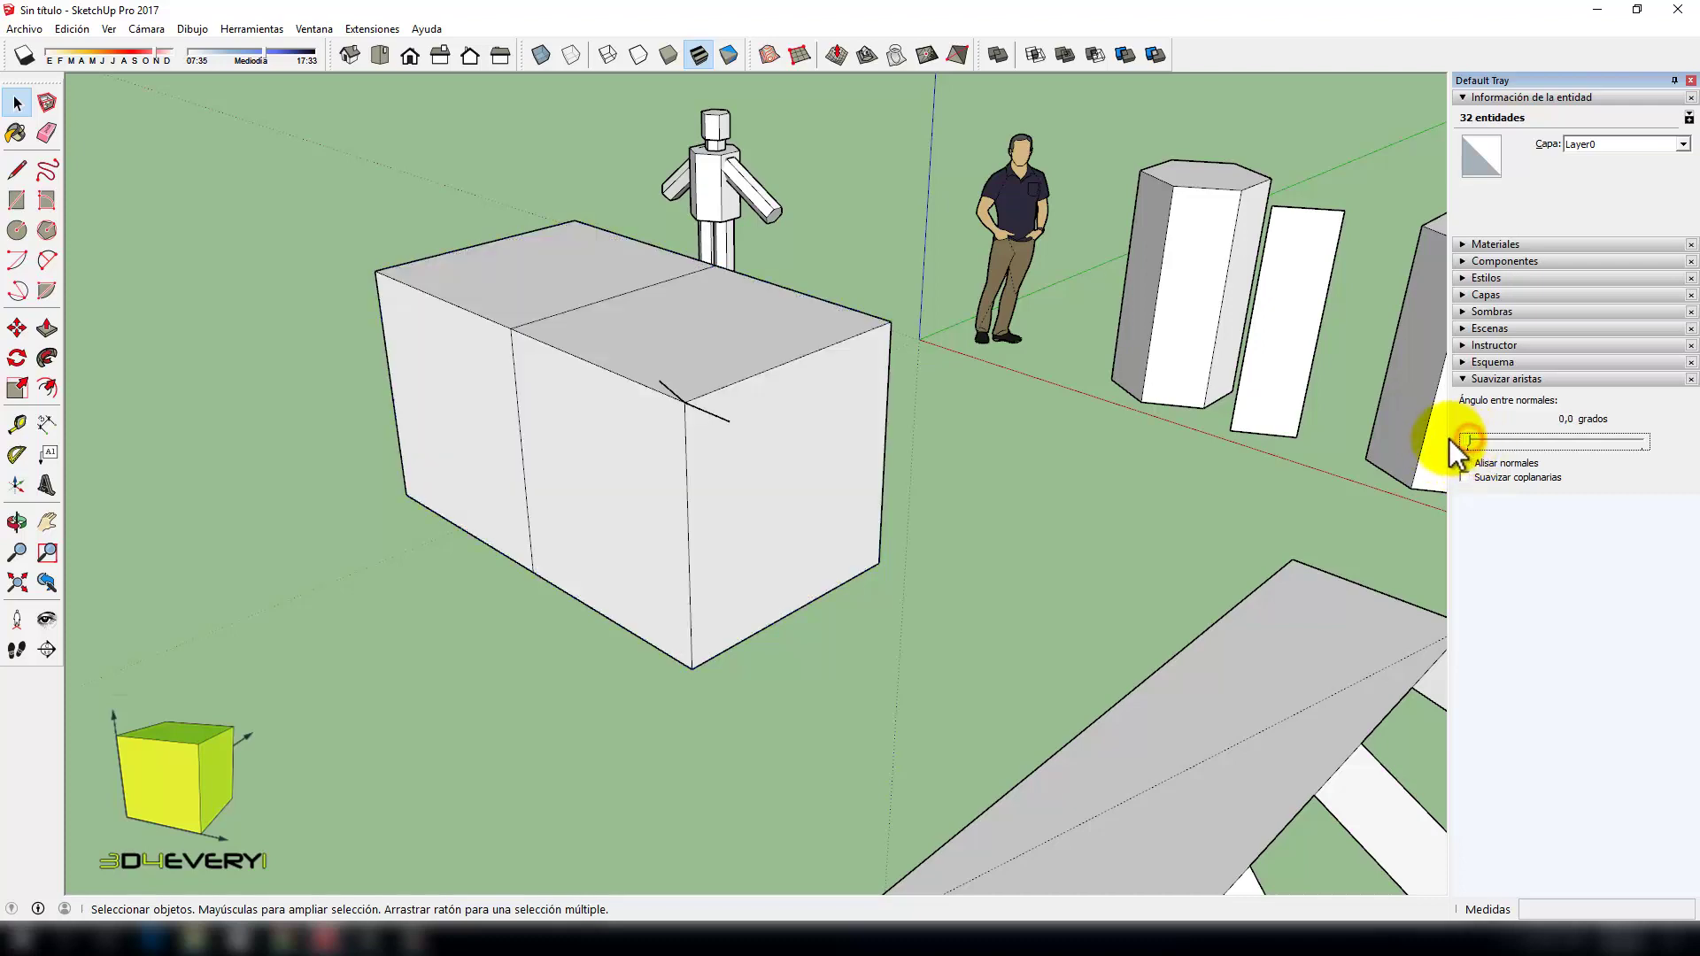
{"action": "triple_click", "coordinate": [763, 285]}
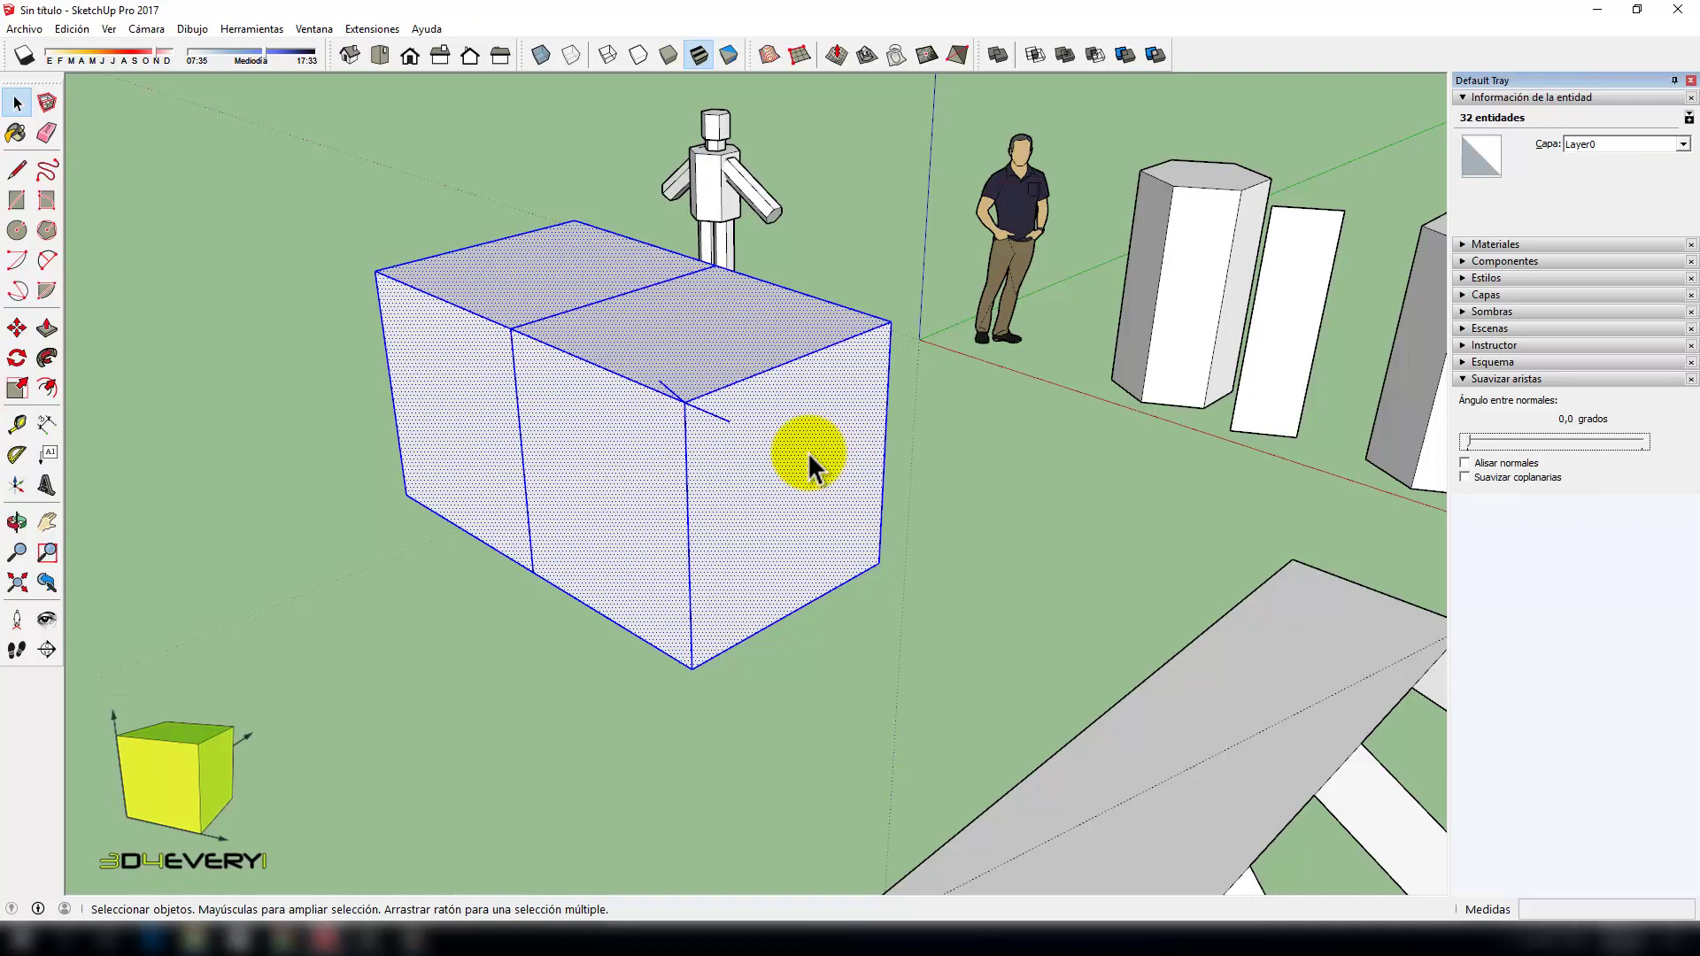
{"action": "left_click", "coordinate": [976, 423]}
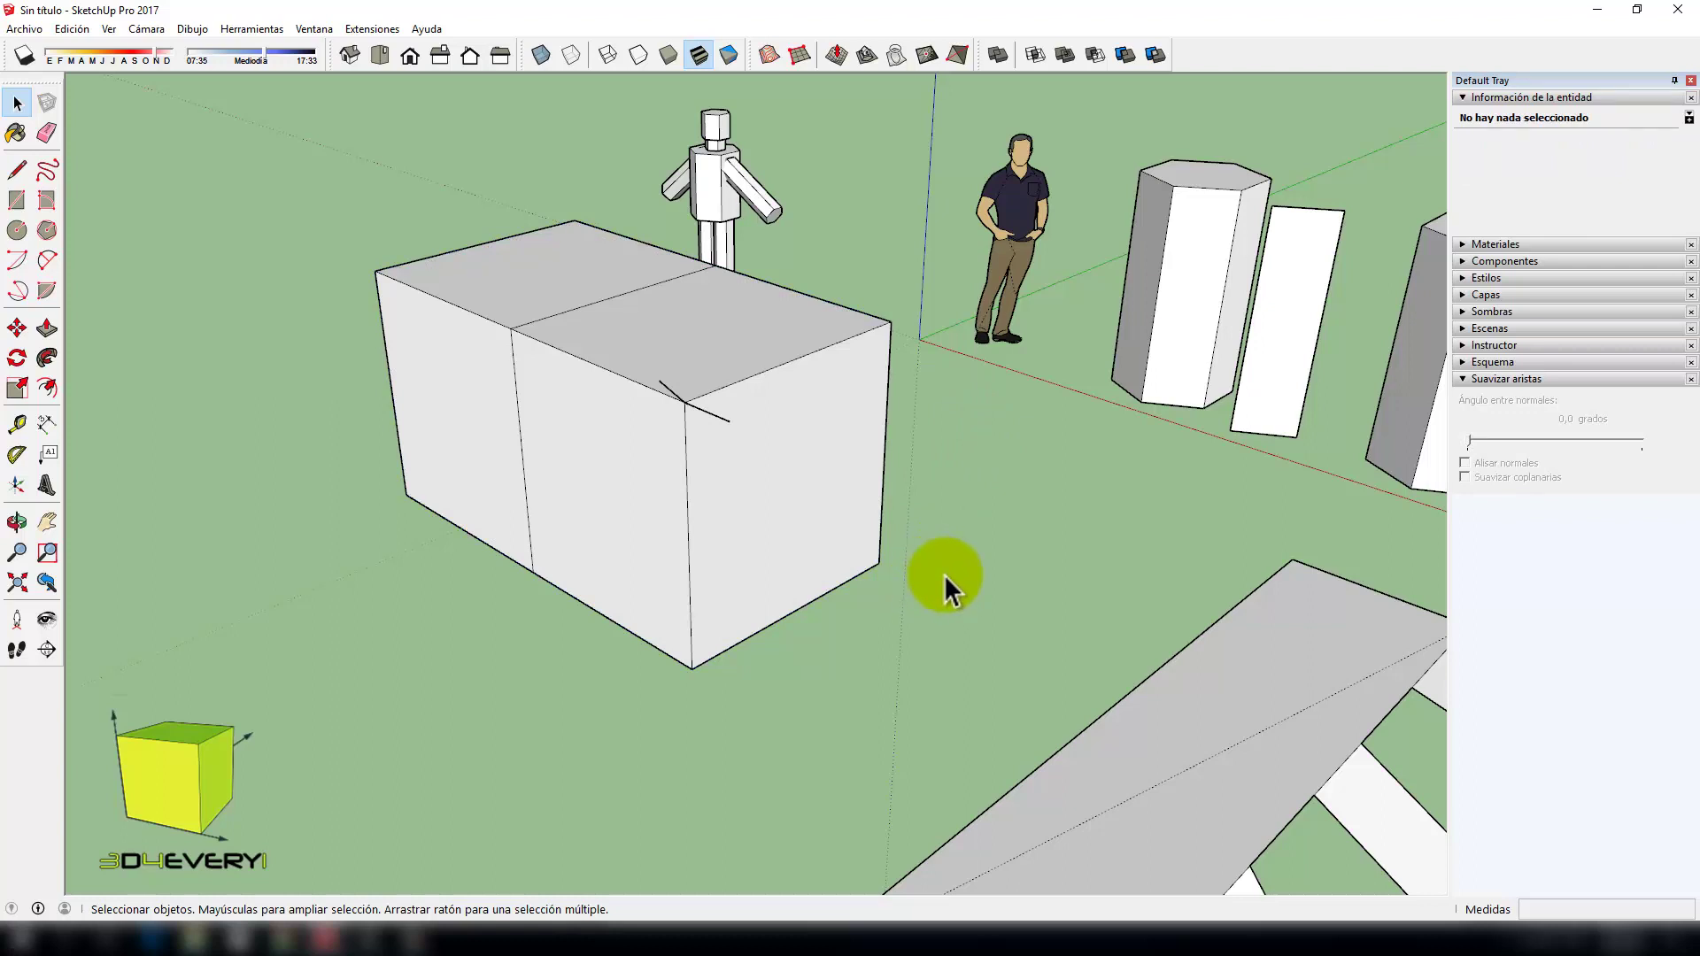
{"action": "left_click", "coordinate": [107, 29]}
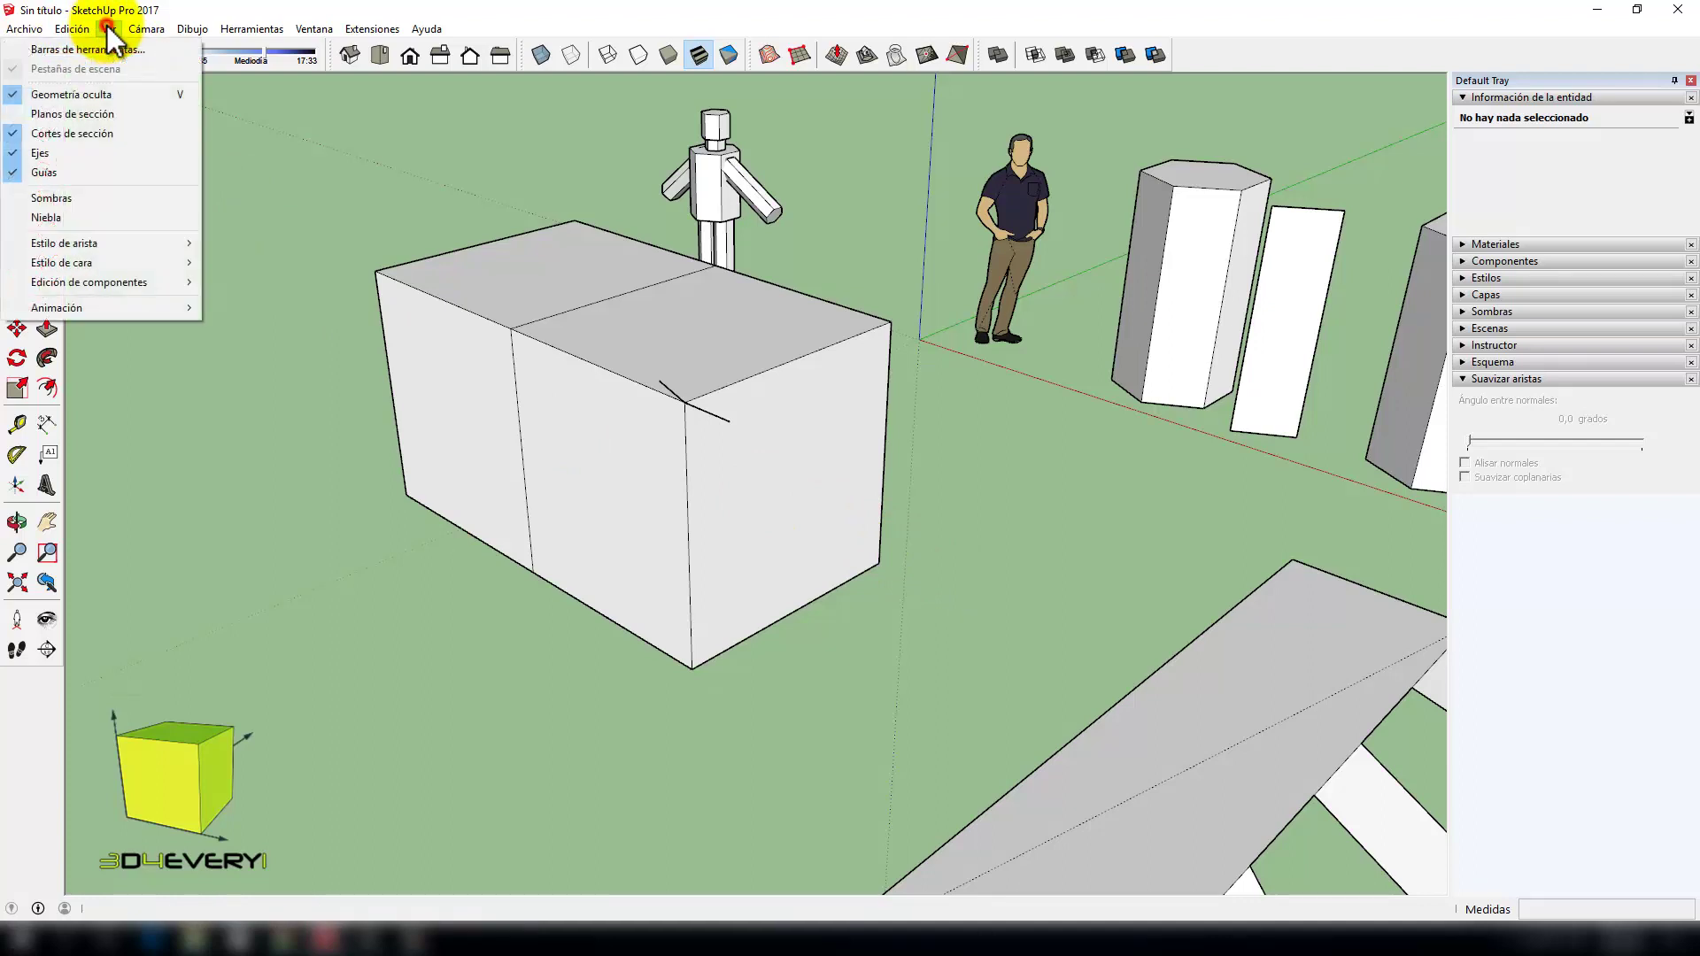
{"action": "left_click", "coordinate": [73, 96]}
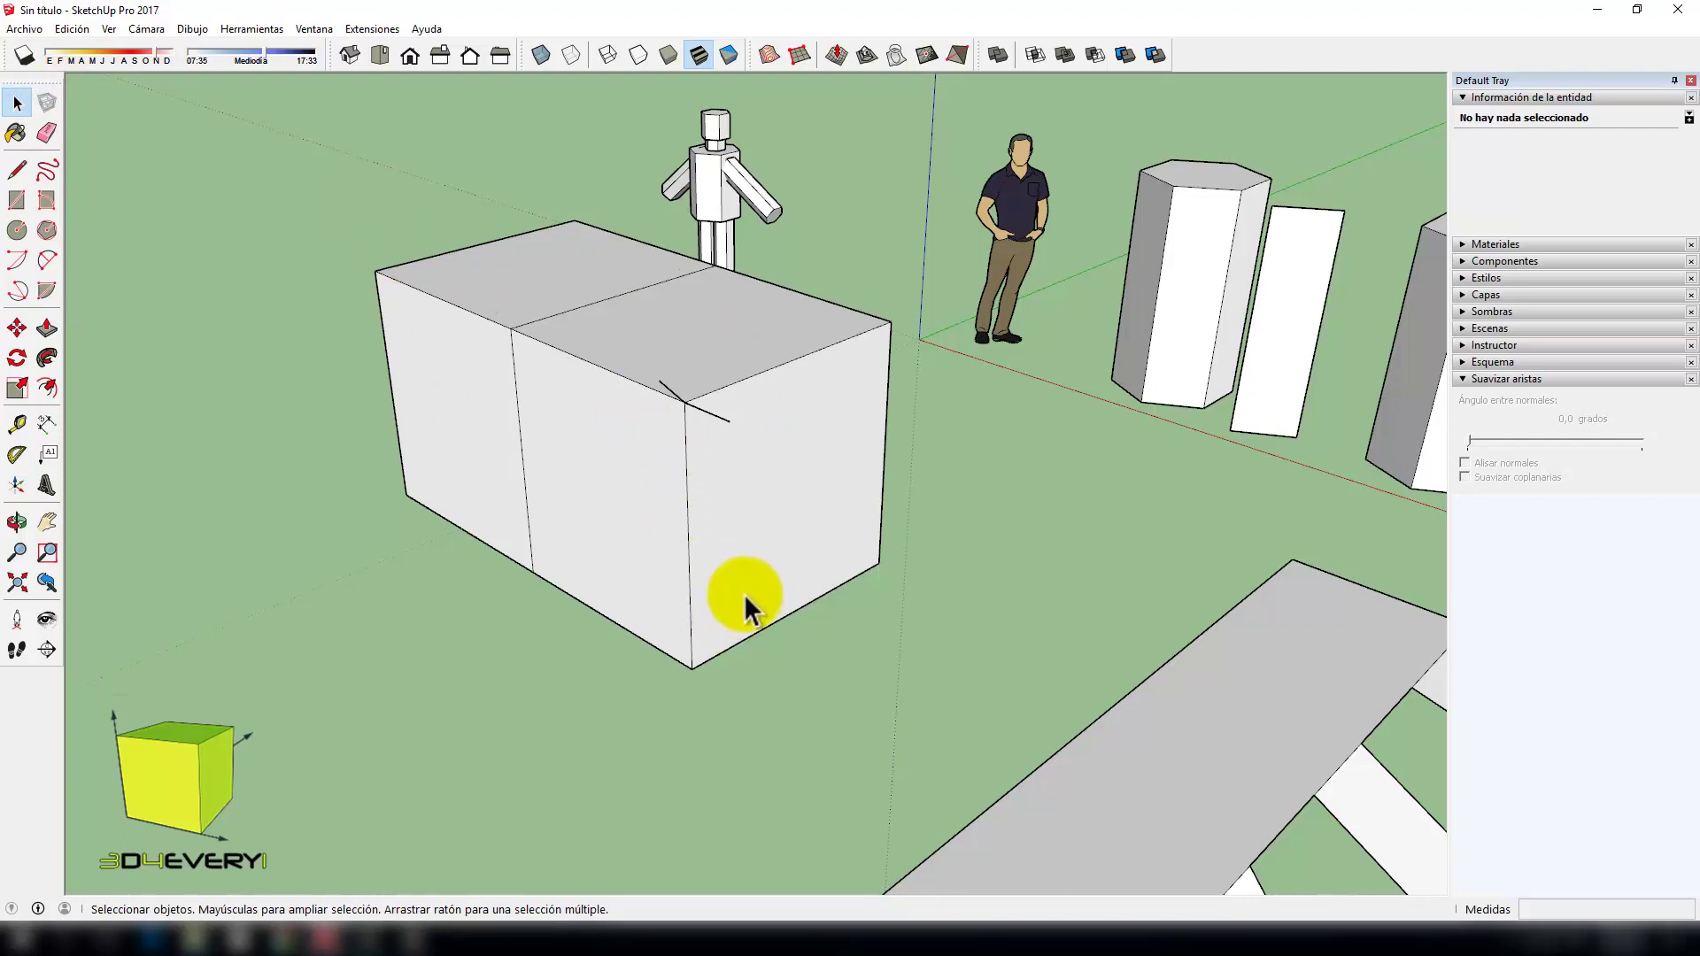
Step: Soften the whole folded surface with four strips at a 21,0 degree angle, with Alisar normales and Suavizar coplanarias enabled
{"action": "scroll", "coordinate": [639, 529], "scroll_direction": "down", "scroll_amount": 3}
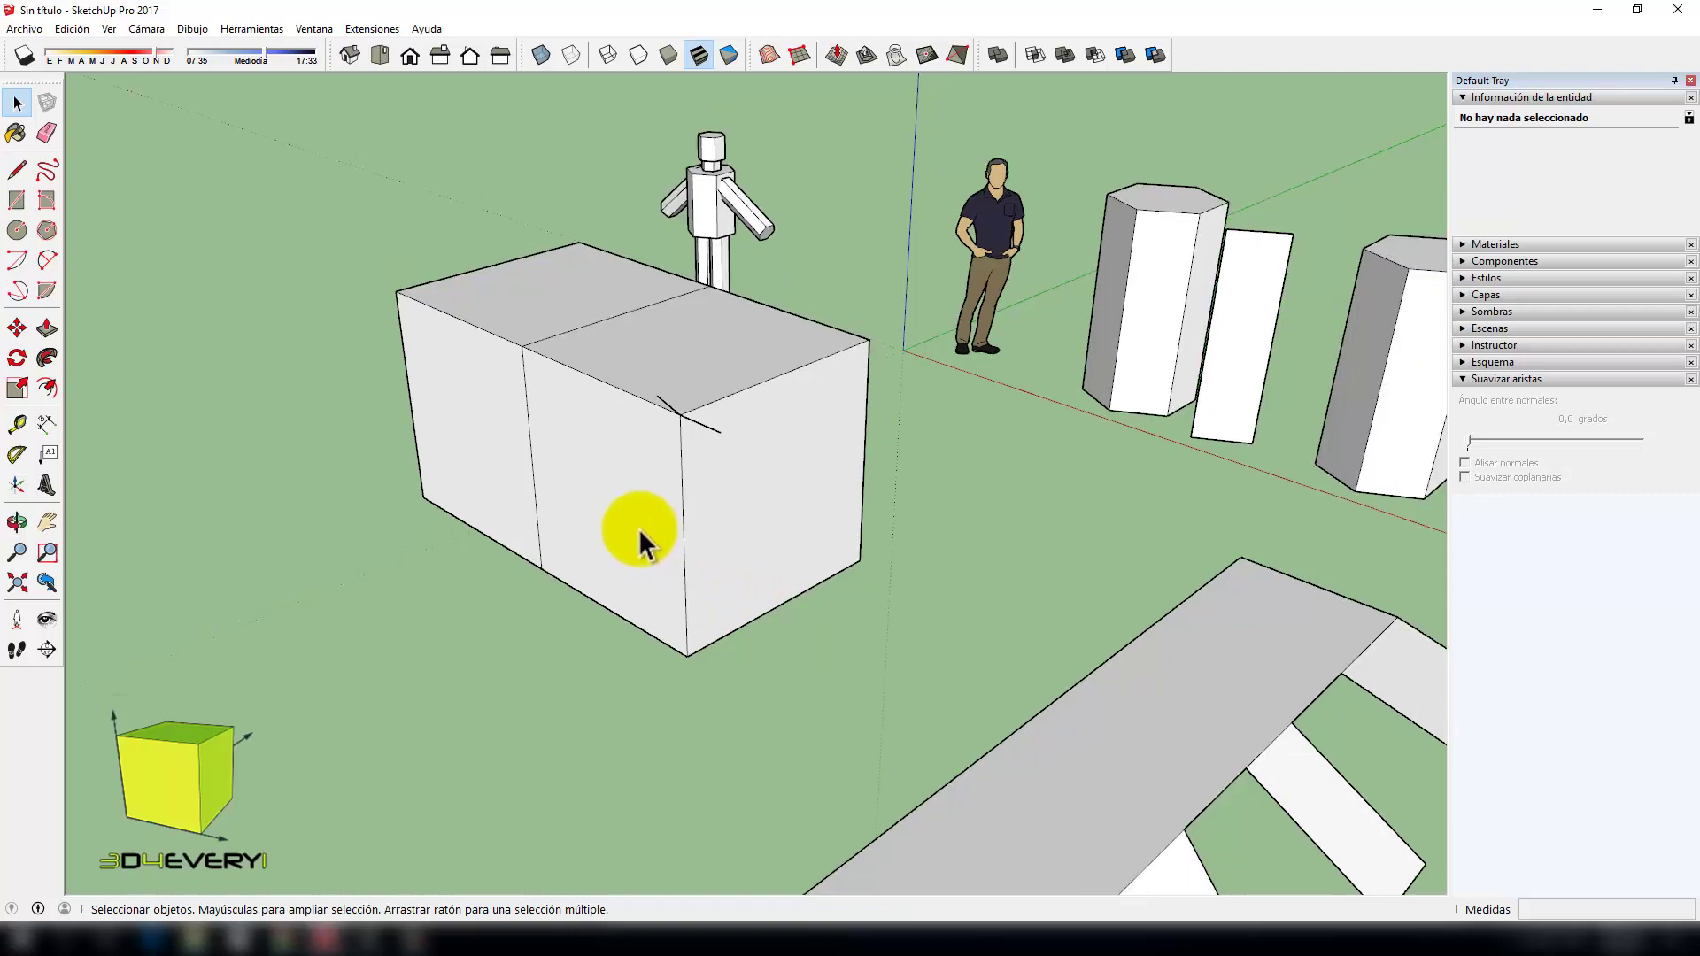
{"action": "middle_click_drag", "start_coordinate": [883, 529], "coordinate": [833, 444], "text": "shift"}
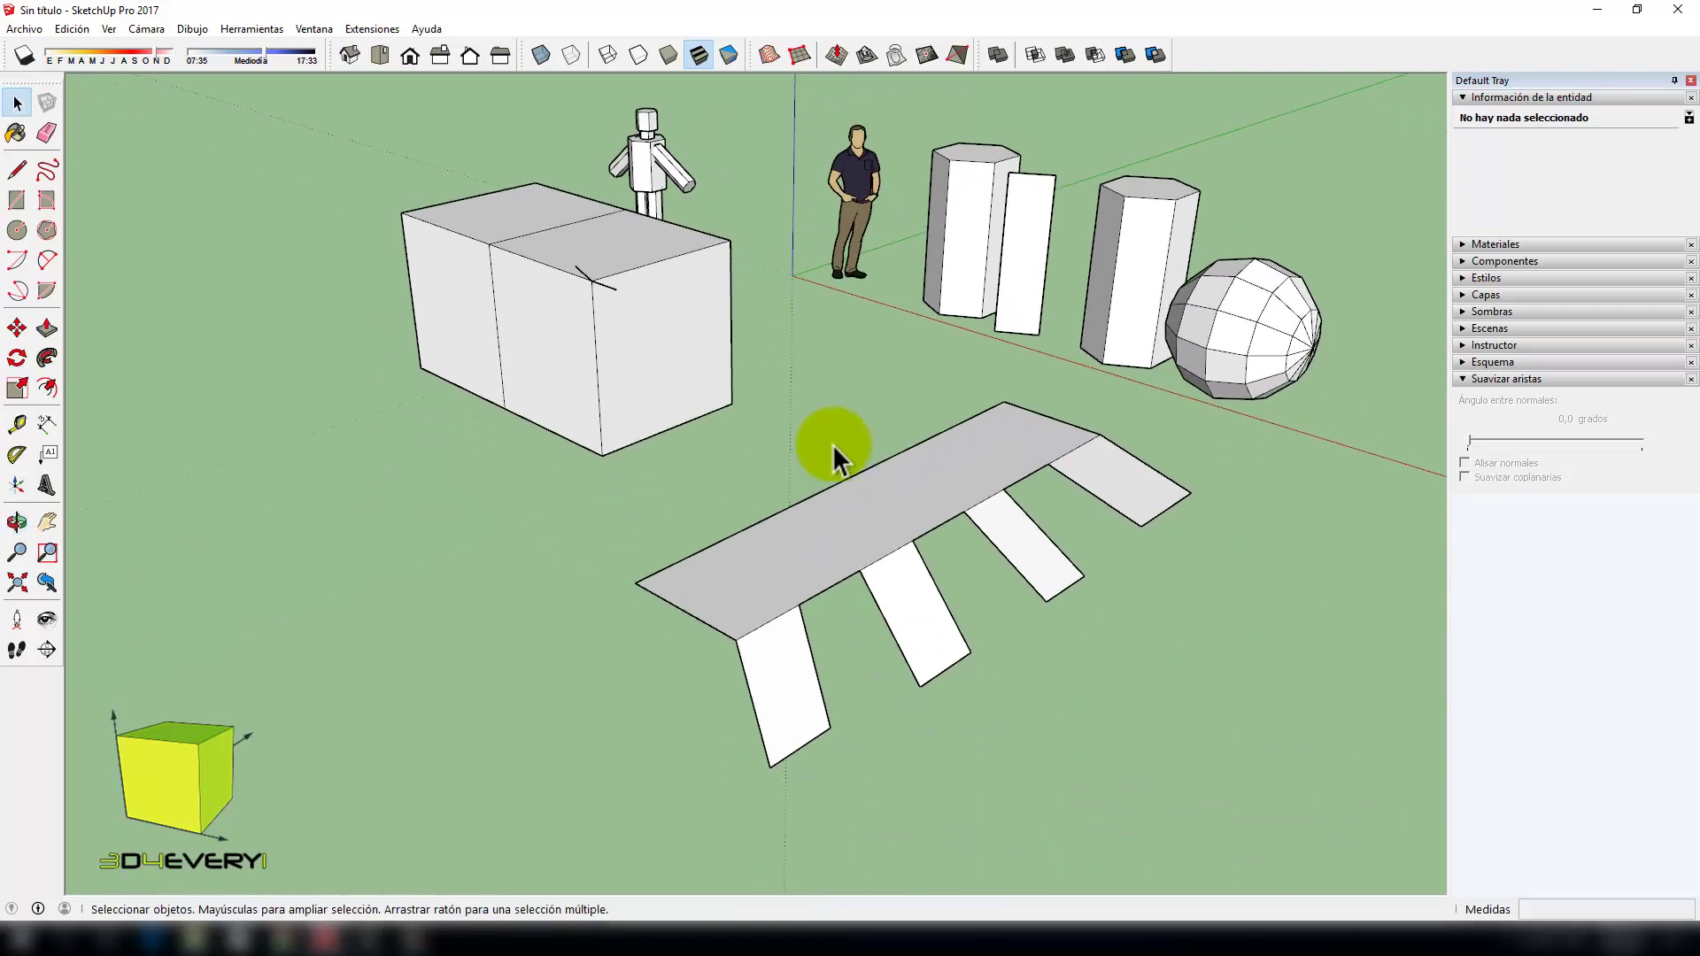
{"action": "middle_click_drag", "start_coordinate": [947, 566], "coordinate": [1028, 447]}
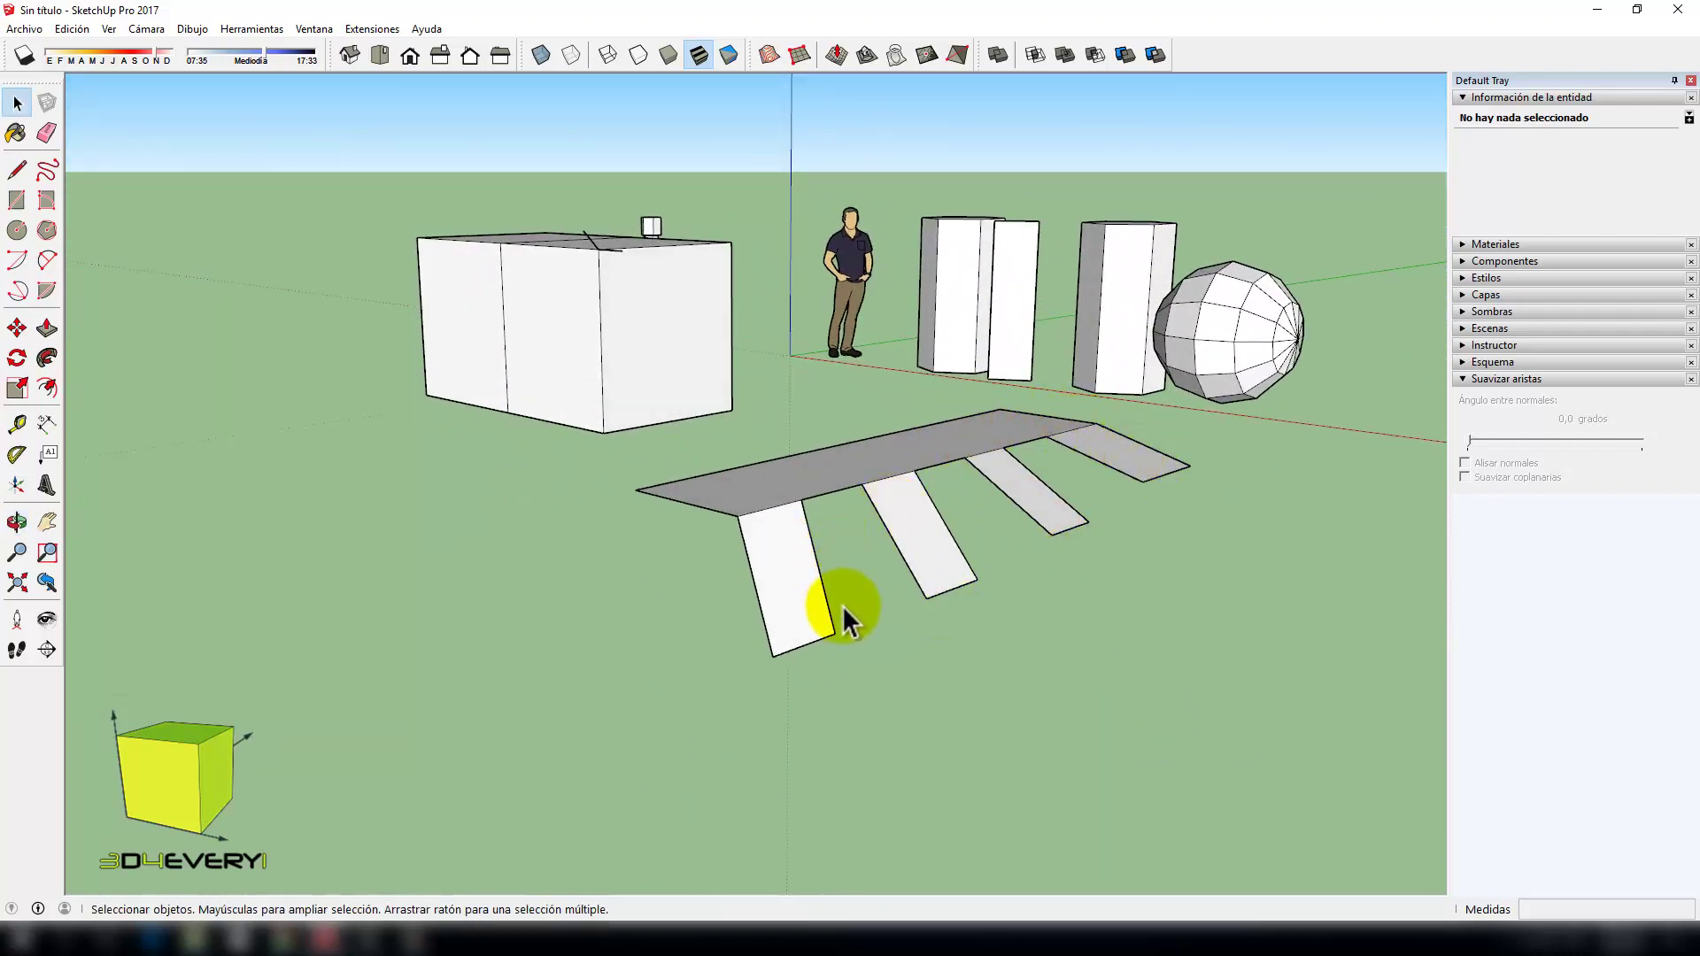
{"action": "middle_click_drag", "start_coordinate": [842, 605], "coordinate": [928, 554]}
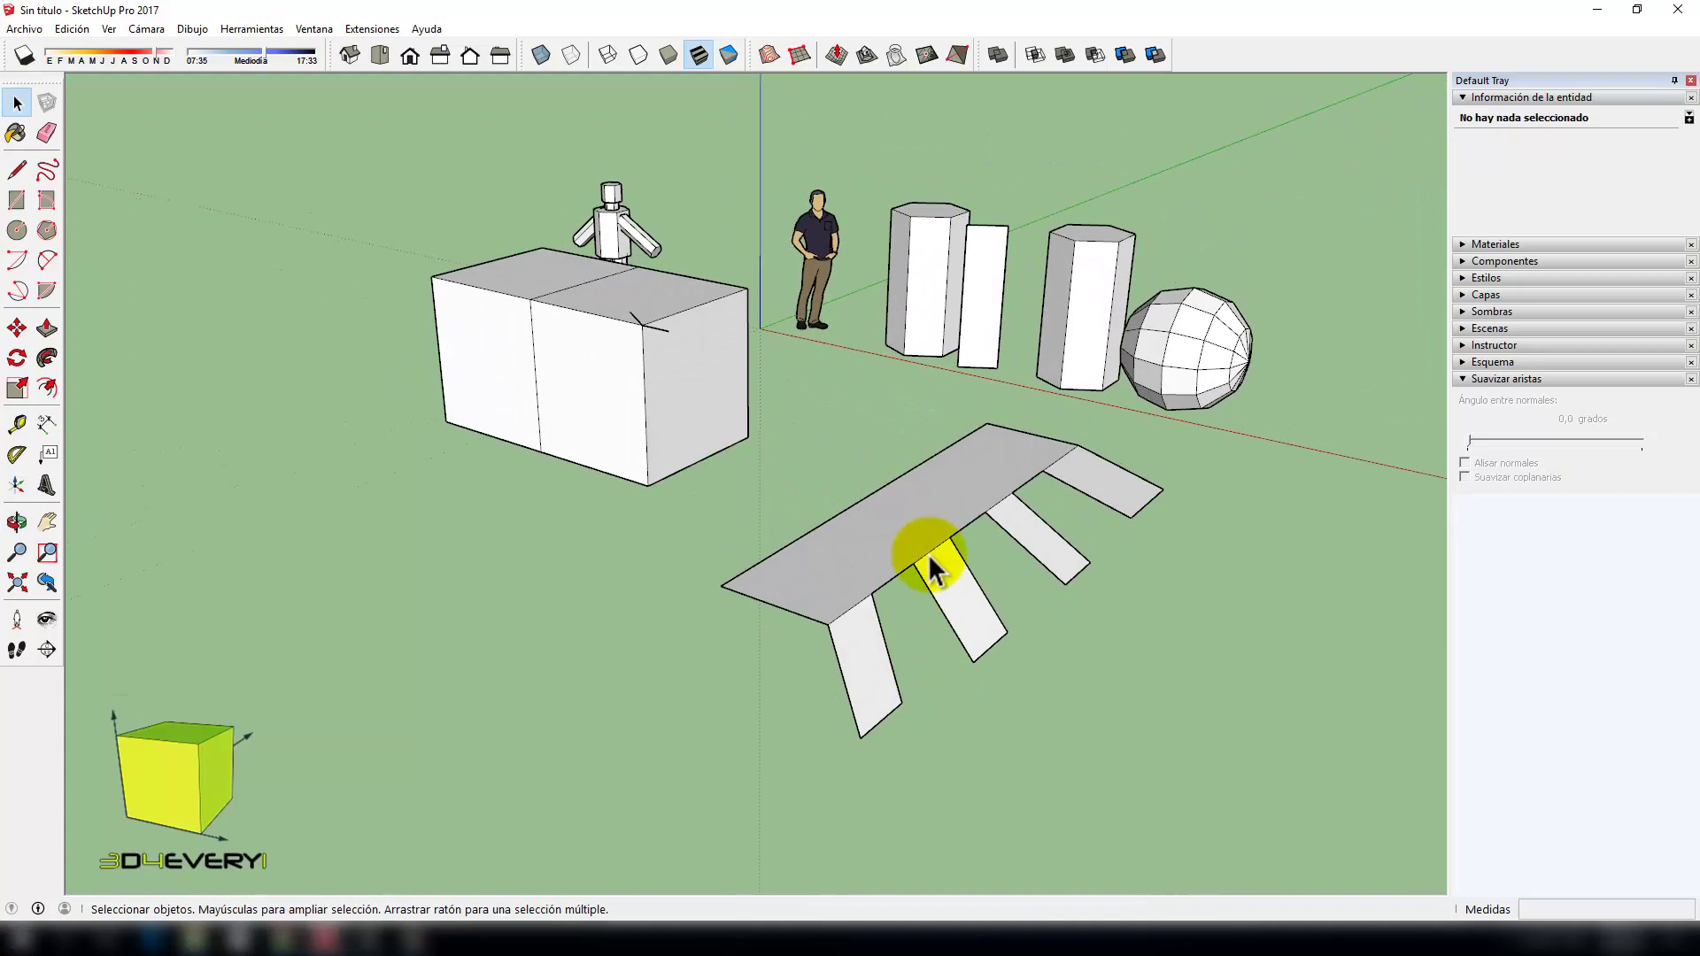
{"action": "triple_click", "coordinate": [1008, 437]}
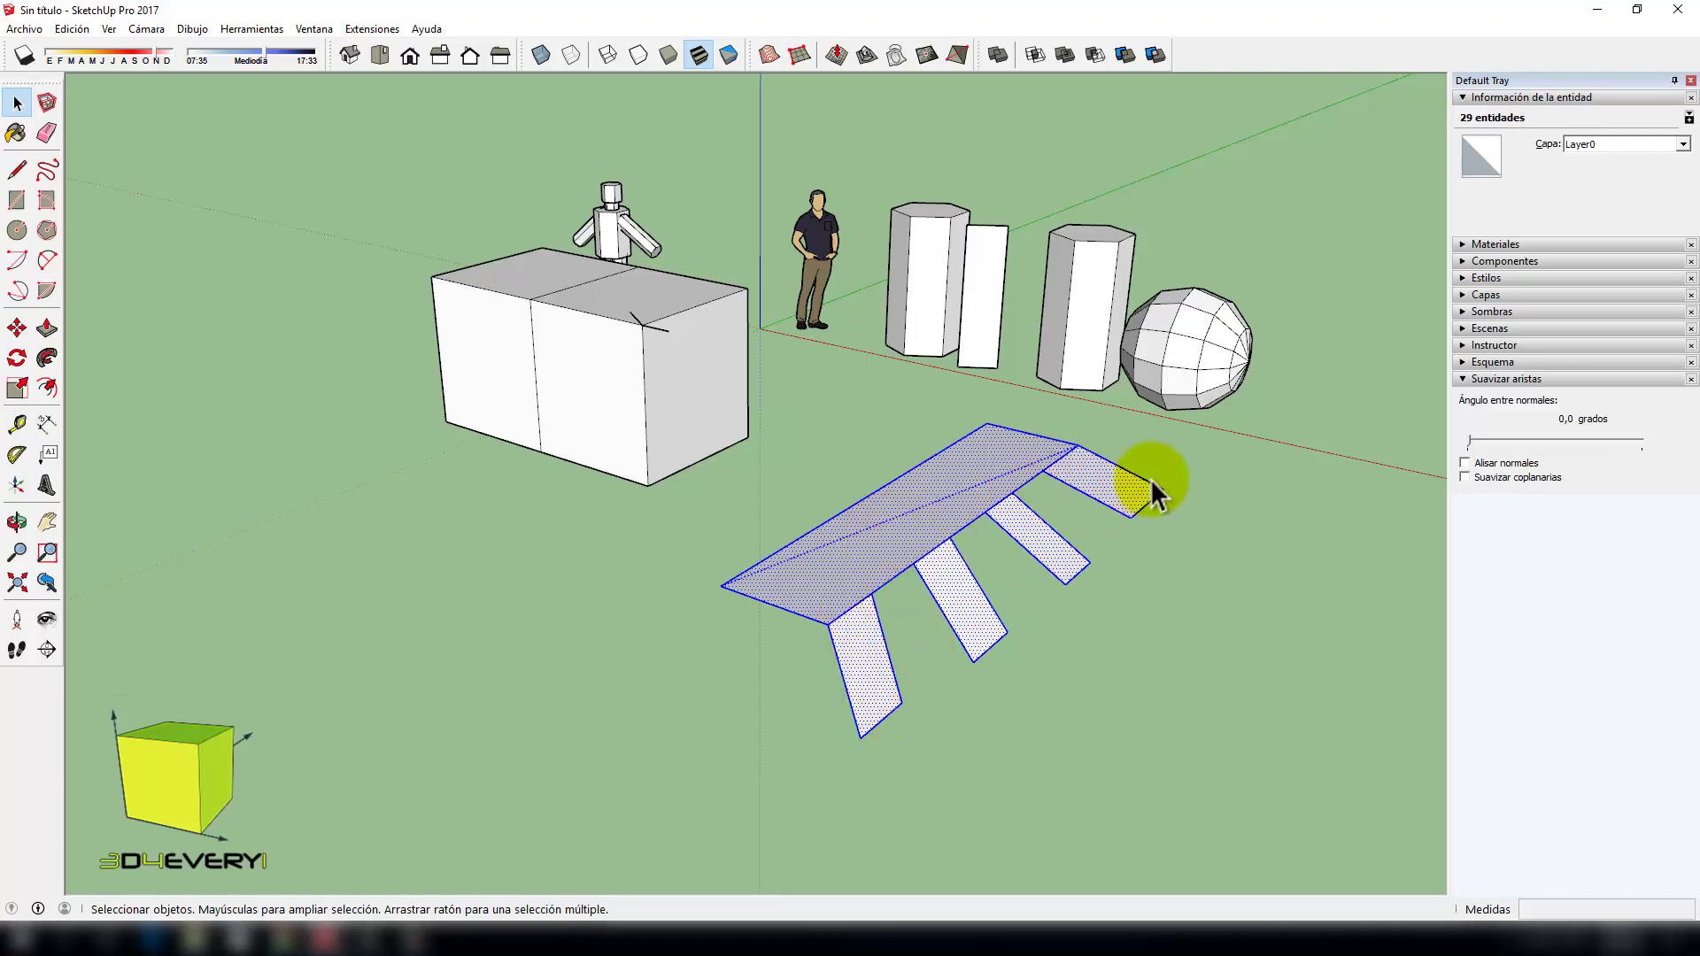
{"action": "left_click", "coordinate": [1465, 464]}
{"action": "left_click", "coordinate": [1465, 477]}
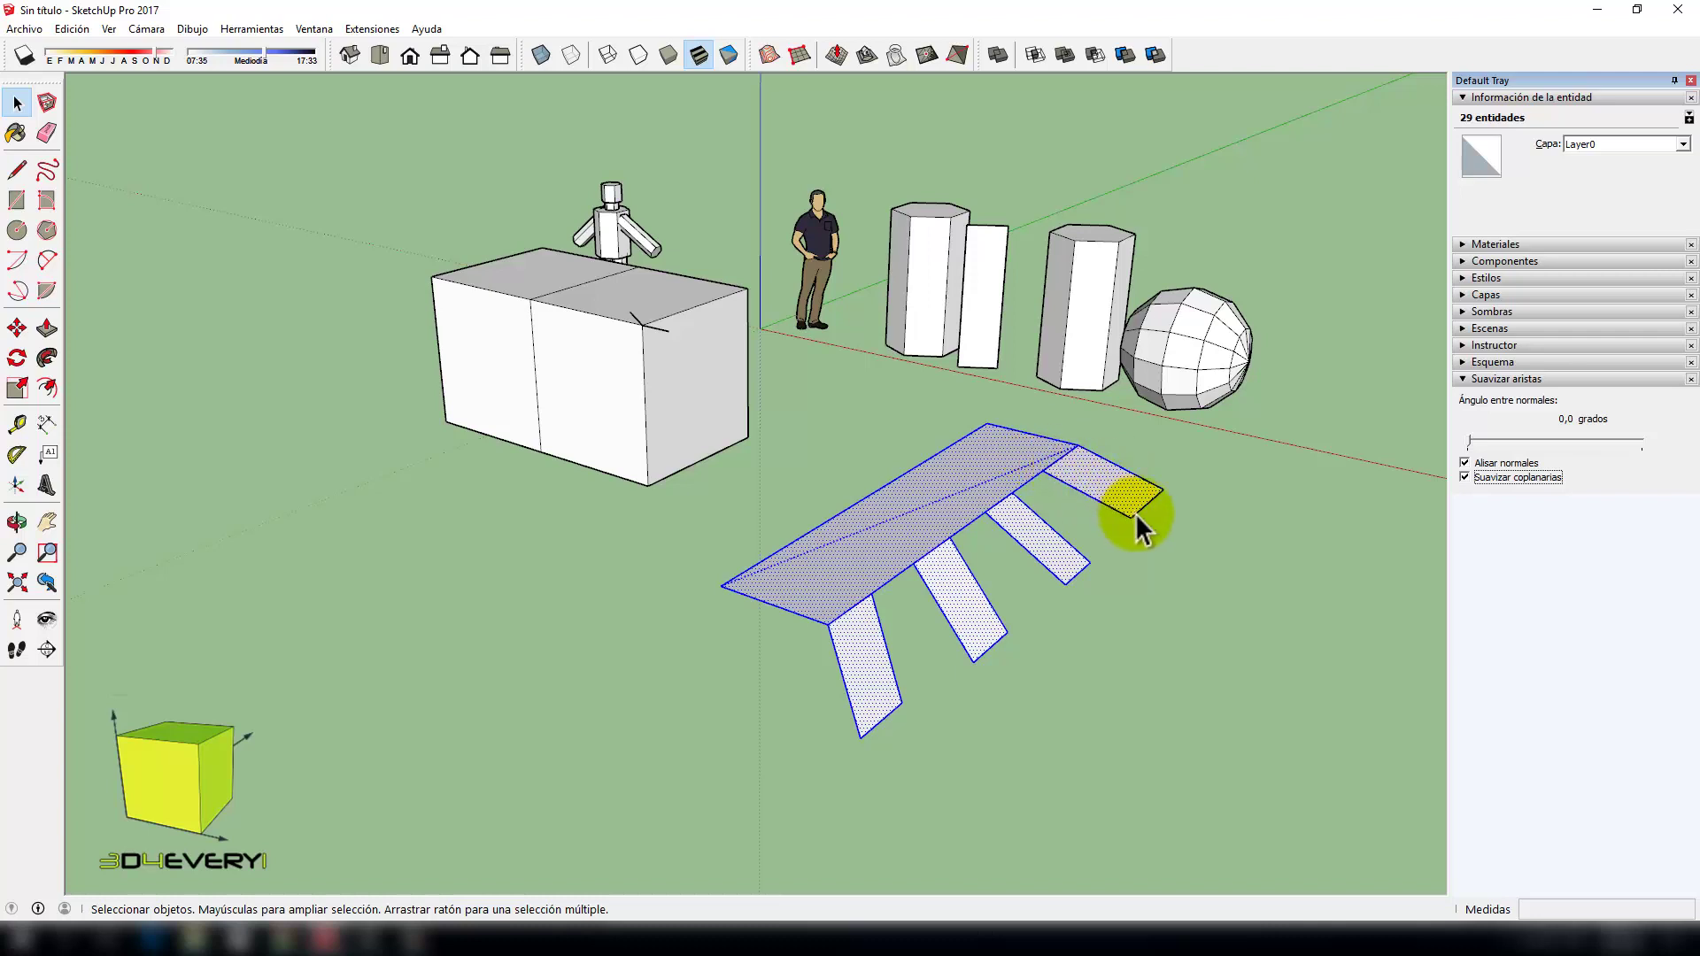
{"action": "left_click_drag", "start_coordinate": [1470, 442], "coordinate": [1491, 442]}
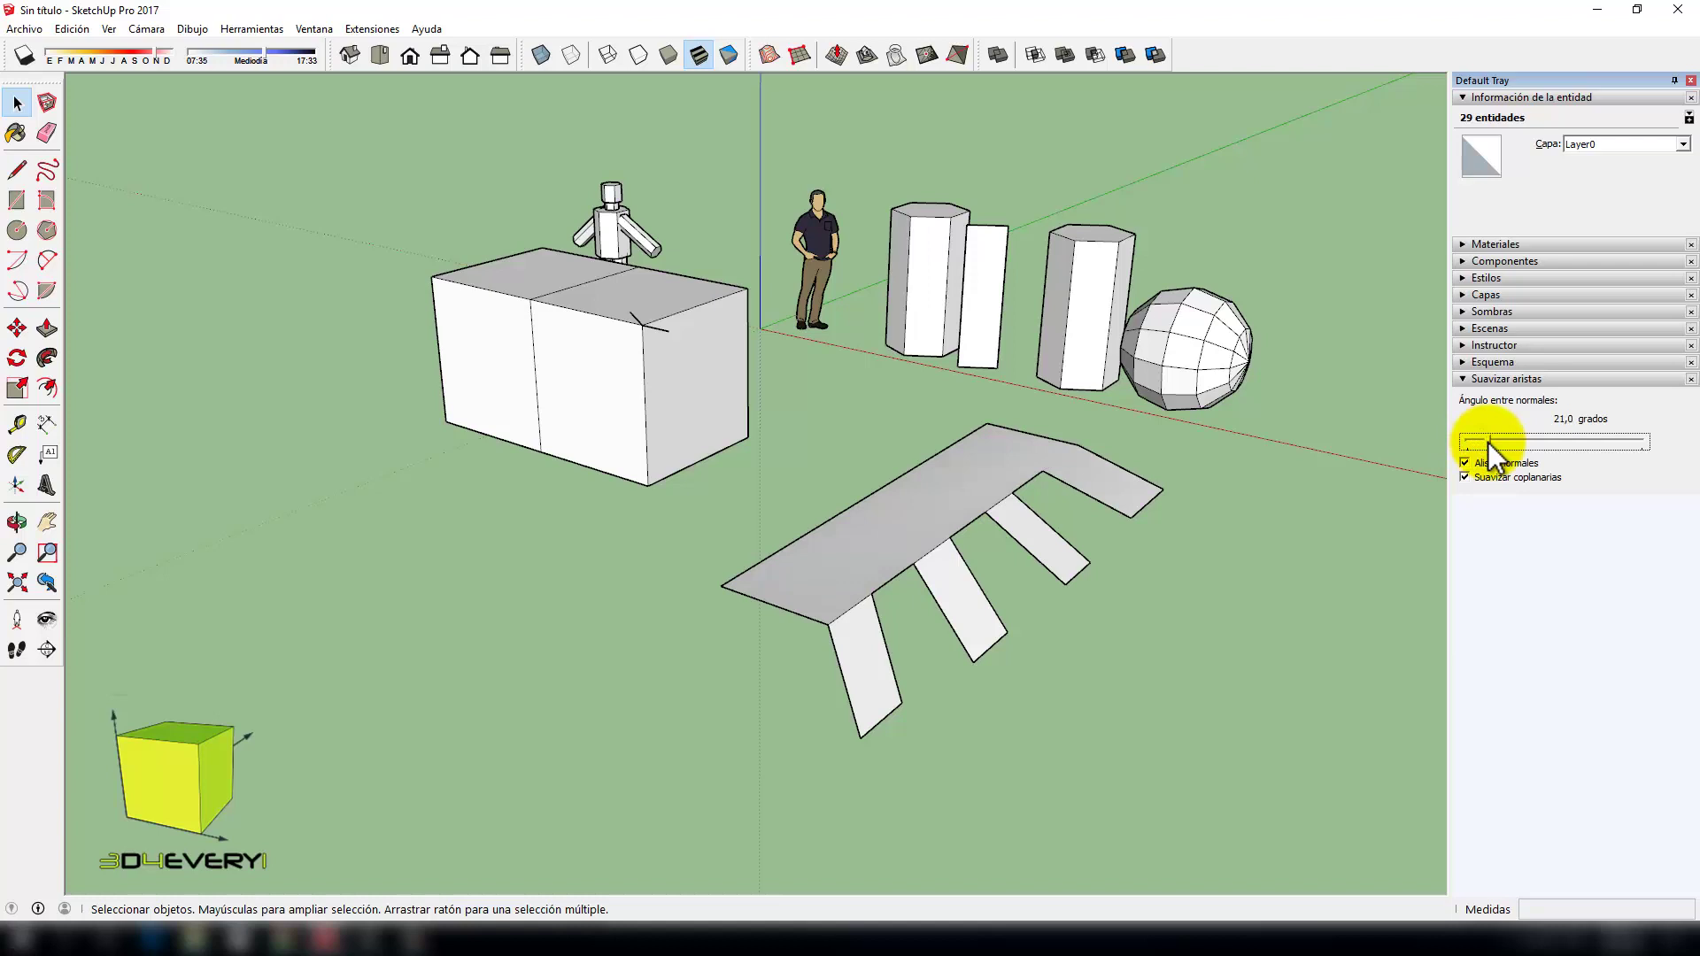
Step: Select the entire folded shape, and then only the continuous surface joining its top face with the farthest strip
{"action": "double_click", "coordinate": [1017, 459]}
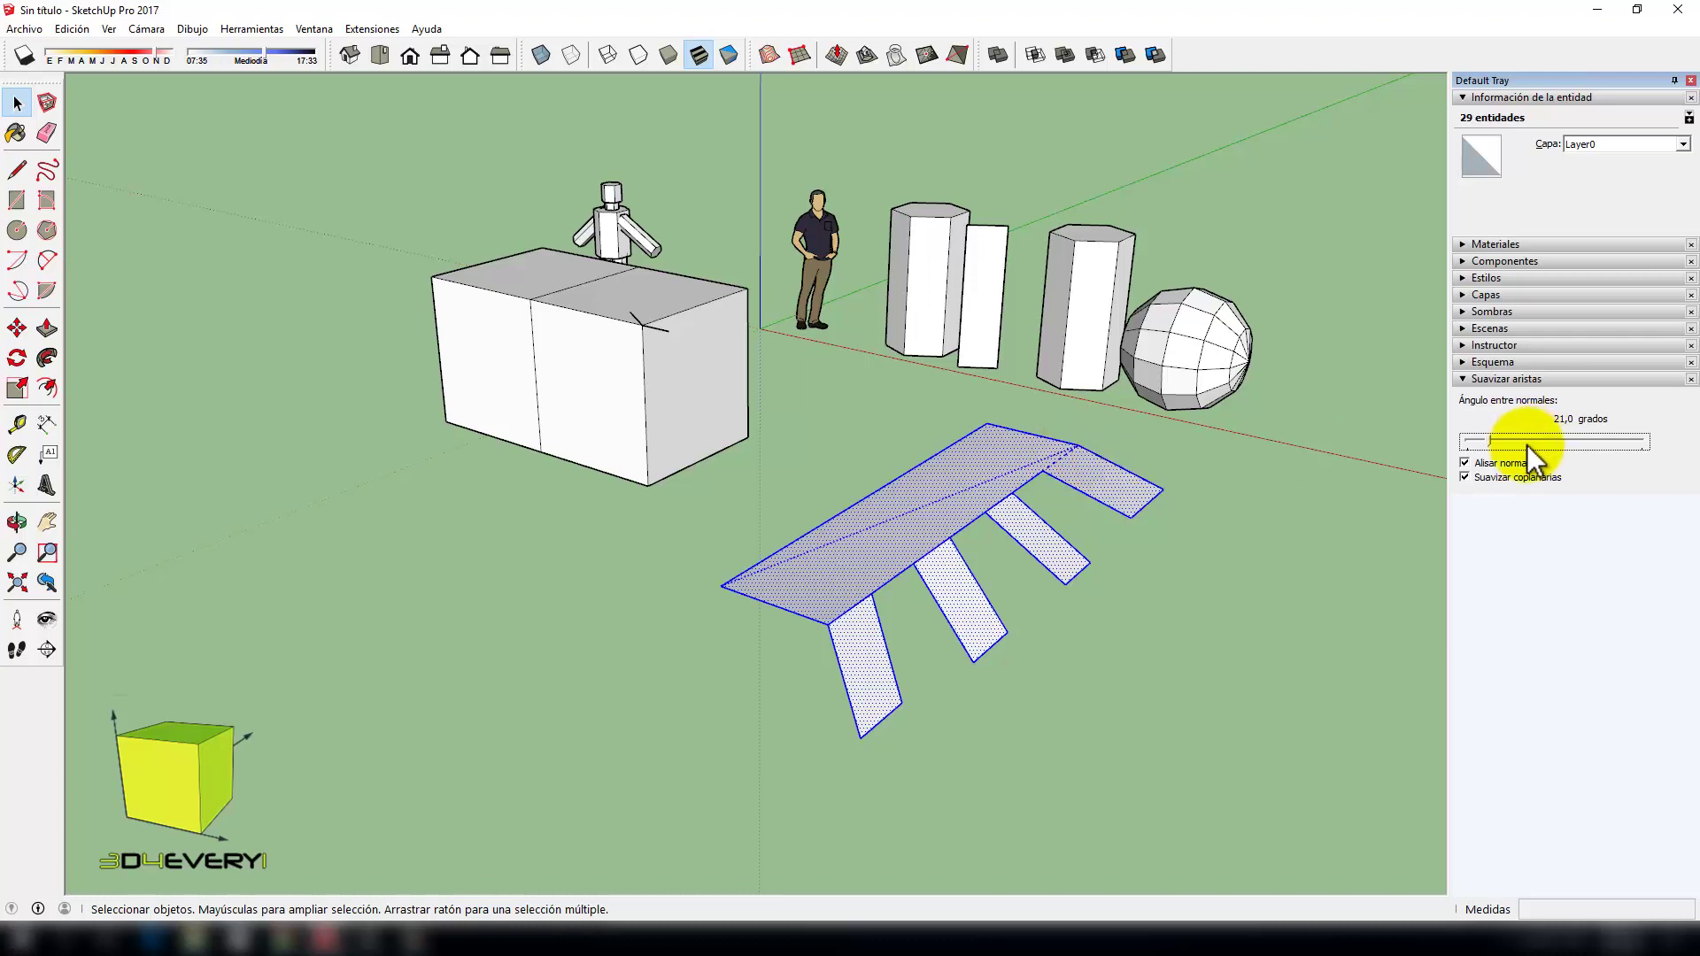
{"action": "left_click", "coordinate": [1309, 496]}
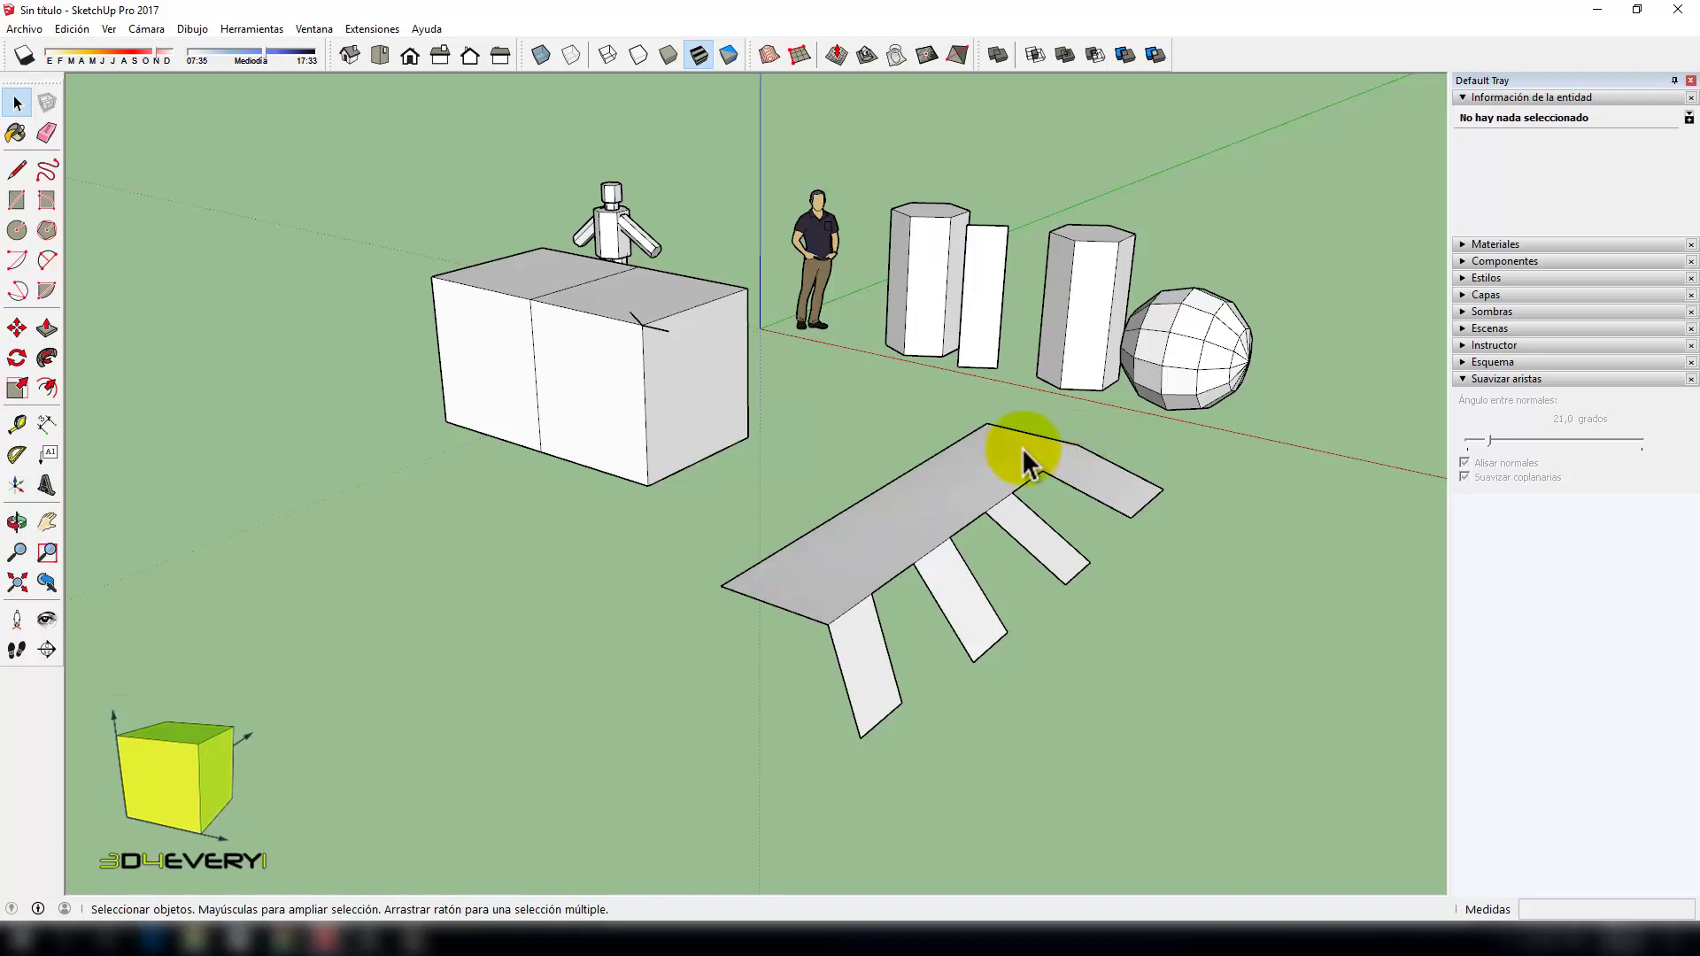
{"action": "left_click", "coordinate": [1105, 482]}
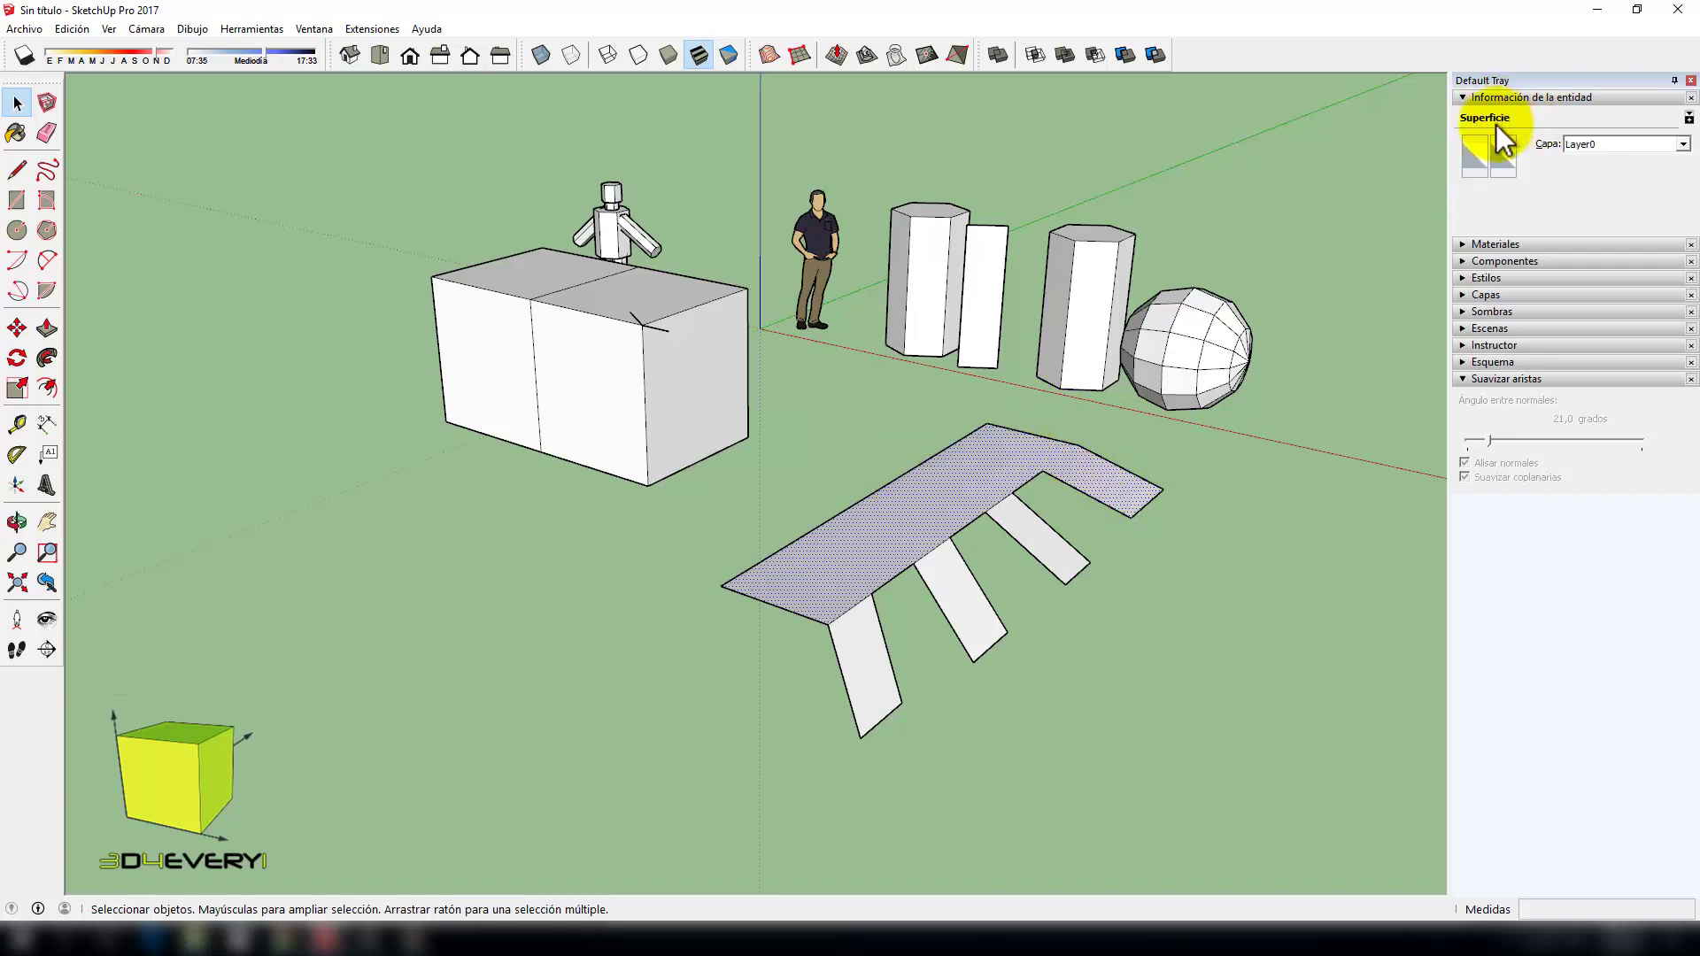
{"action": "left_click", "coordinate": [1309, 493]}
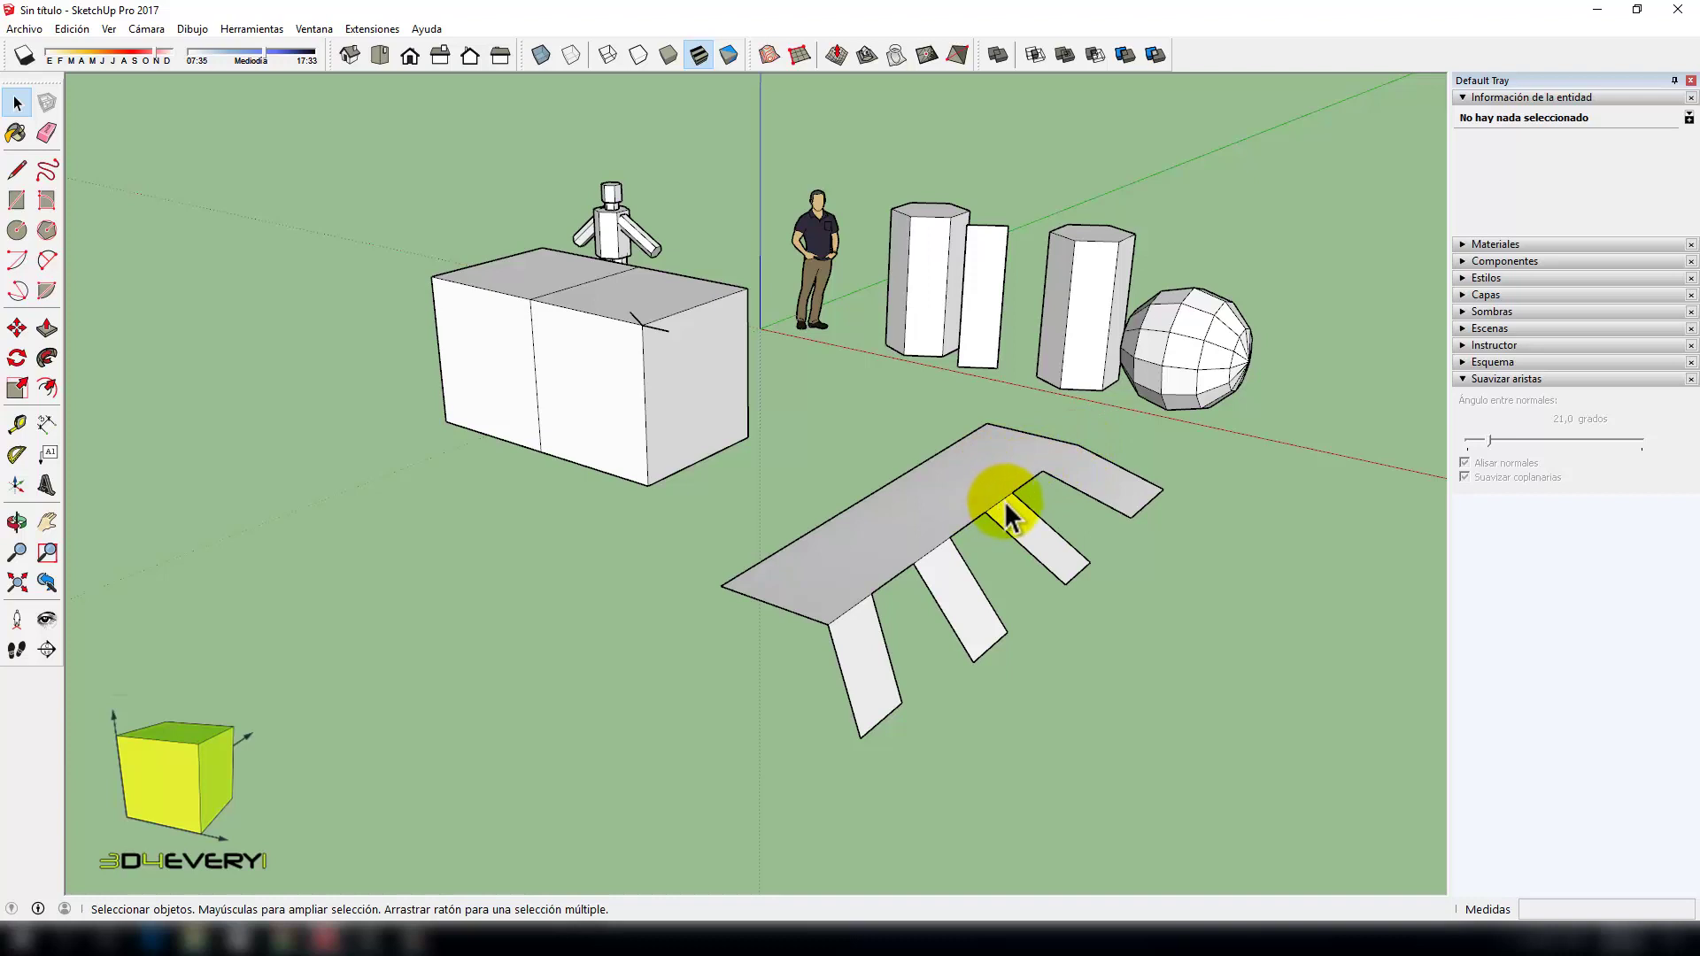
Step: Raise the folded shape's softening angle through 35,6 and 65,8 to 70,4 degrees and select its continuous surface
{"action": "triple_click", "coordinate": [1033, 460]}
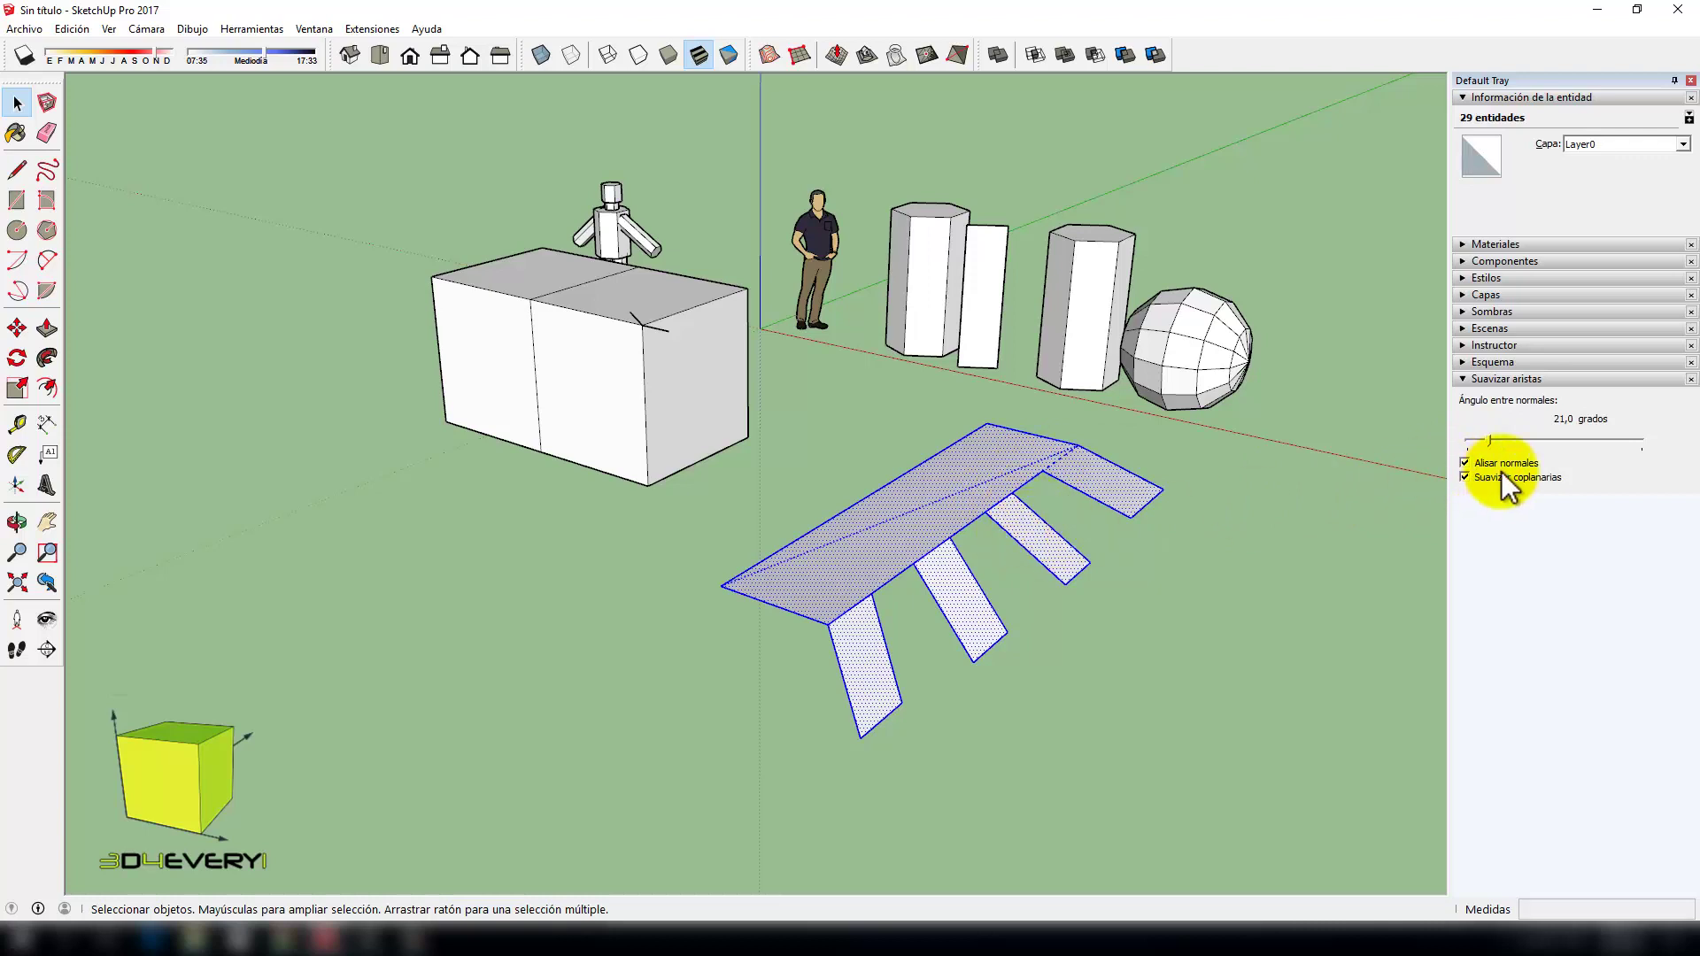
{"action": "left_click_drag", "start_coordinate": [1491, 440], "coordinate": [1506, 448]}
{"action": "left_click", "coordinate": [1013, 498]}
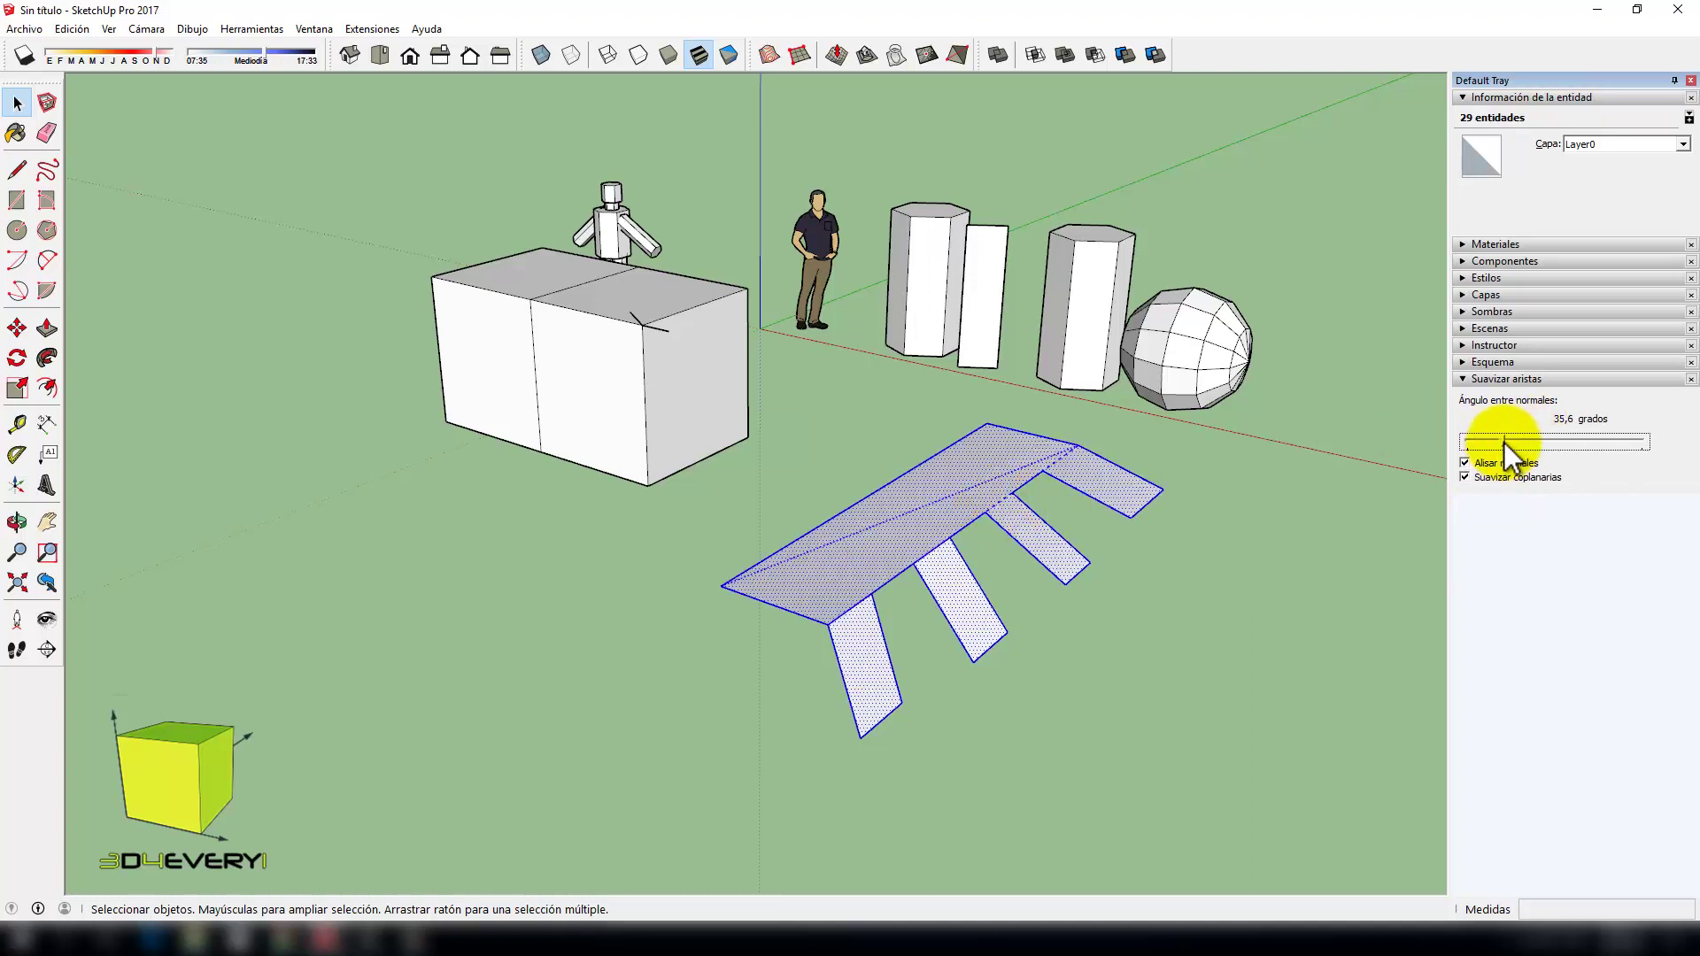
{"action": "left_click_drag", "start_coordinate": [1504, 443], "coordinate": [1521, 449]}
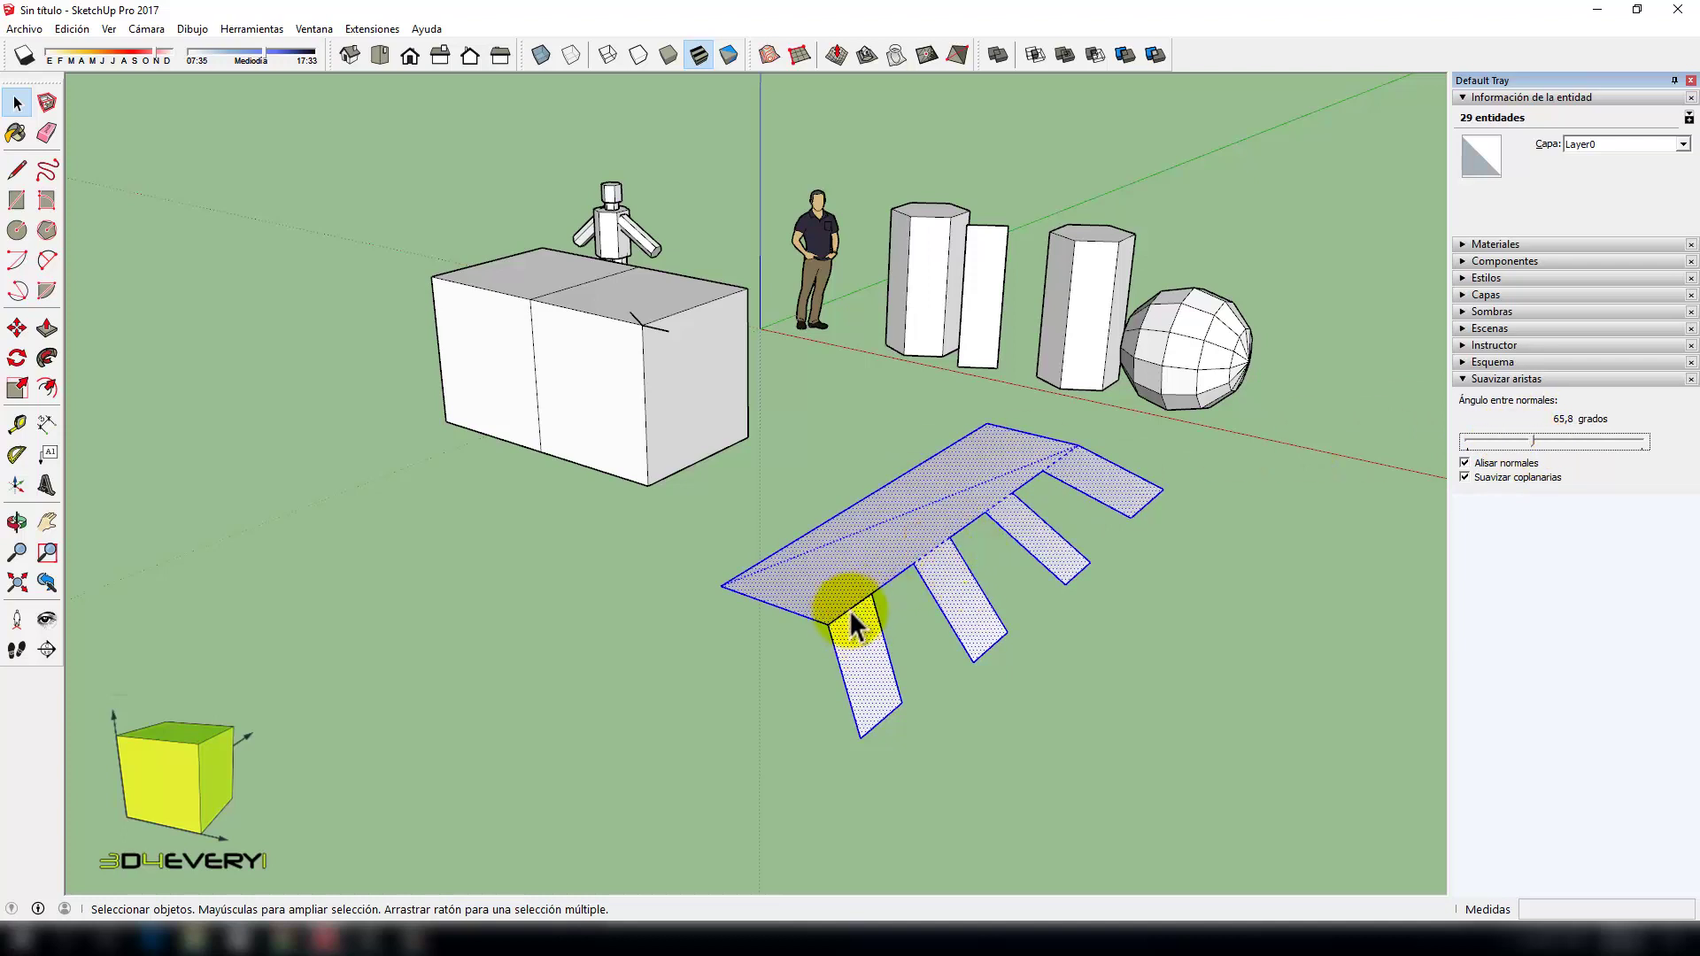
{"action": "left_click_drag", "start_coordinate": [1528, 443], "coordinate": [1535, 448]}
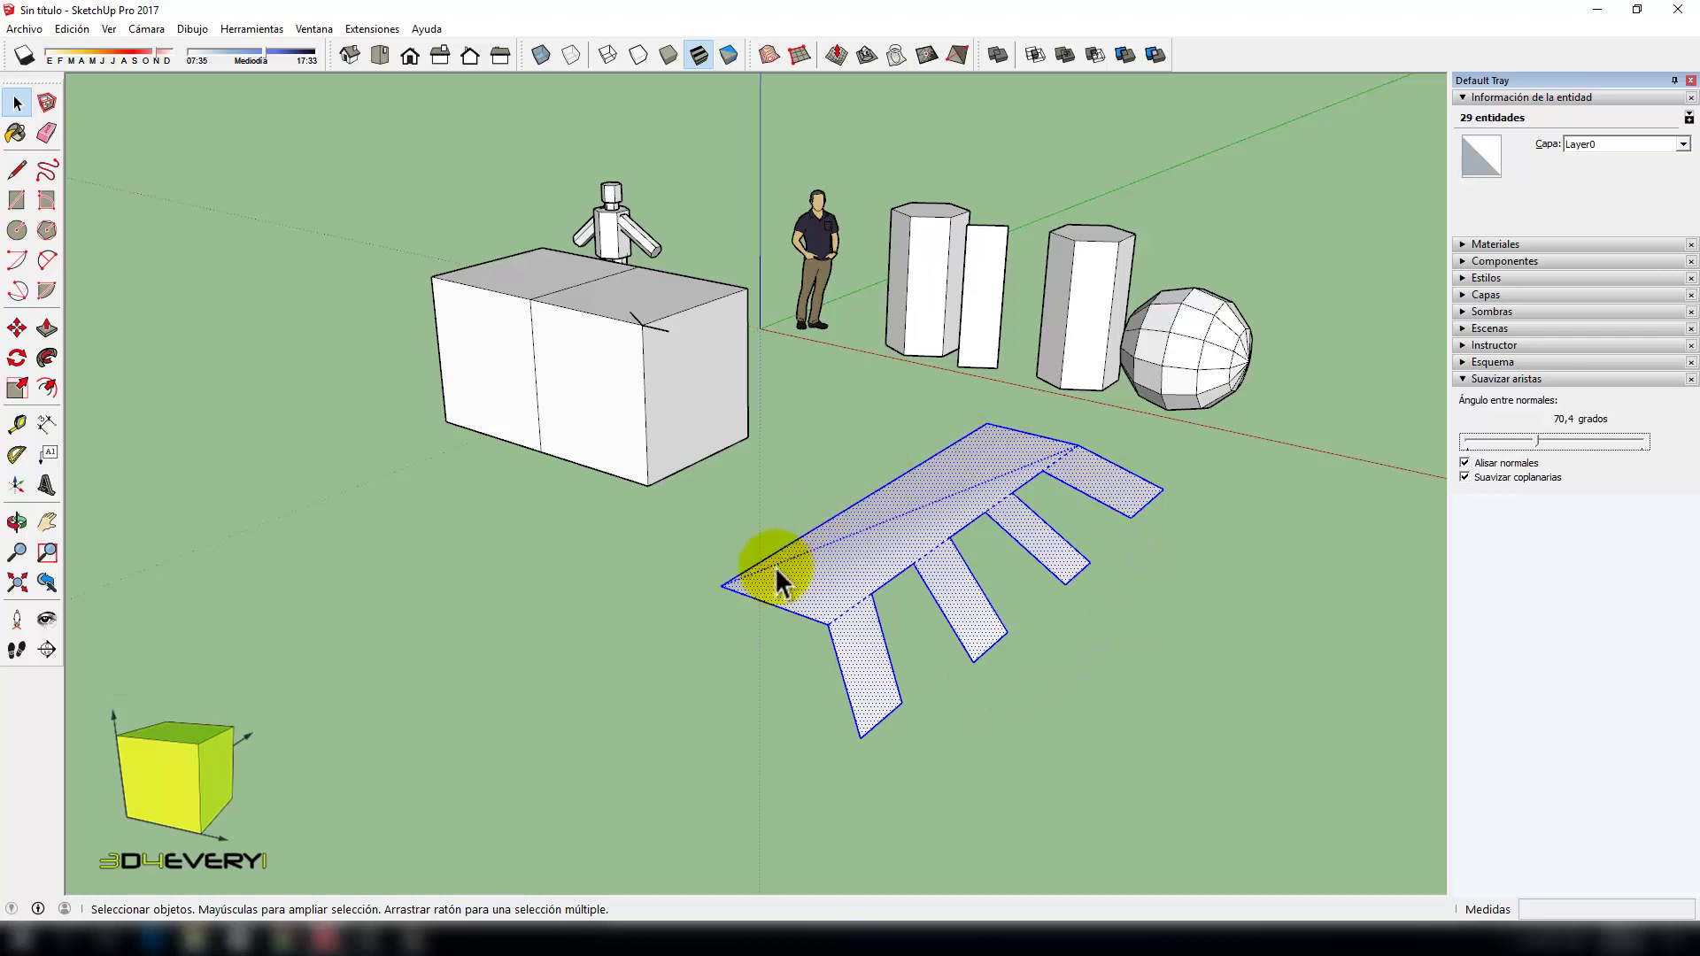
{"action": "left_click", "coordinate": [1272, 571]}
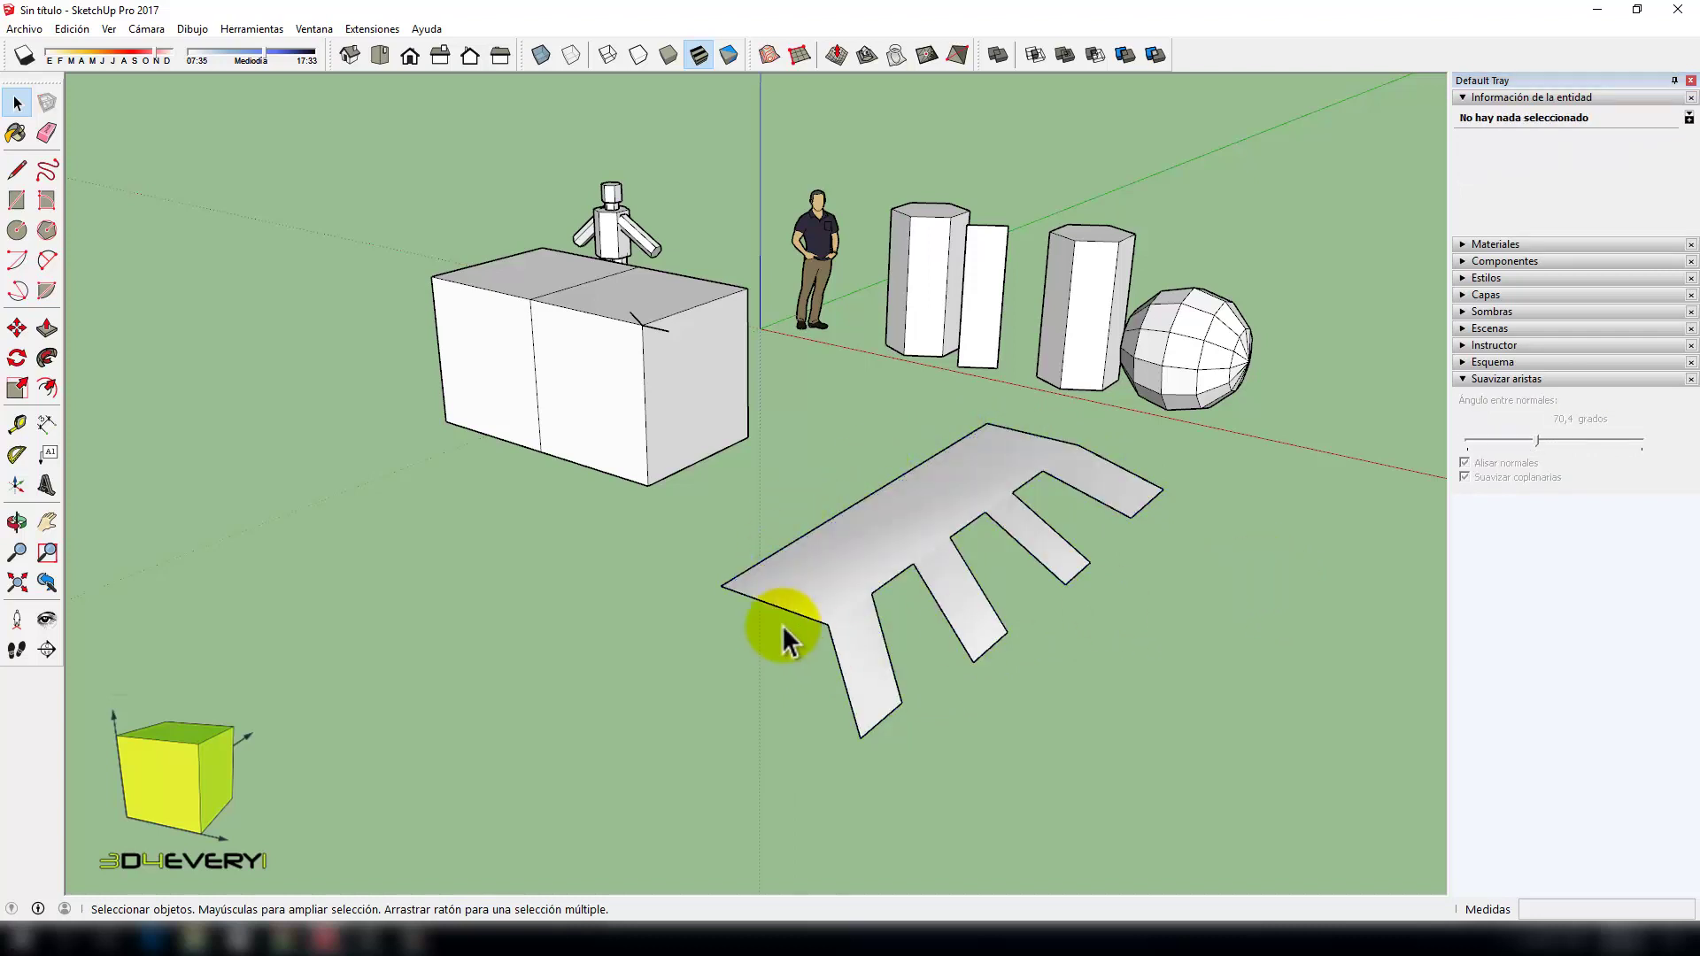
{"action": "left_click", "coordinate": [1131, 487]}
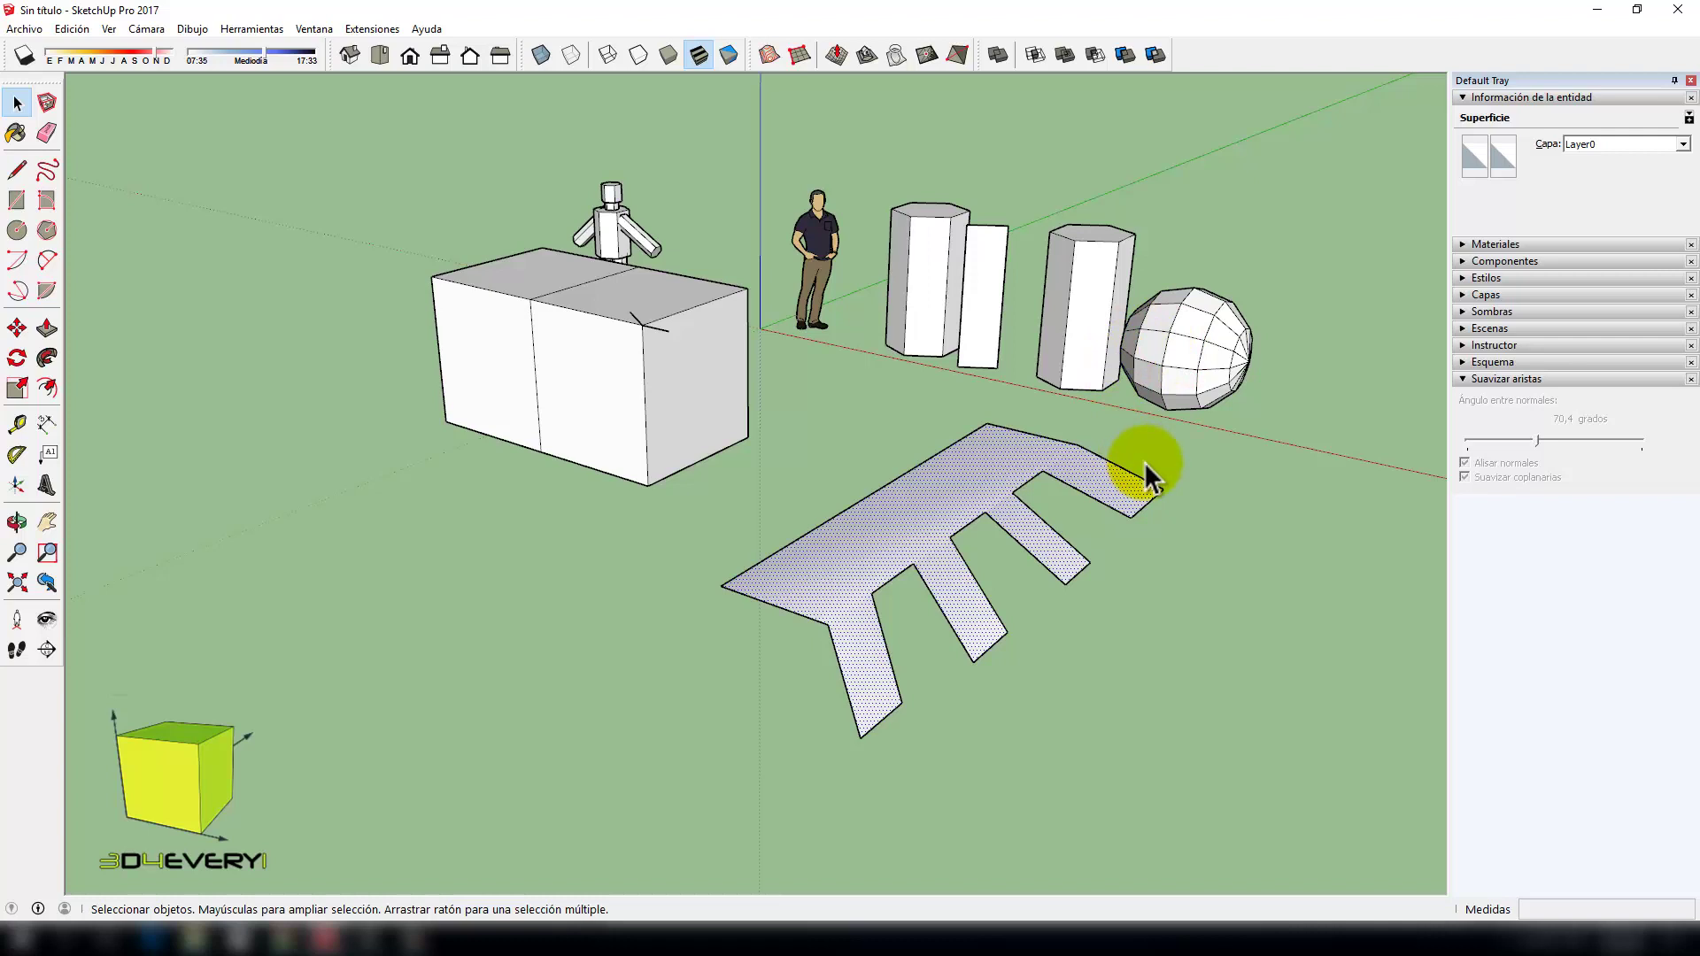
Step: Move the whole faceted sphere about 0,92 m away from the neighbouring hexagonal prism and clear the selection
{"action": "triple_click", "coordinate": [1186, 354]}
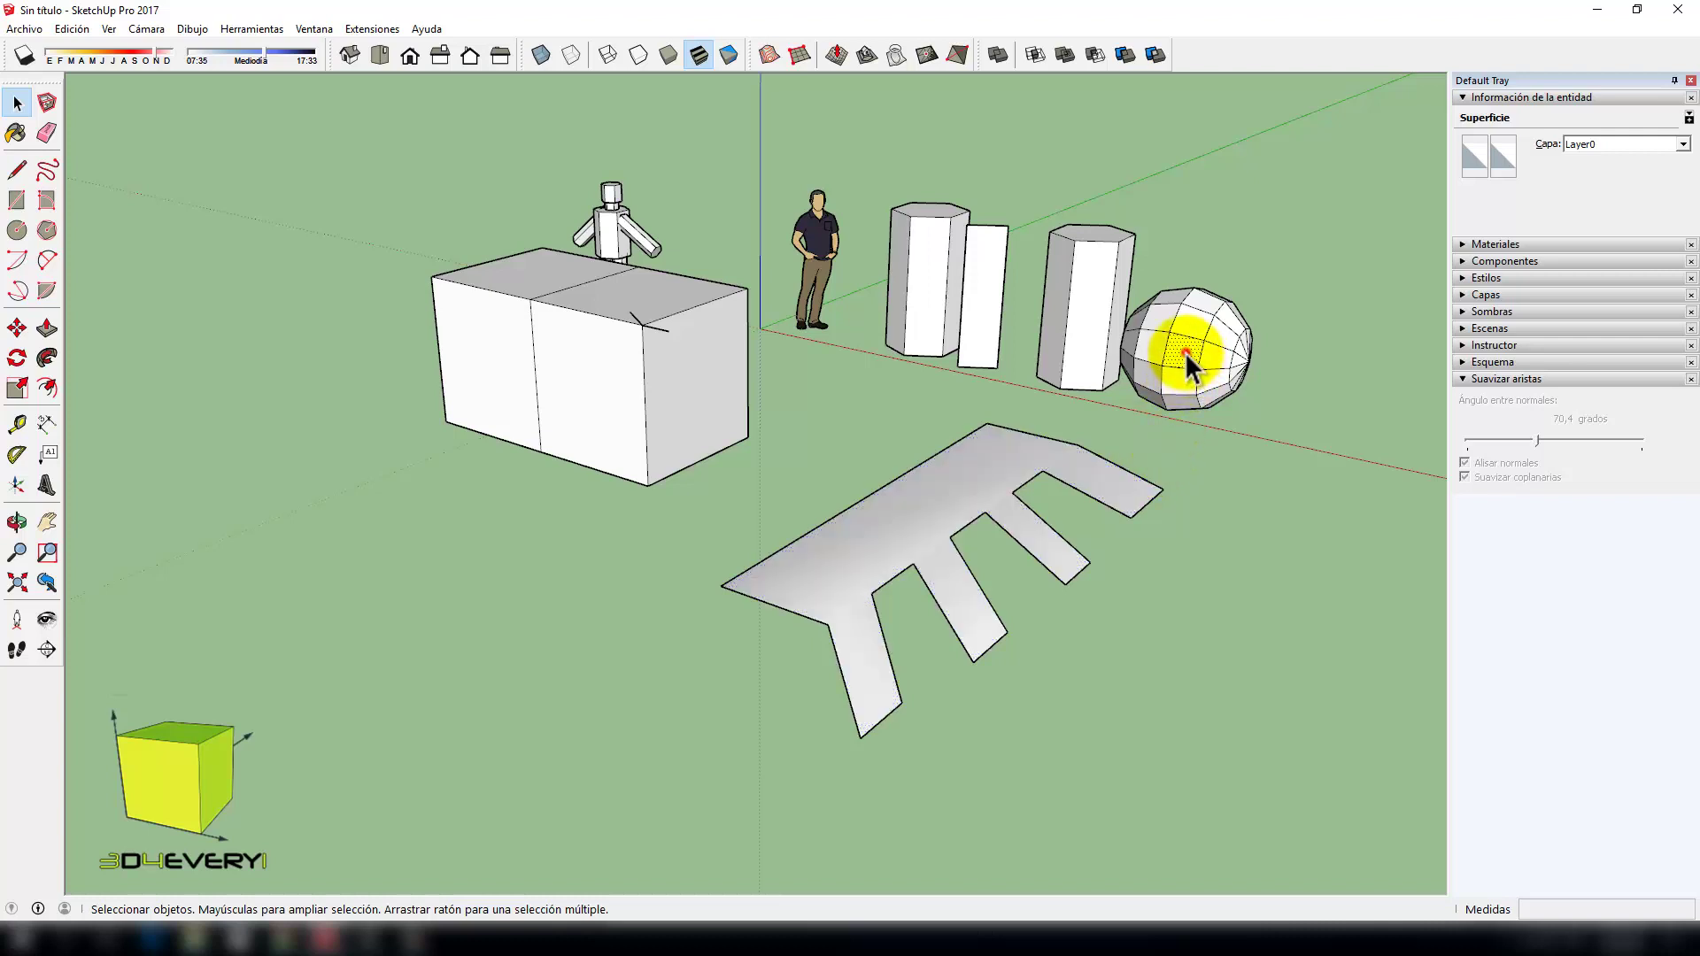
{"action": "key", "text": "m"}
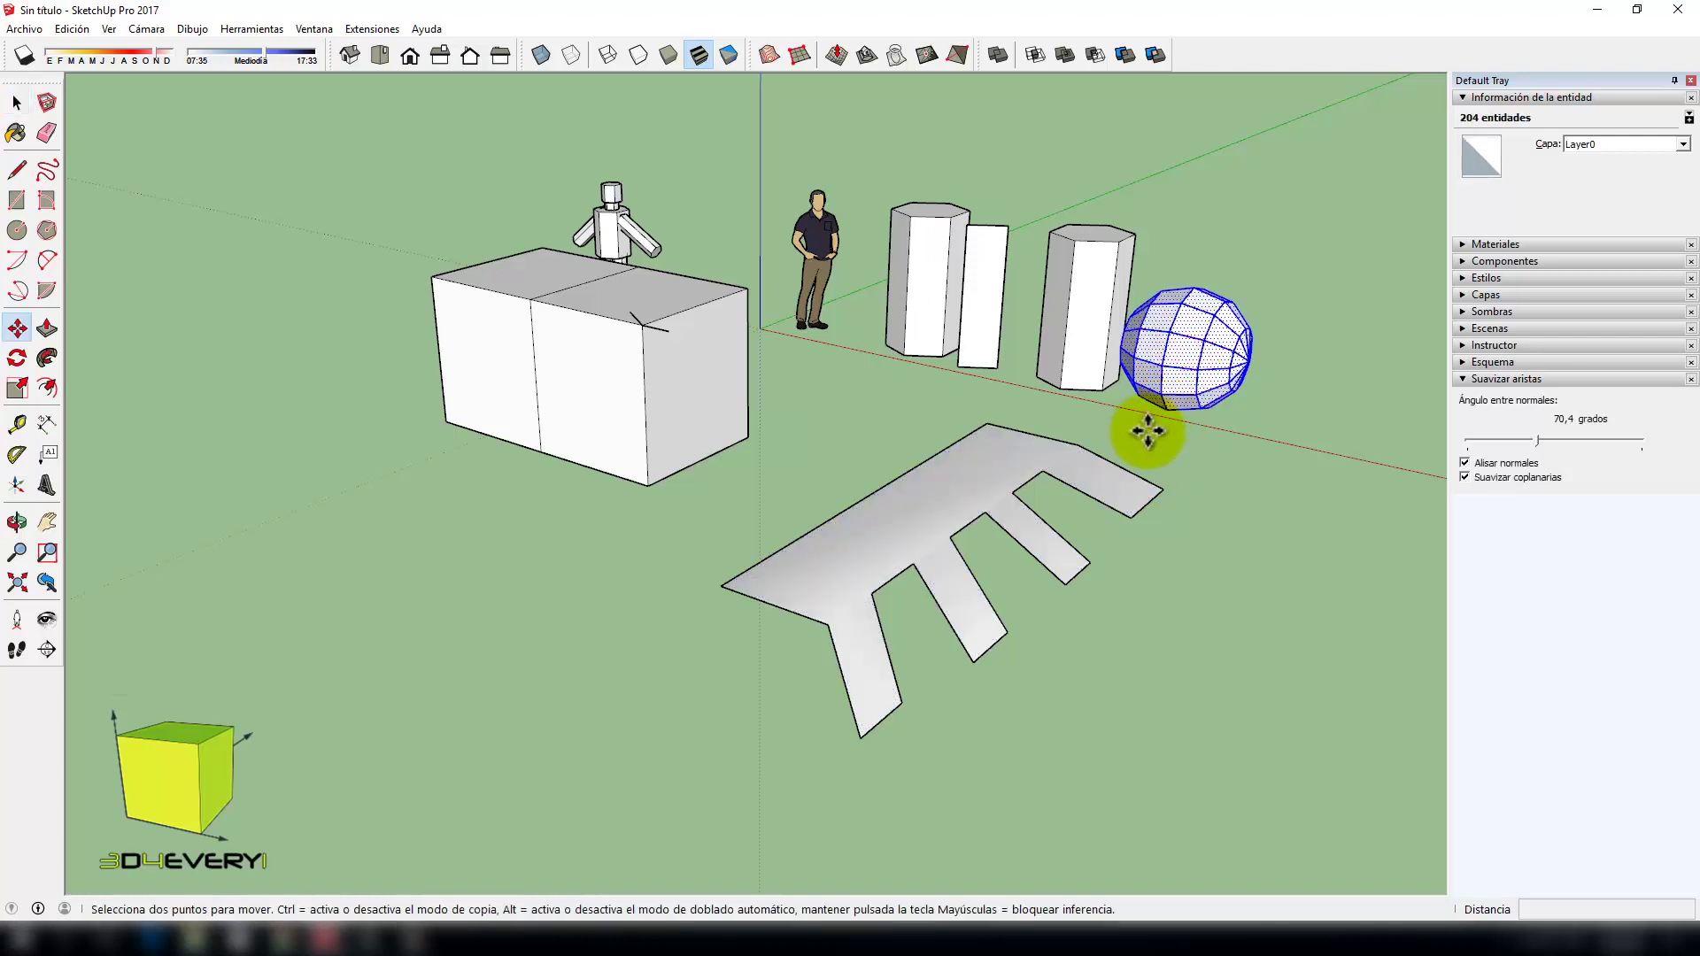
{"action": "left_click", "coordinate": [1148, 432]}
{"action": "left_click", "coordinate": [1238, 447]}
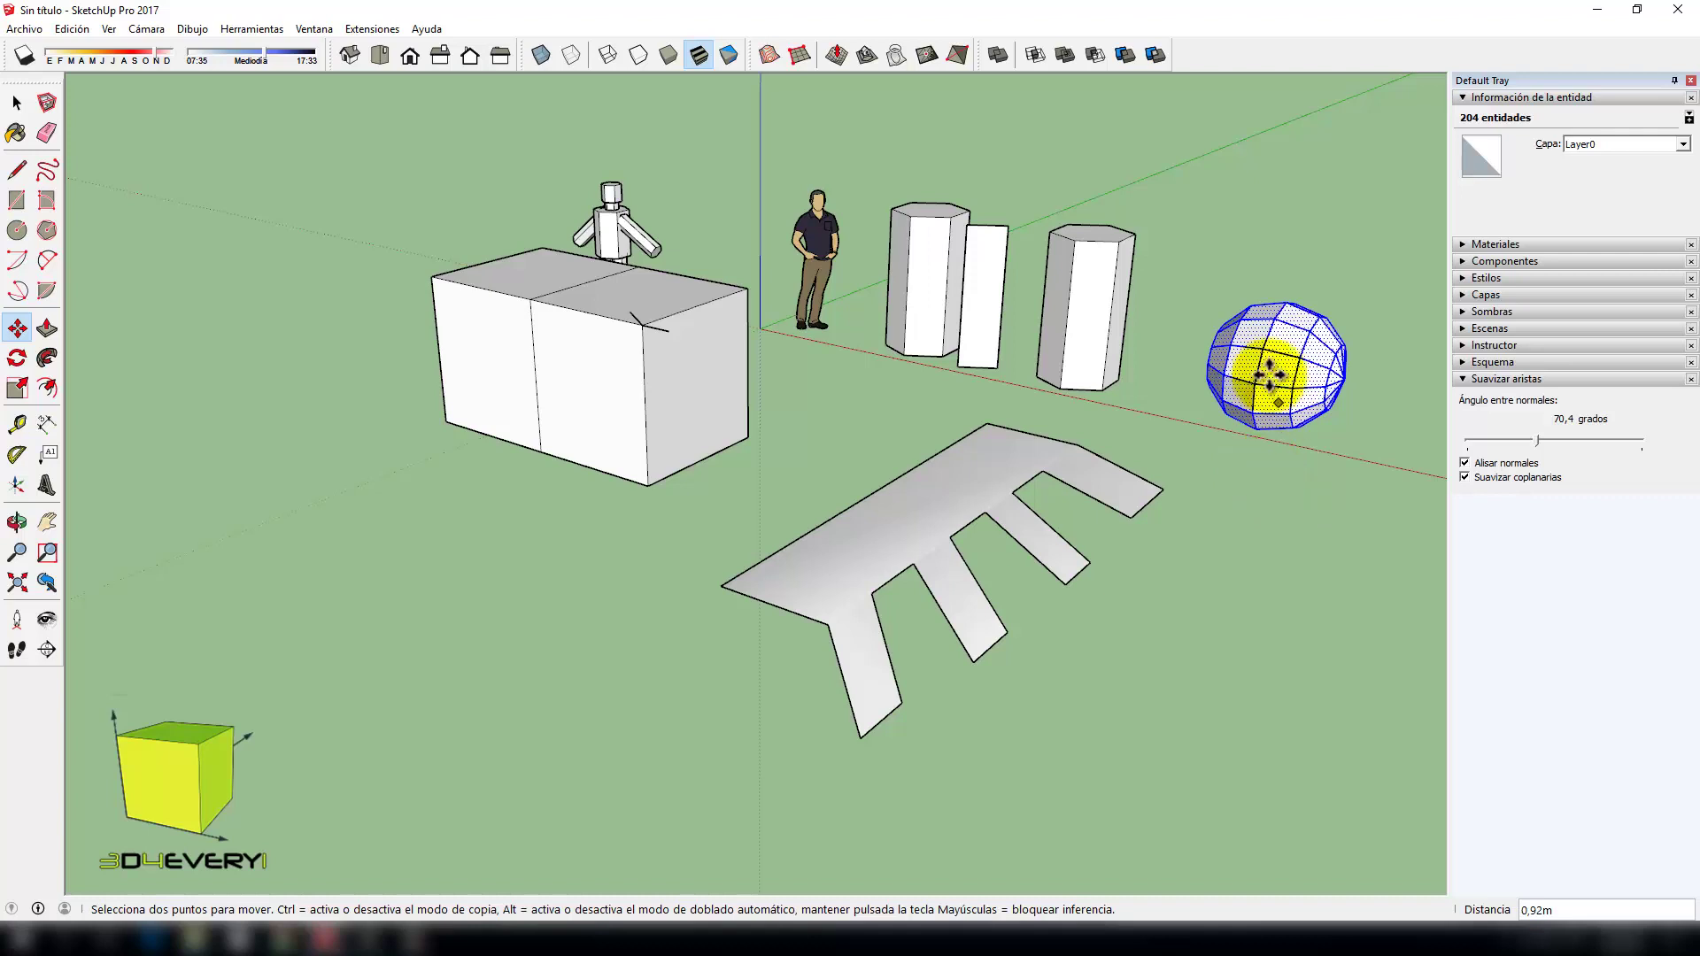
{"action": "key", "text": "space"}
{"action": "left_click", "coordinate": [1256, 458]}
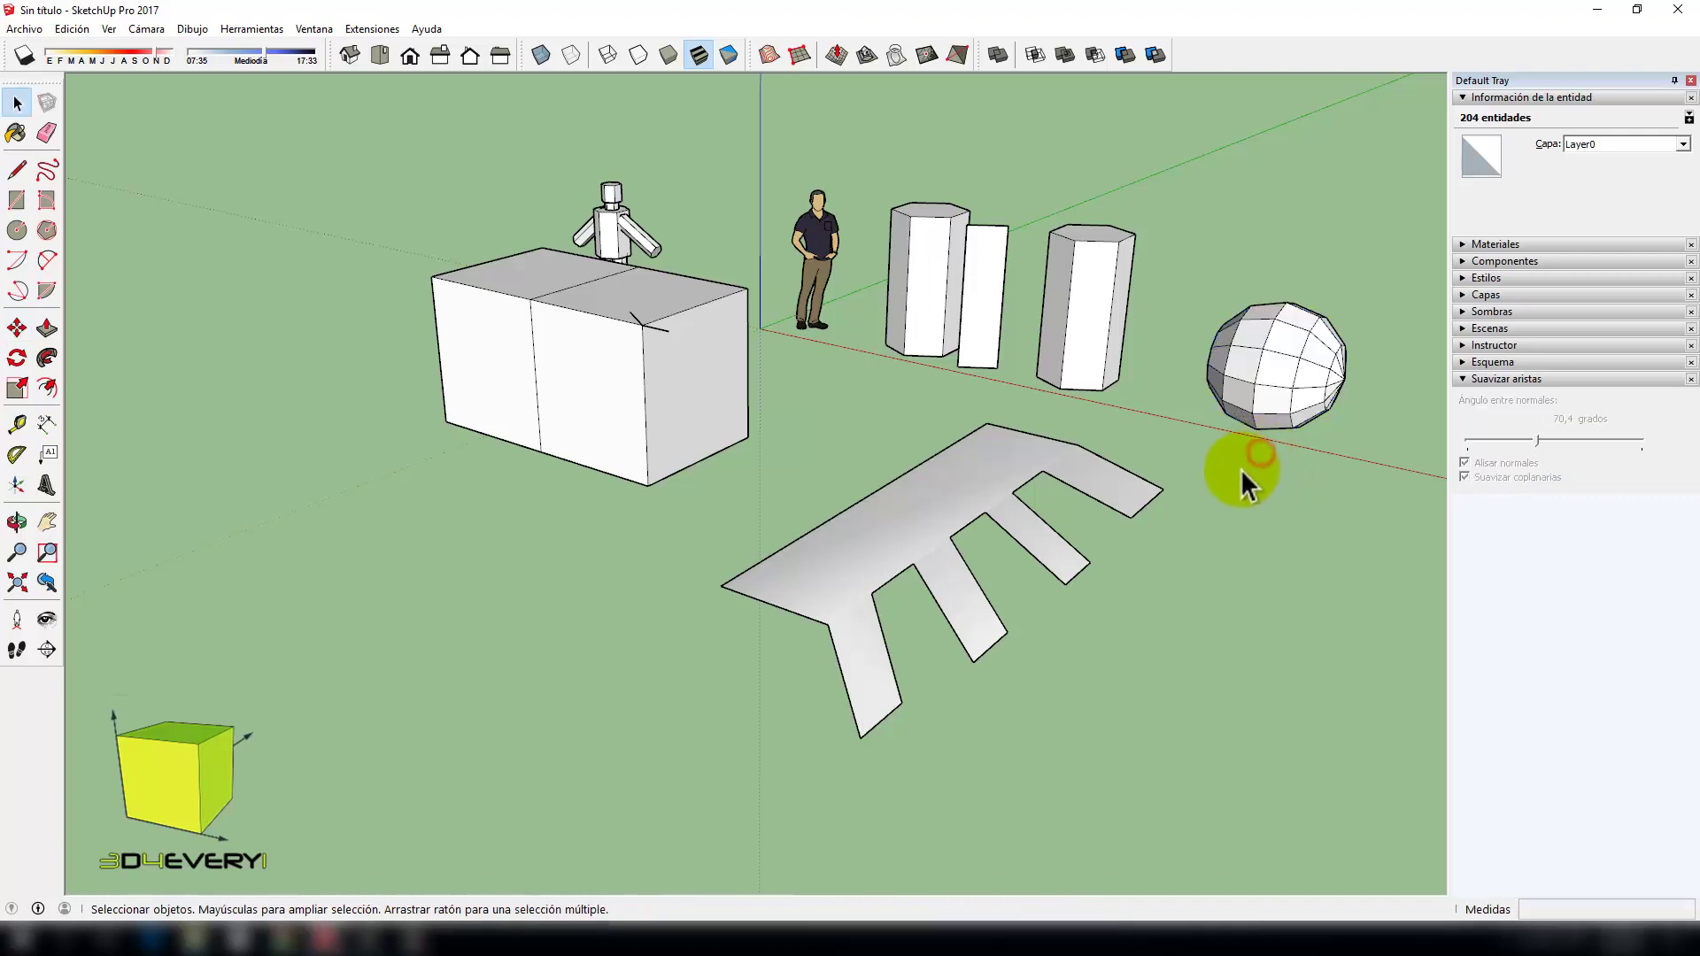
Step: Soften the whole sphere with Alisar normales and Suavizar coplanarias enabled, and set its softening angle to 13,7 degrees
{"action": "scroll", "coordinate": [1313, 354], "scroll_direction": "up", "scroll_amount": 3}
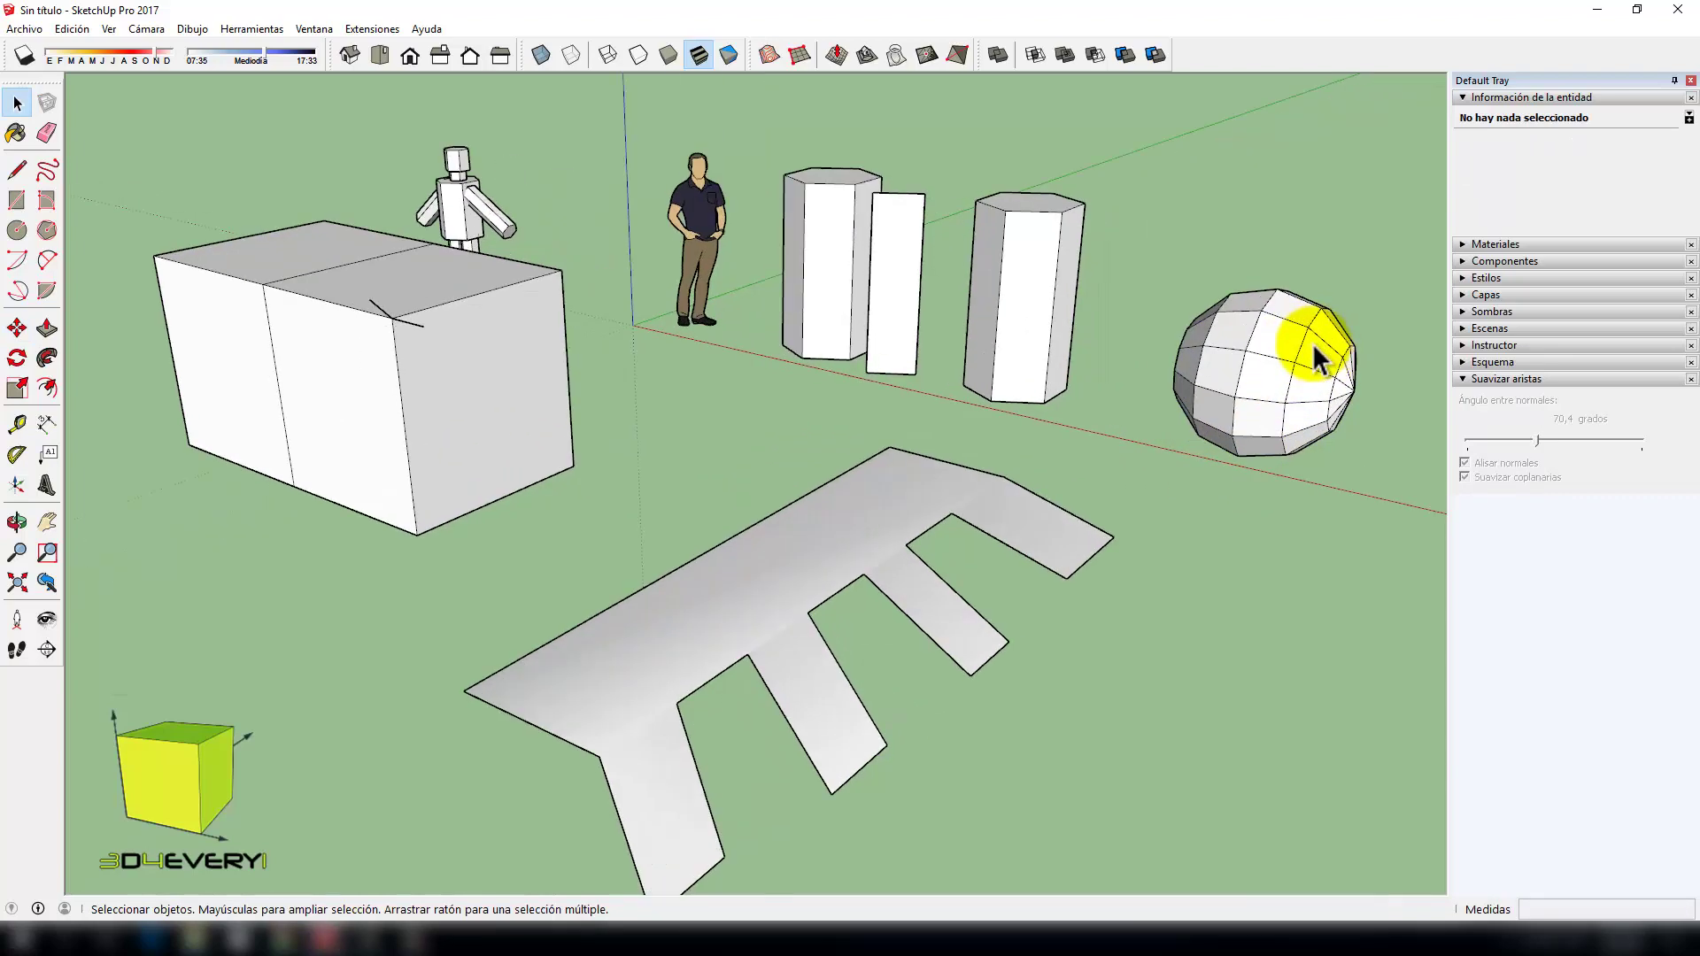
{"action": "scroll", "coordinate": [1128, 374], "scroll_direction": "down", "scroll_amount": 3}
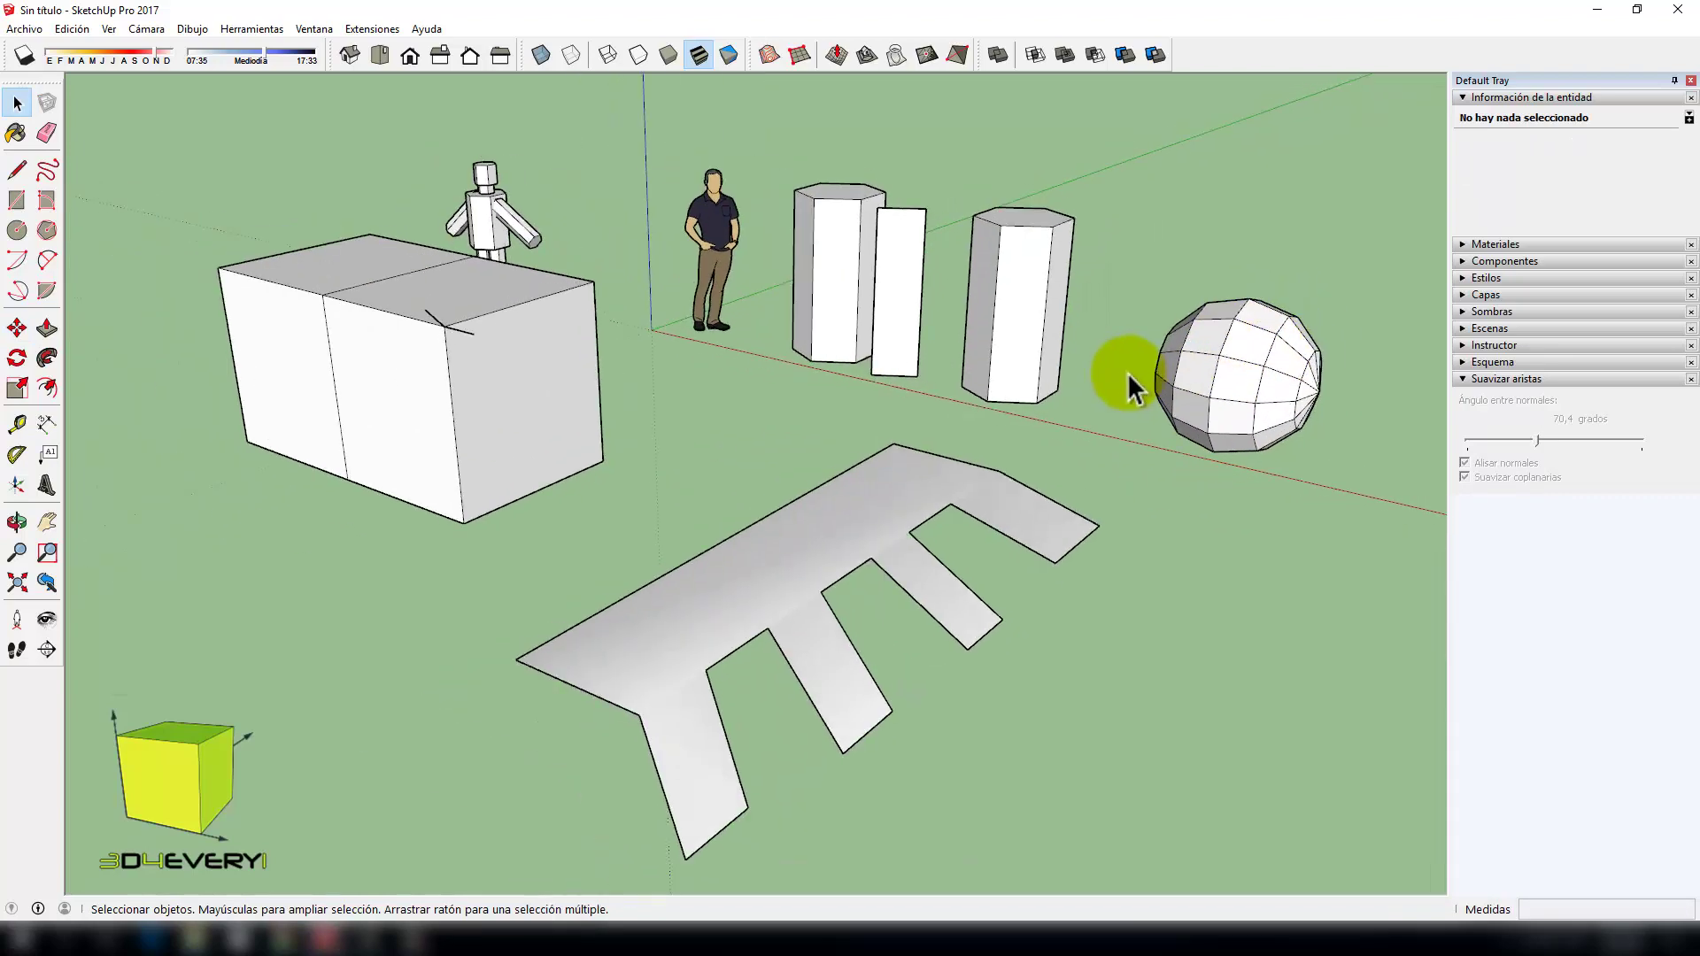
{"action": "triple_click", "coordinate": [1226, 379]}
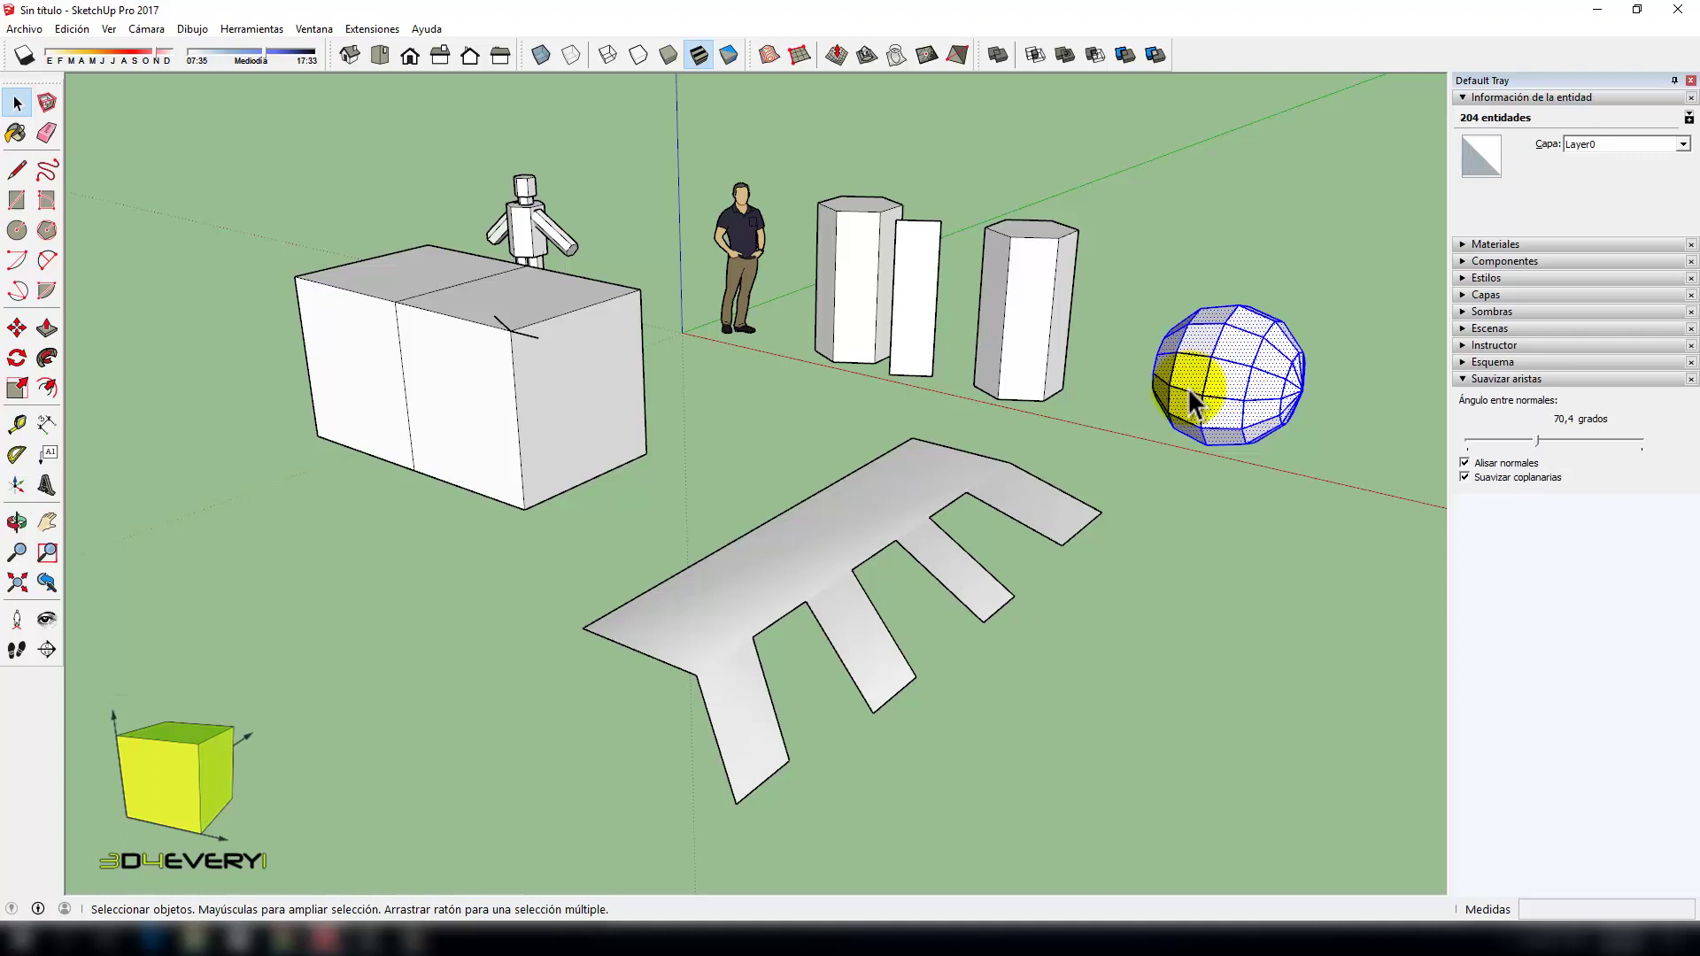
{"action": "left_click", "coordinate": [1464, 463]}
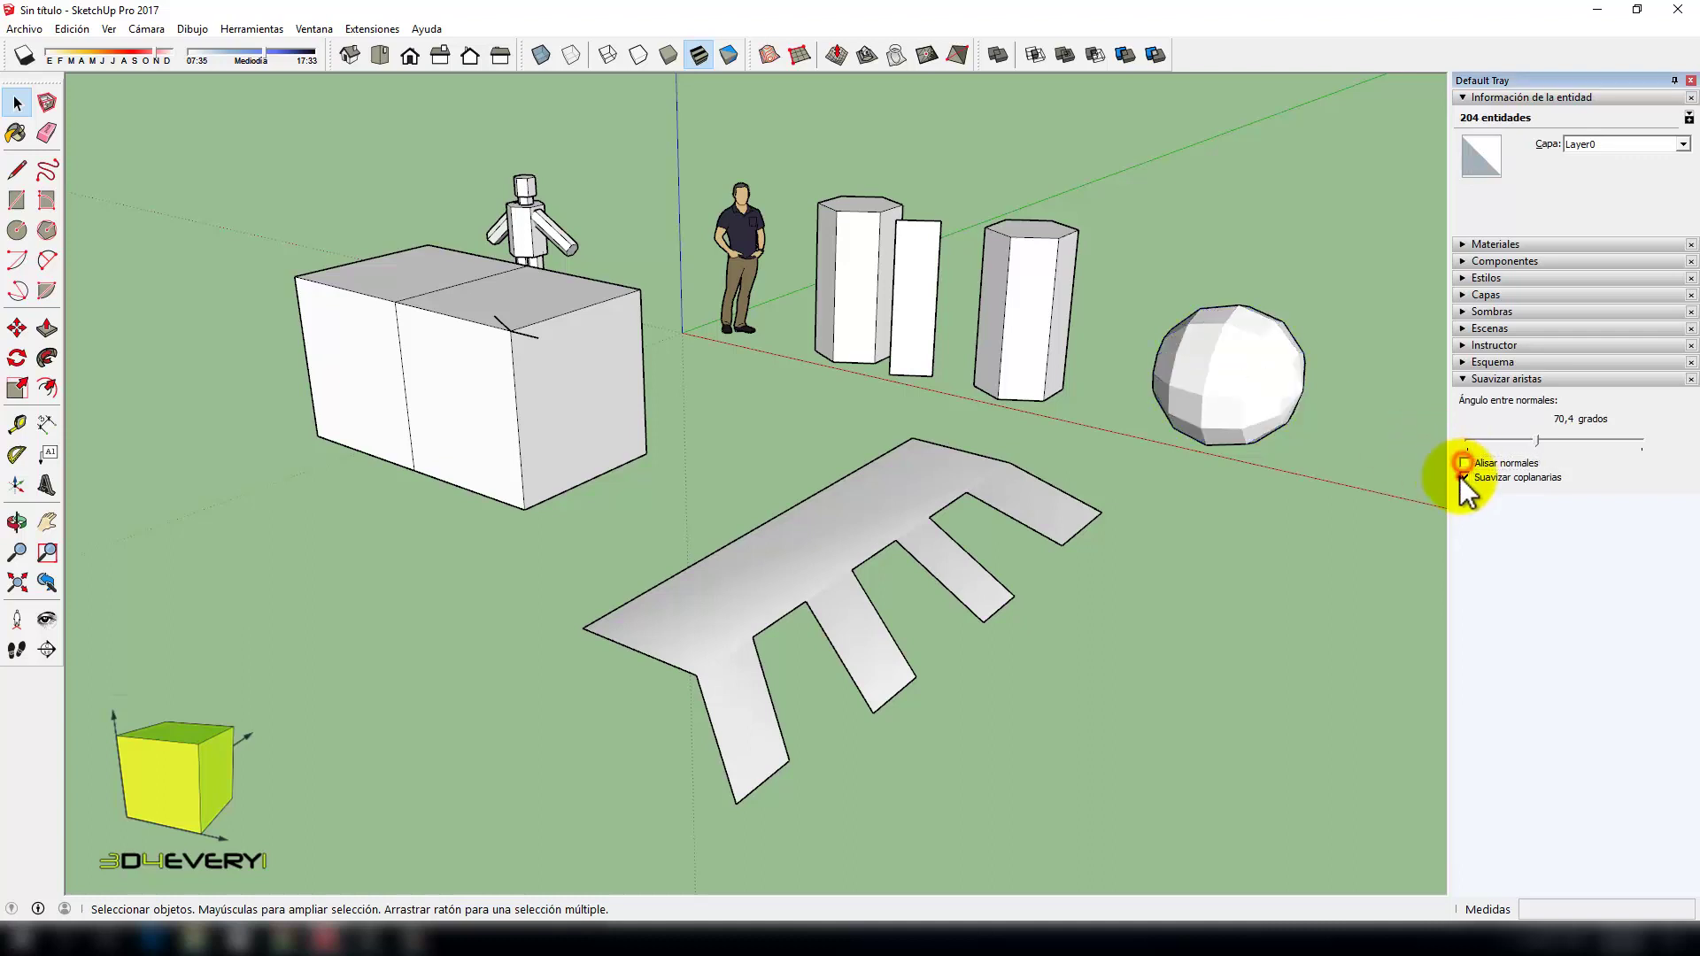
{"action": "left_click", "coordinate": [1465, 476]}
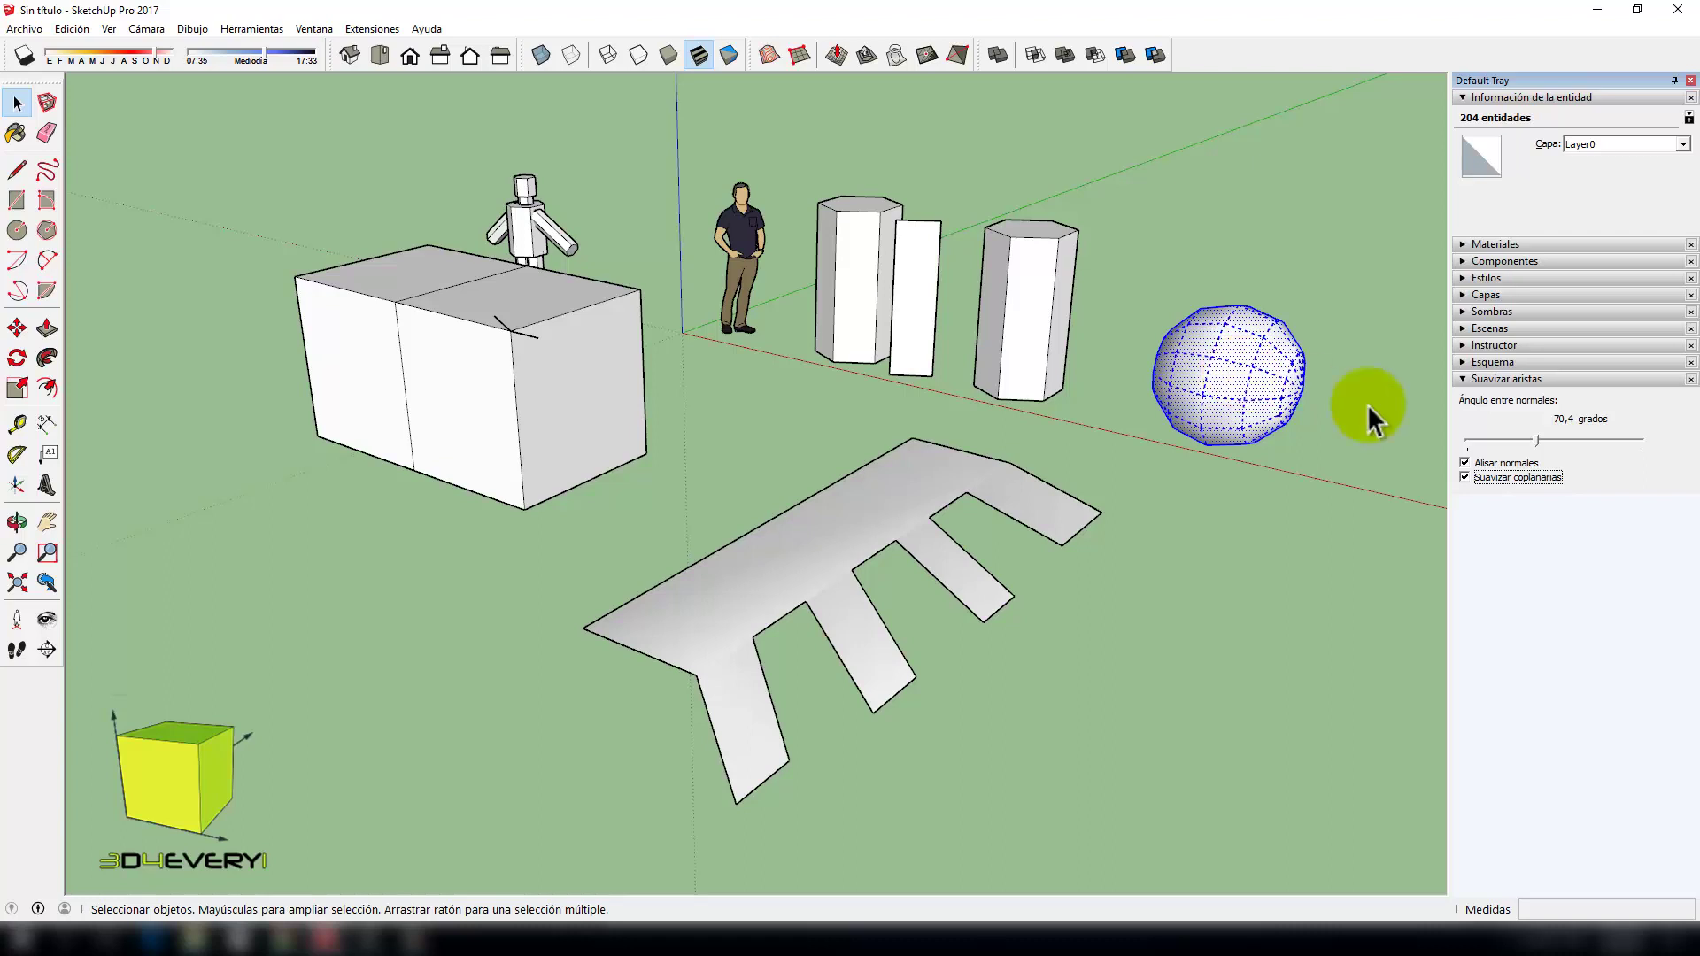
{"action": "left_click_drag", "start_coordinate": [1537, 440], "coordinate": [1482, 449]}
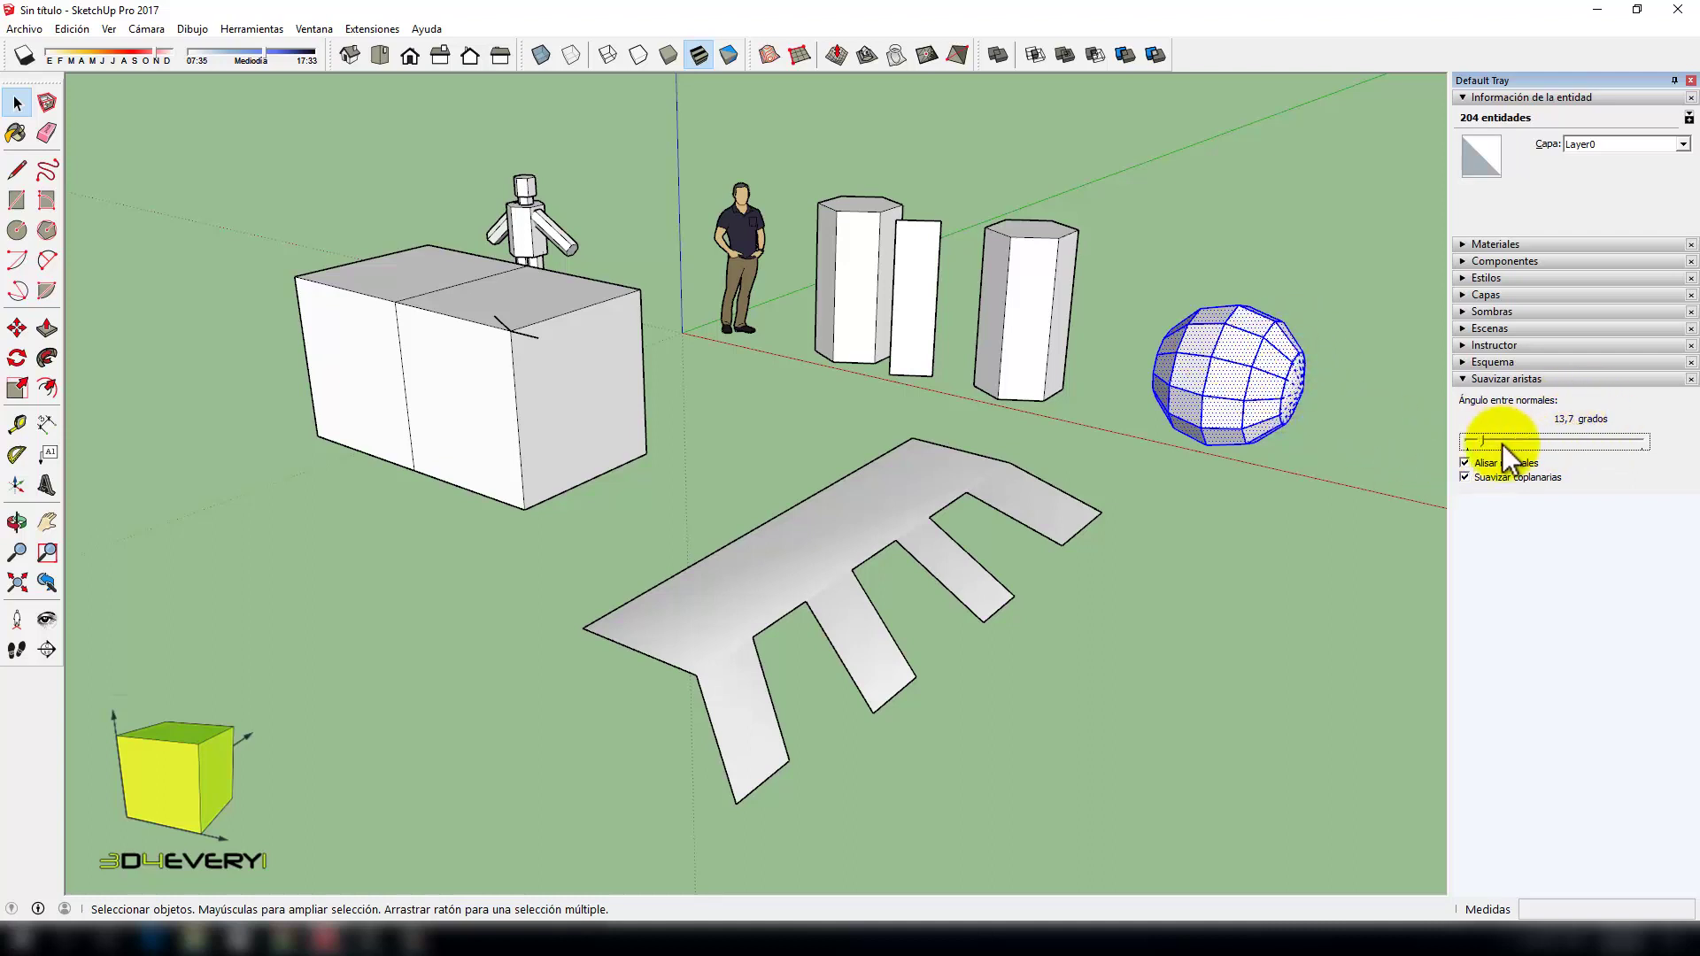
Step: Raise the sphere's softening angle to 36,5 degrees and clear the selection
{"action": "left_click_drag", "start_coordinate": [1481, 442], "coordinate": [1499, 441]}
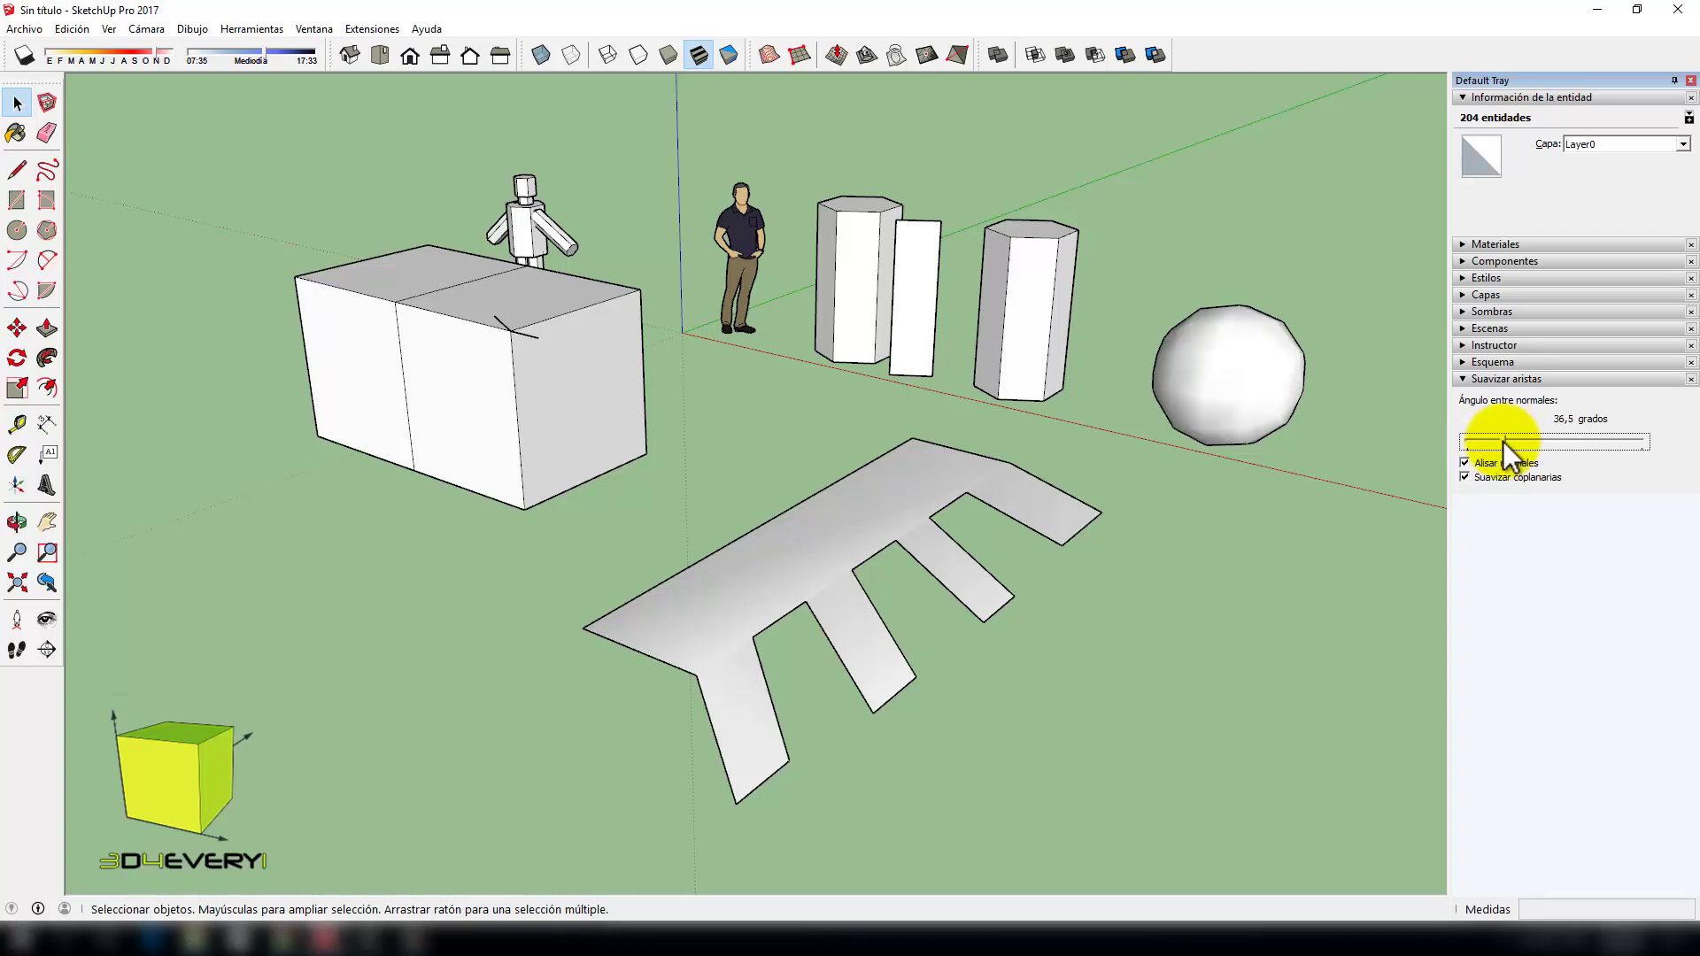
{"action": "left_click", "coordinate": [1200, 370]}
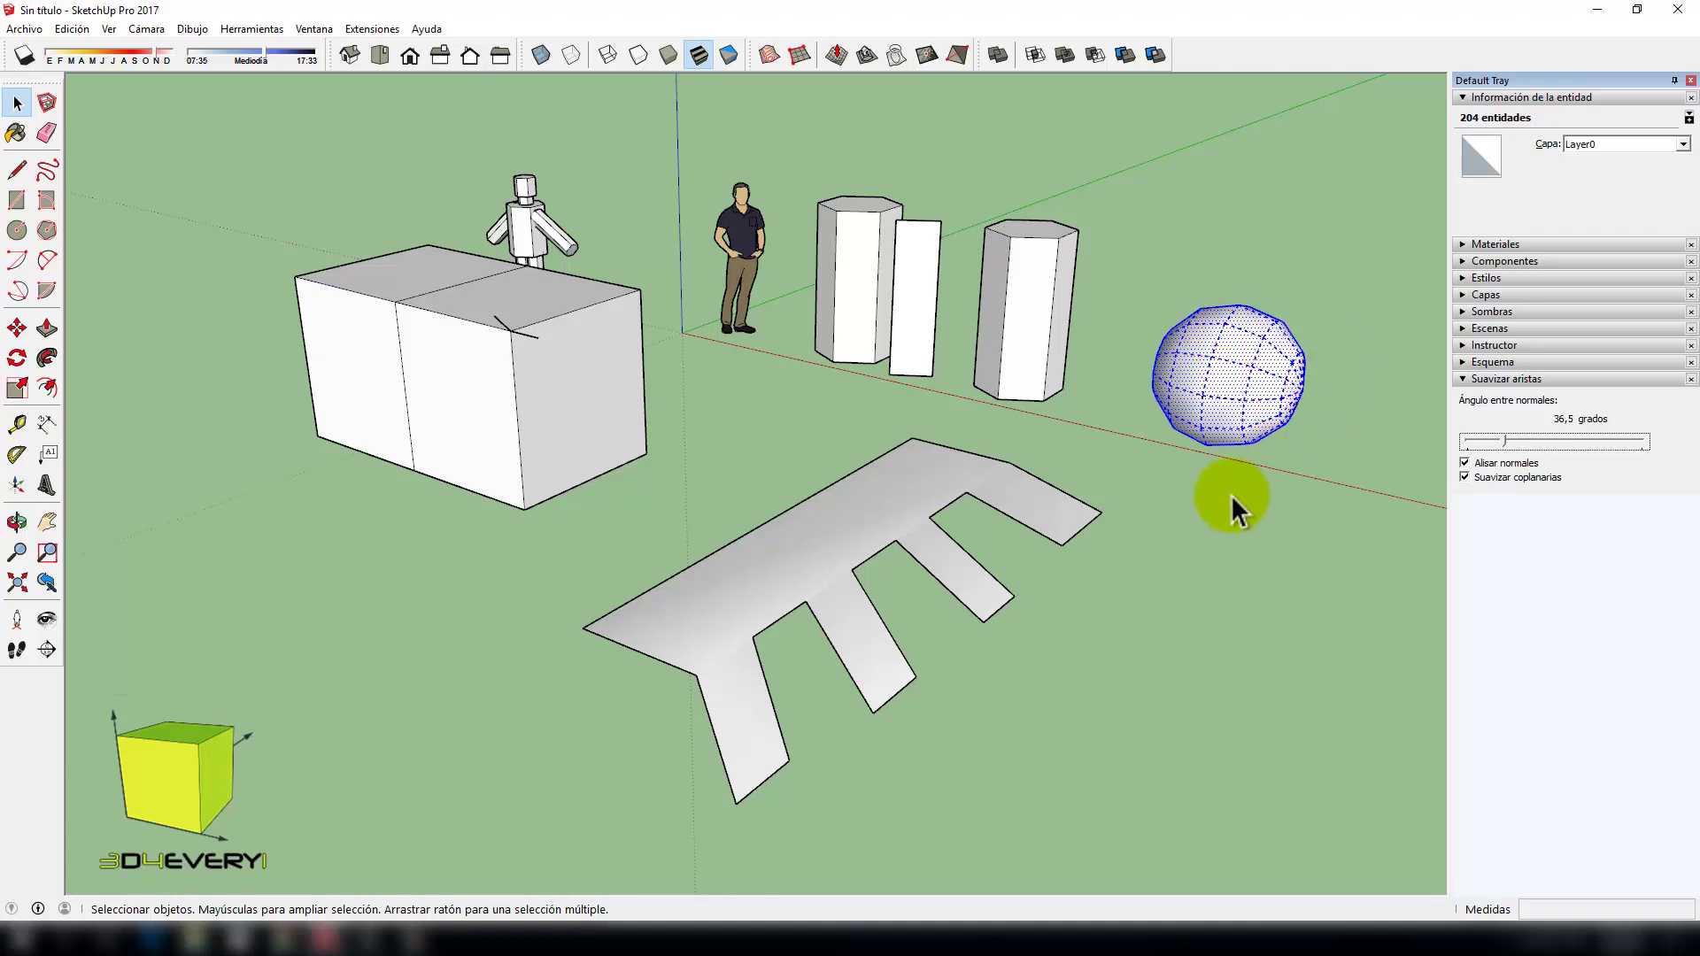
{"action": "left_click", "coordinate": [1208, 510]}
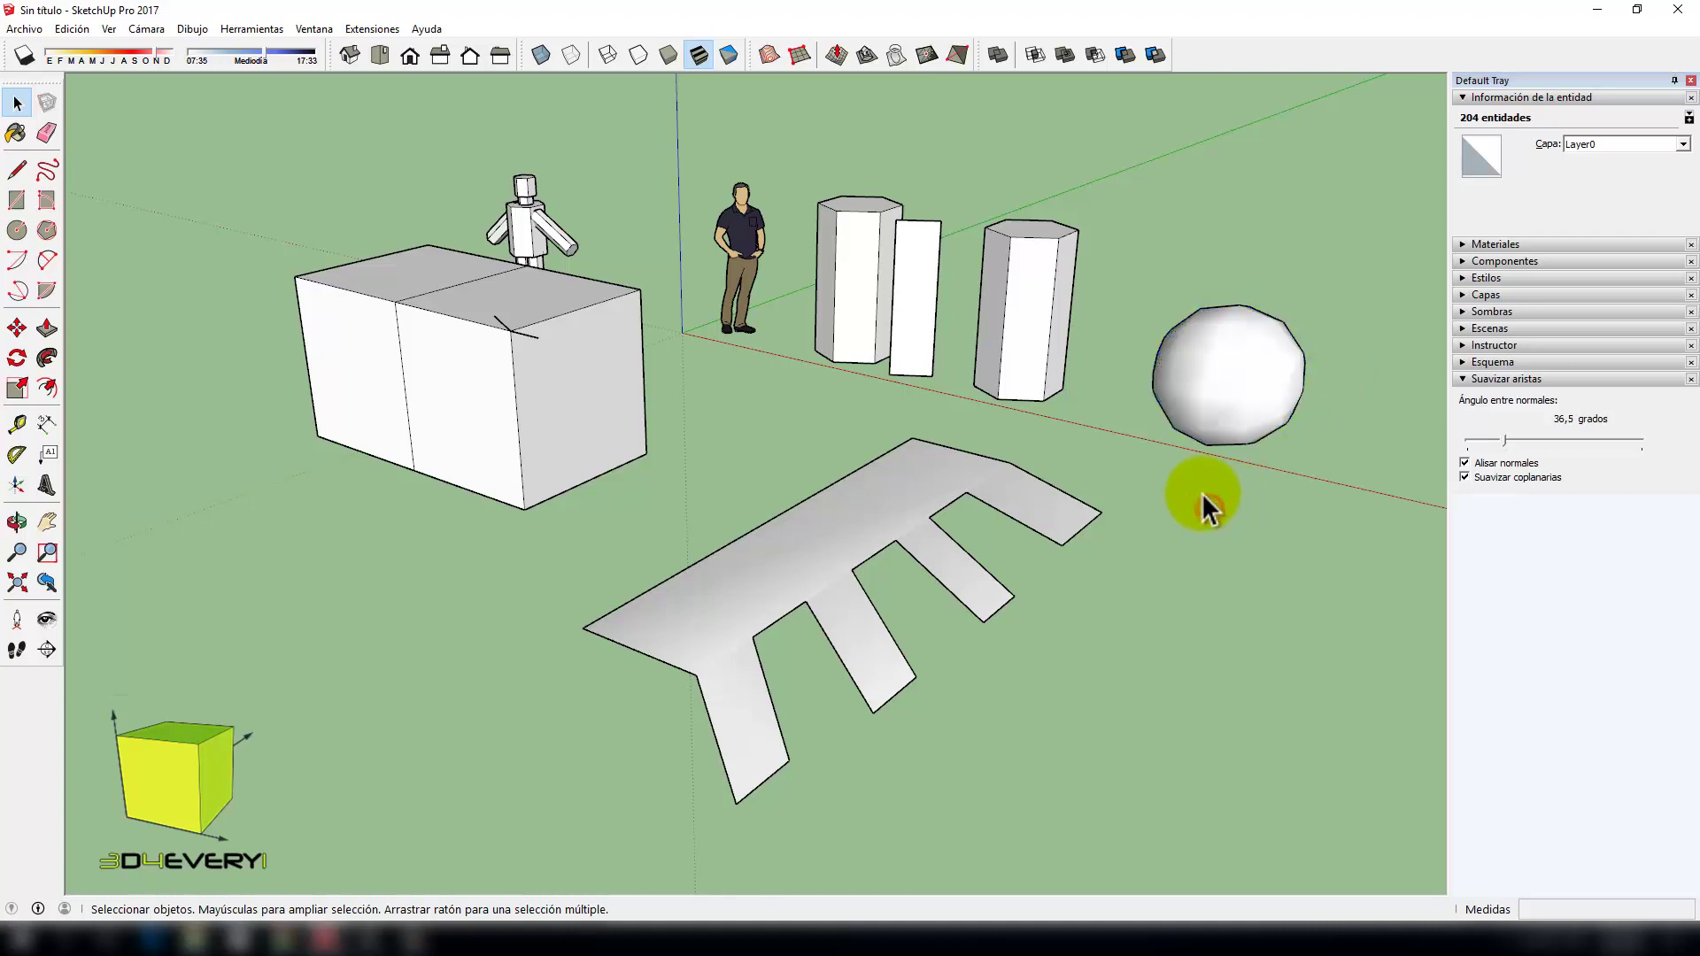
Step: Examine the softened sphere from close up and from far away to compare how its shading and faceted outline read at each distance
{"action": "scroll", "coordinate": [1121, 434], "scroll_direction": "down", "scroll_amount": 2}
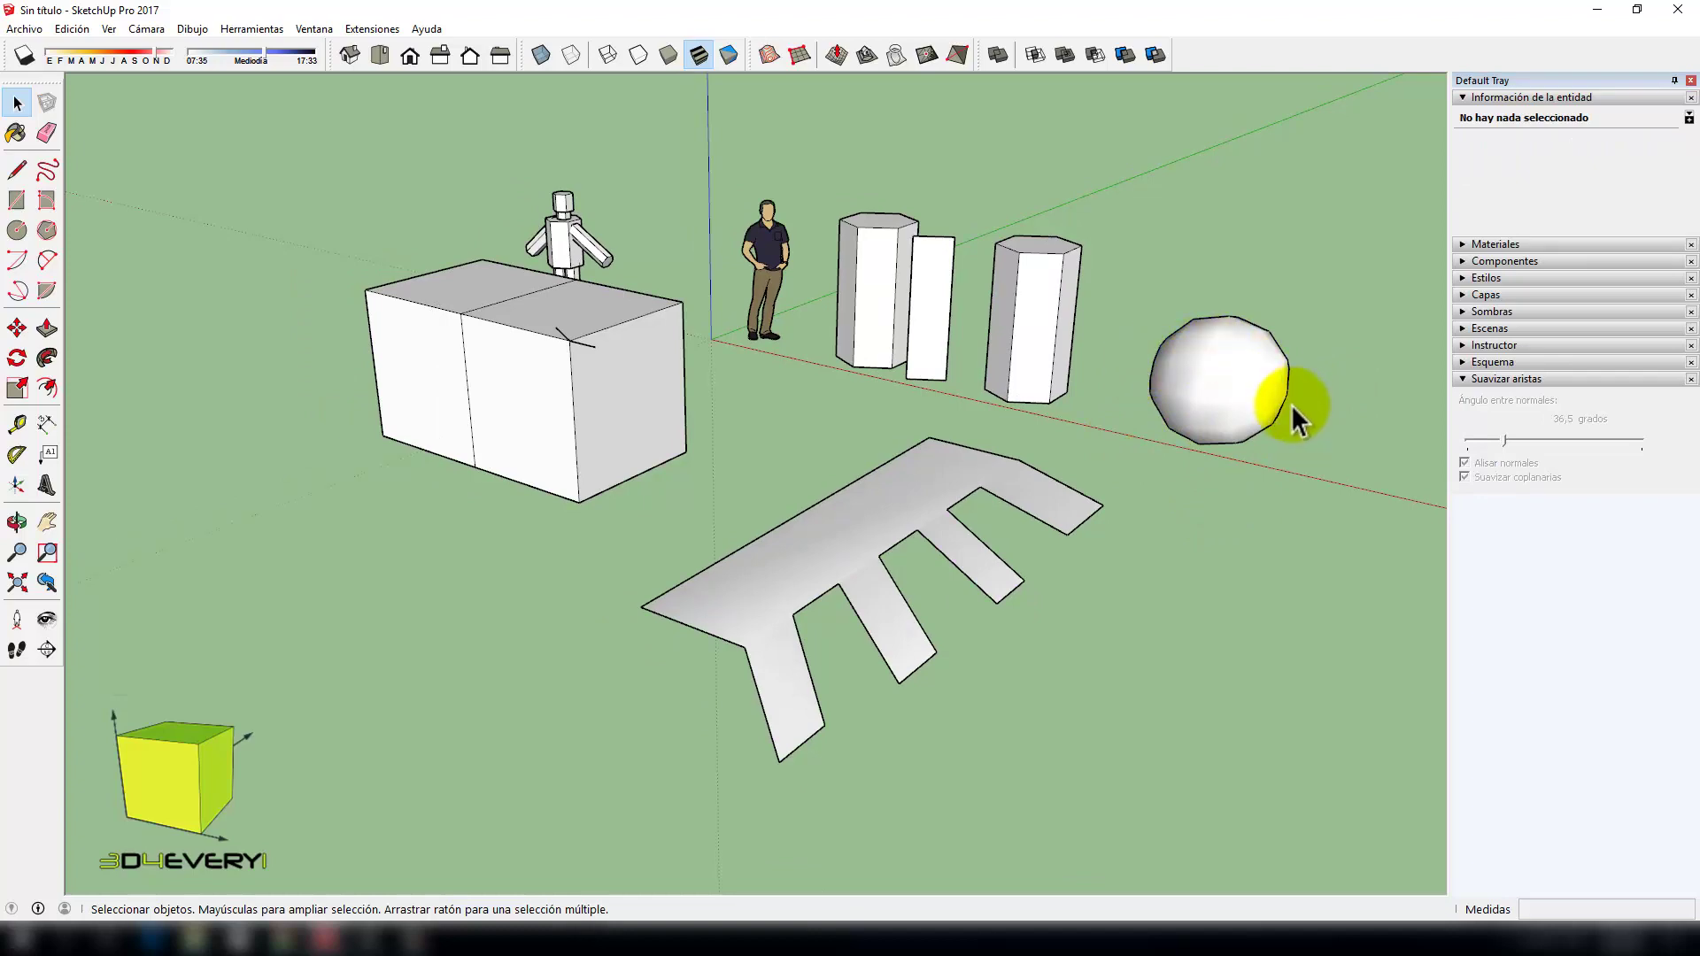
{"action": "scroll", "coordinate": [1249, 389], "scroll_direction": "up", "scroll_amount": 2}
{"action": "scroll", "coordinate": [1244, 386], "scroll_direction": "up", "scroll_amount": 2}
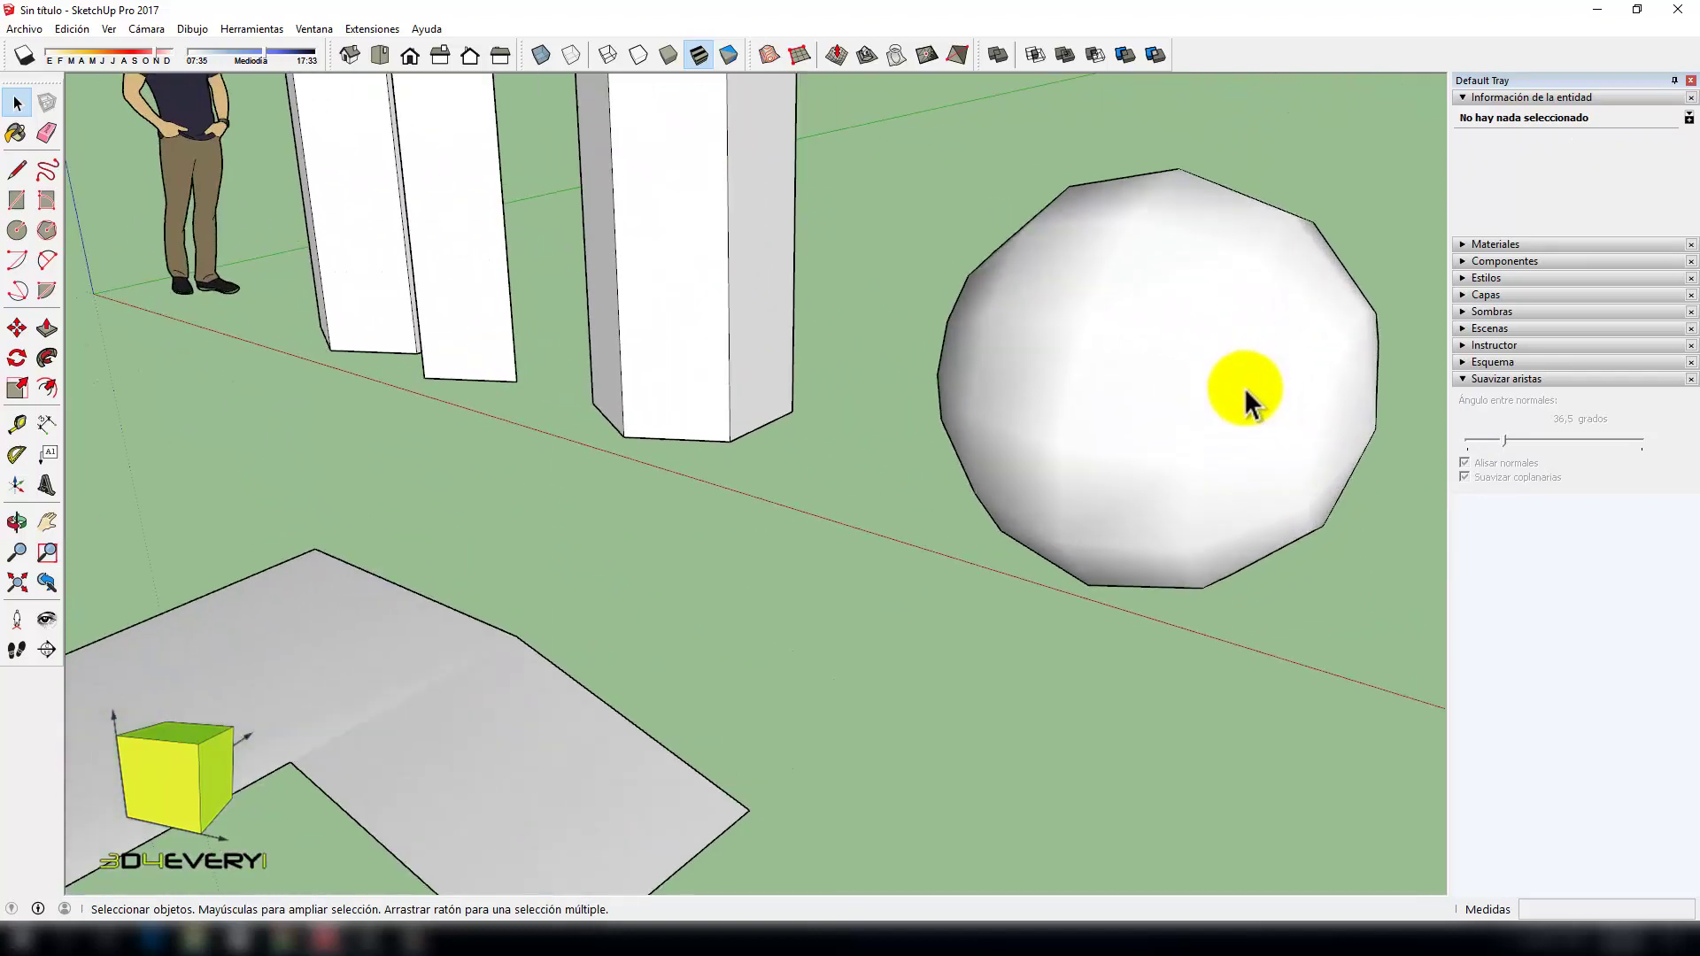
{"action": "scroll", "coordinate": [1113, 398], "scroll_direction": "down", "scroll_amount": 5}
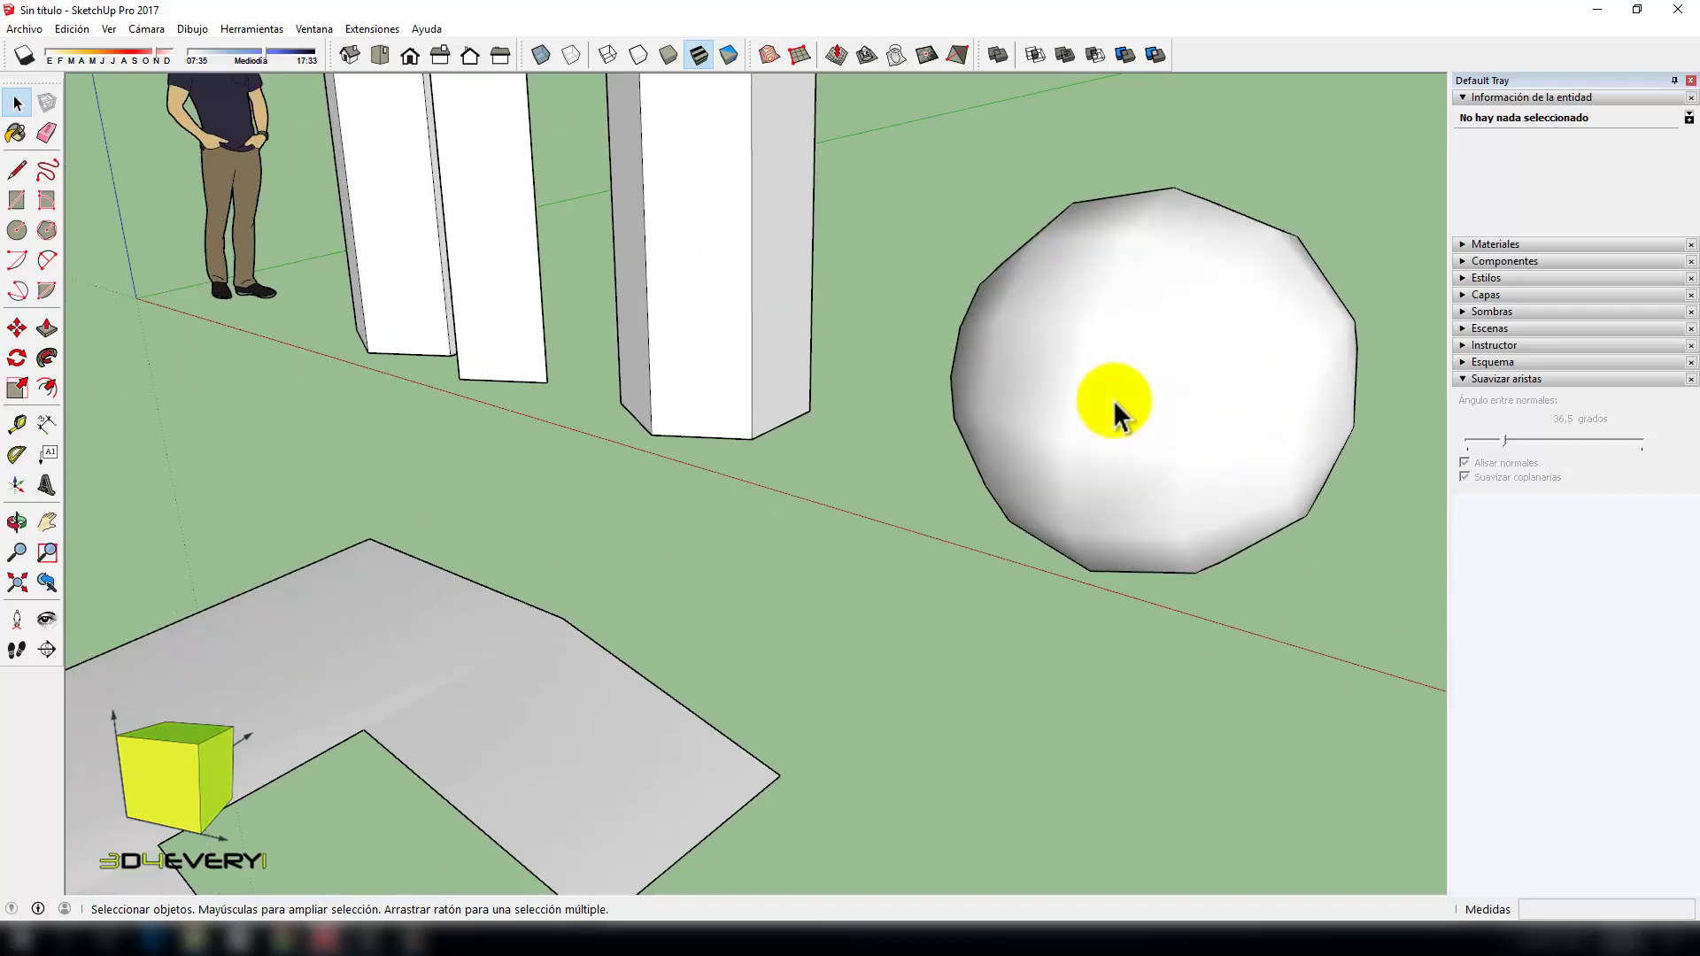
{"action": "scroll", "coordinate": [1113, 398], "scroll_direction": "down", "scroll_amount": 6}
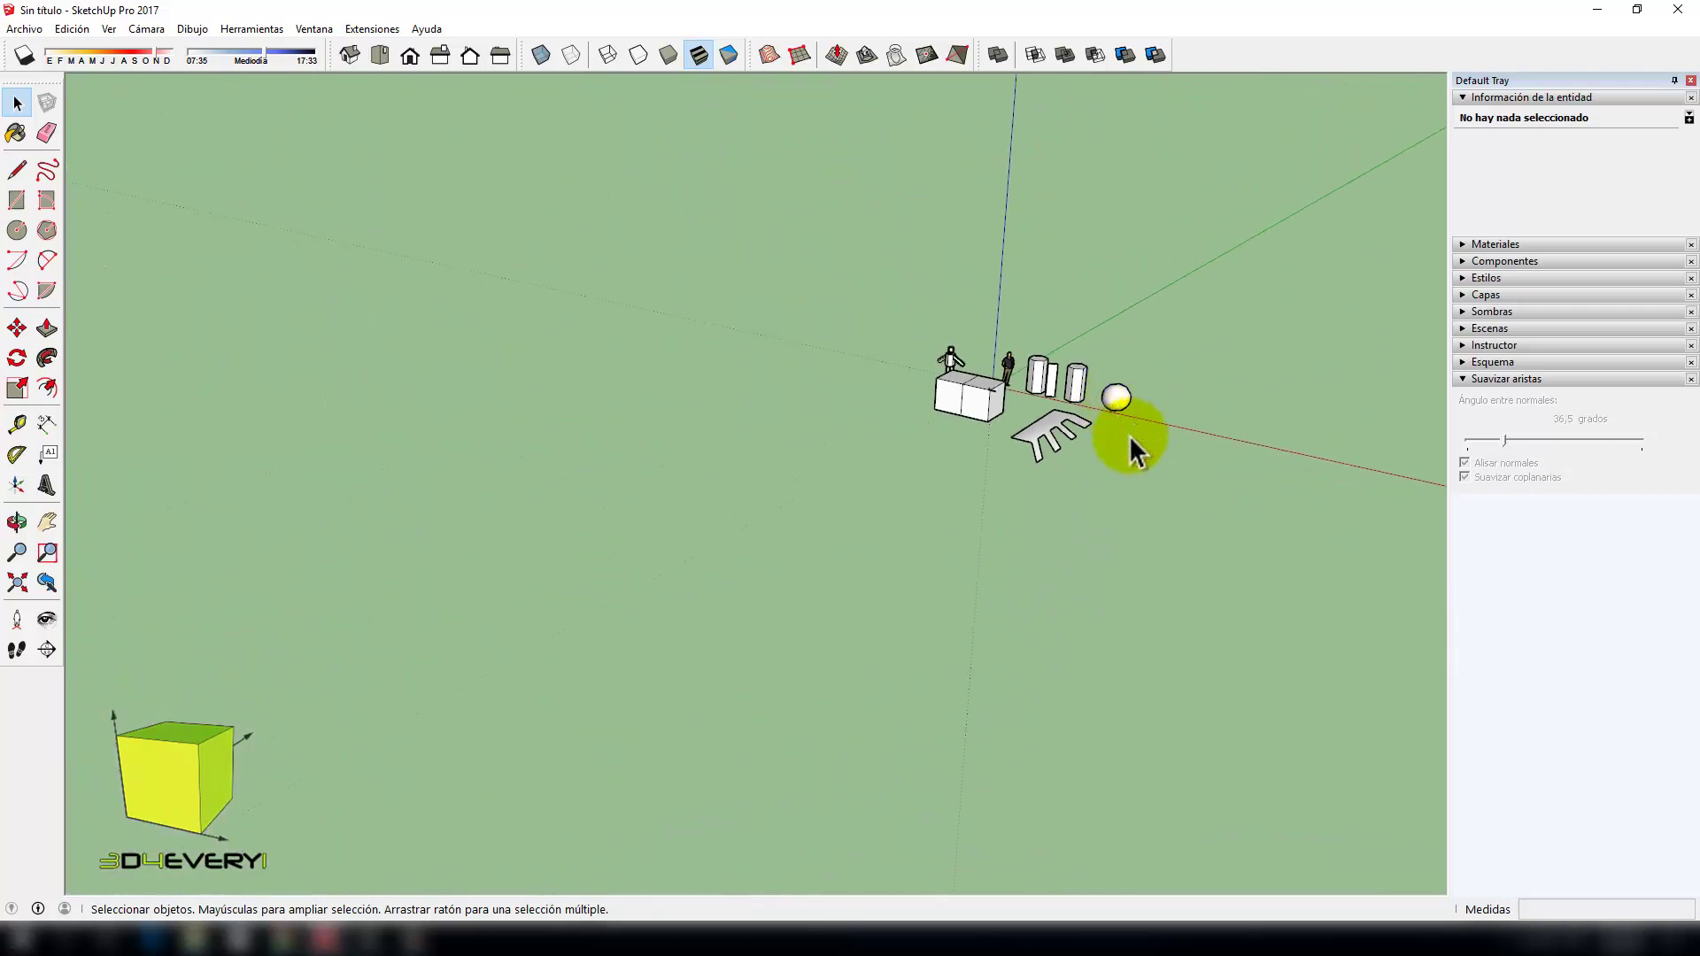
{"action": "scroll", "coordinate": [1119, 471], "scroll_direction": "down", "scroll_amount": 1}
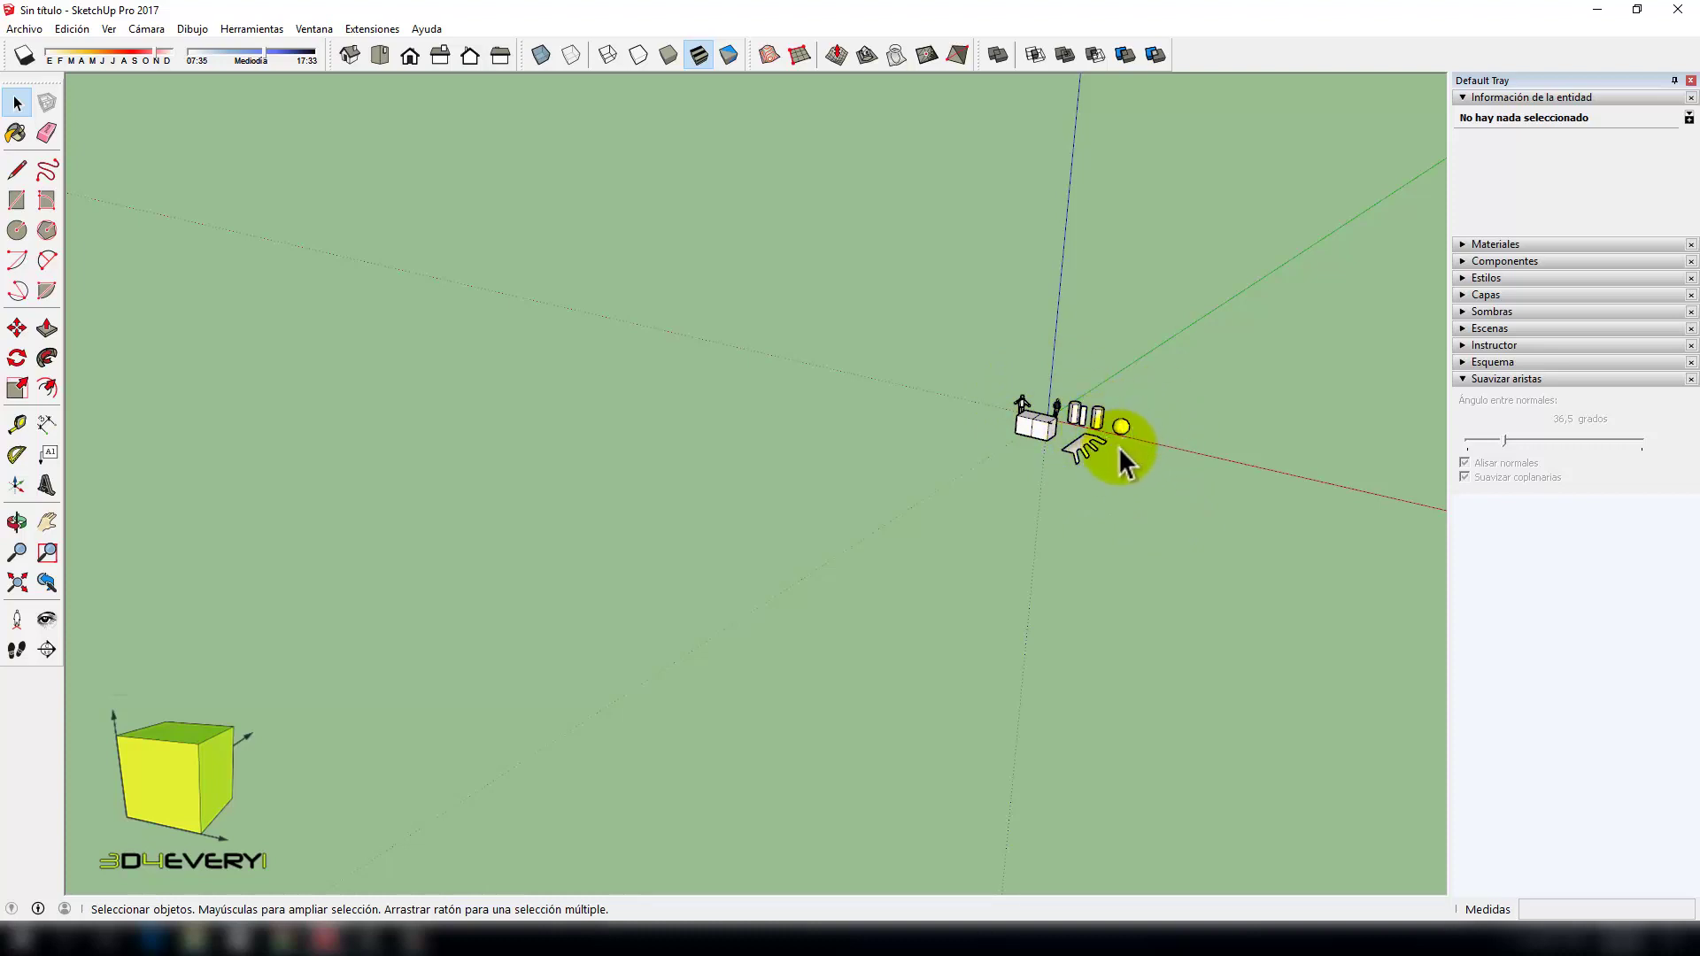
{"action": "scroll", "coordinate": [1125, 421], "scroll_direction": "up", "scroll_amount": 4}
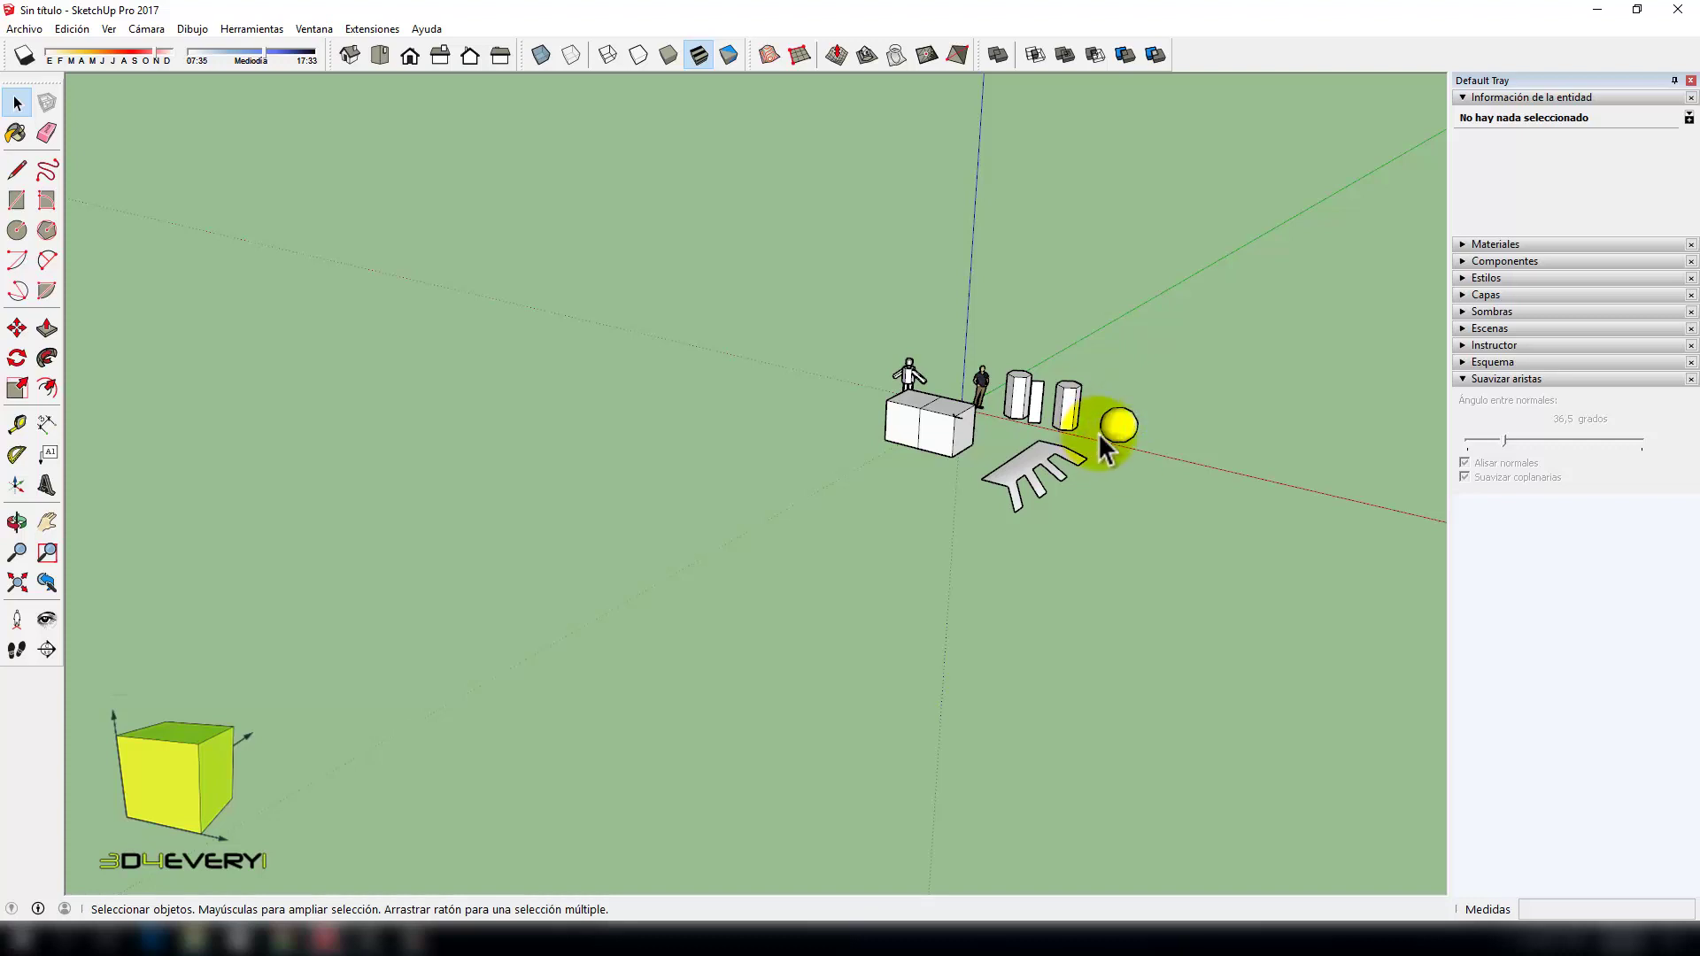
{"action": "scroll", "coordinate": [1123, 436], "scroll_direction": "up", "scroll_amount": 7}
{"action": "scroll", "coordinate": [1134, 441], "scroll_direction": "up", "scroll_amount": 2}
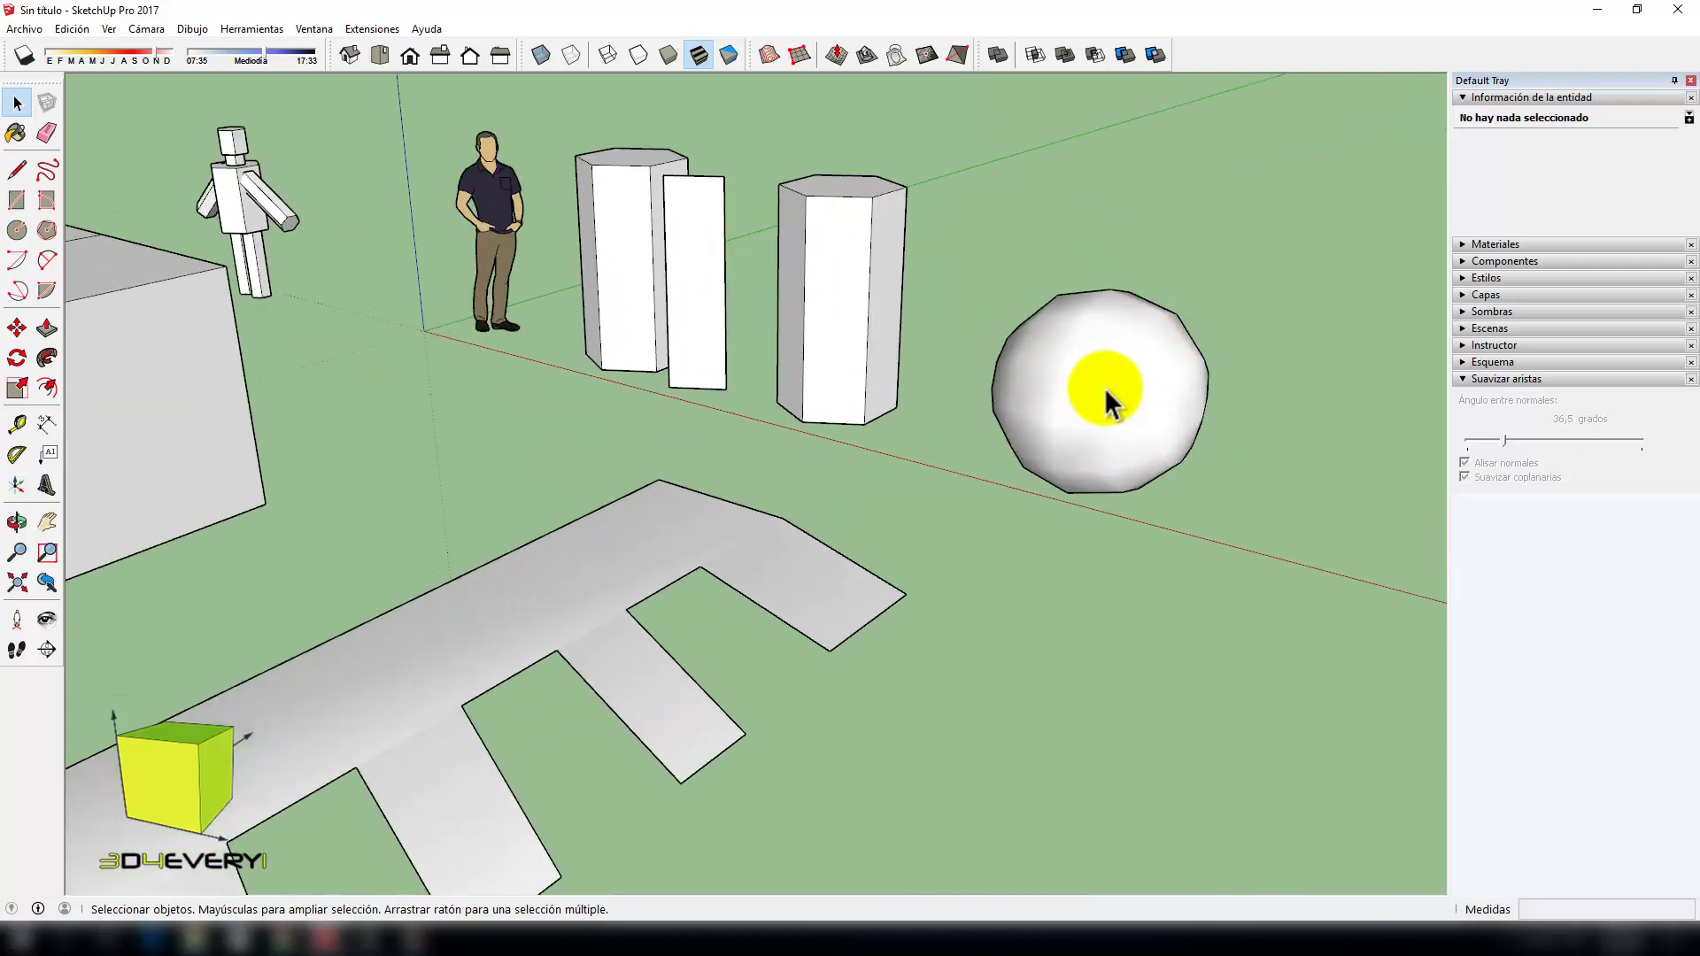
{"action": "scroll", "coordinate": [1103, 388], "scroll_direction": "down", "scroll_amount": 9}
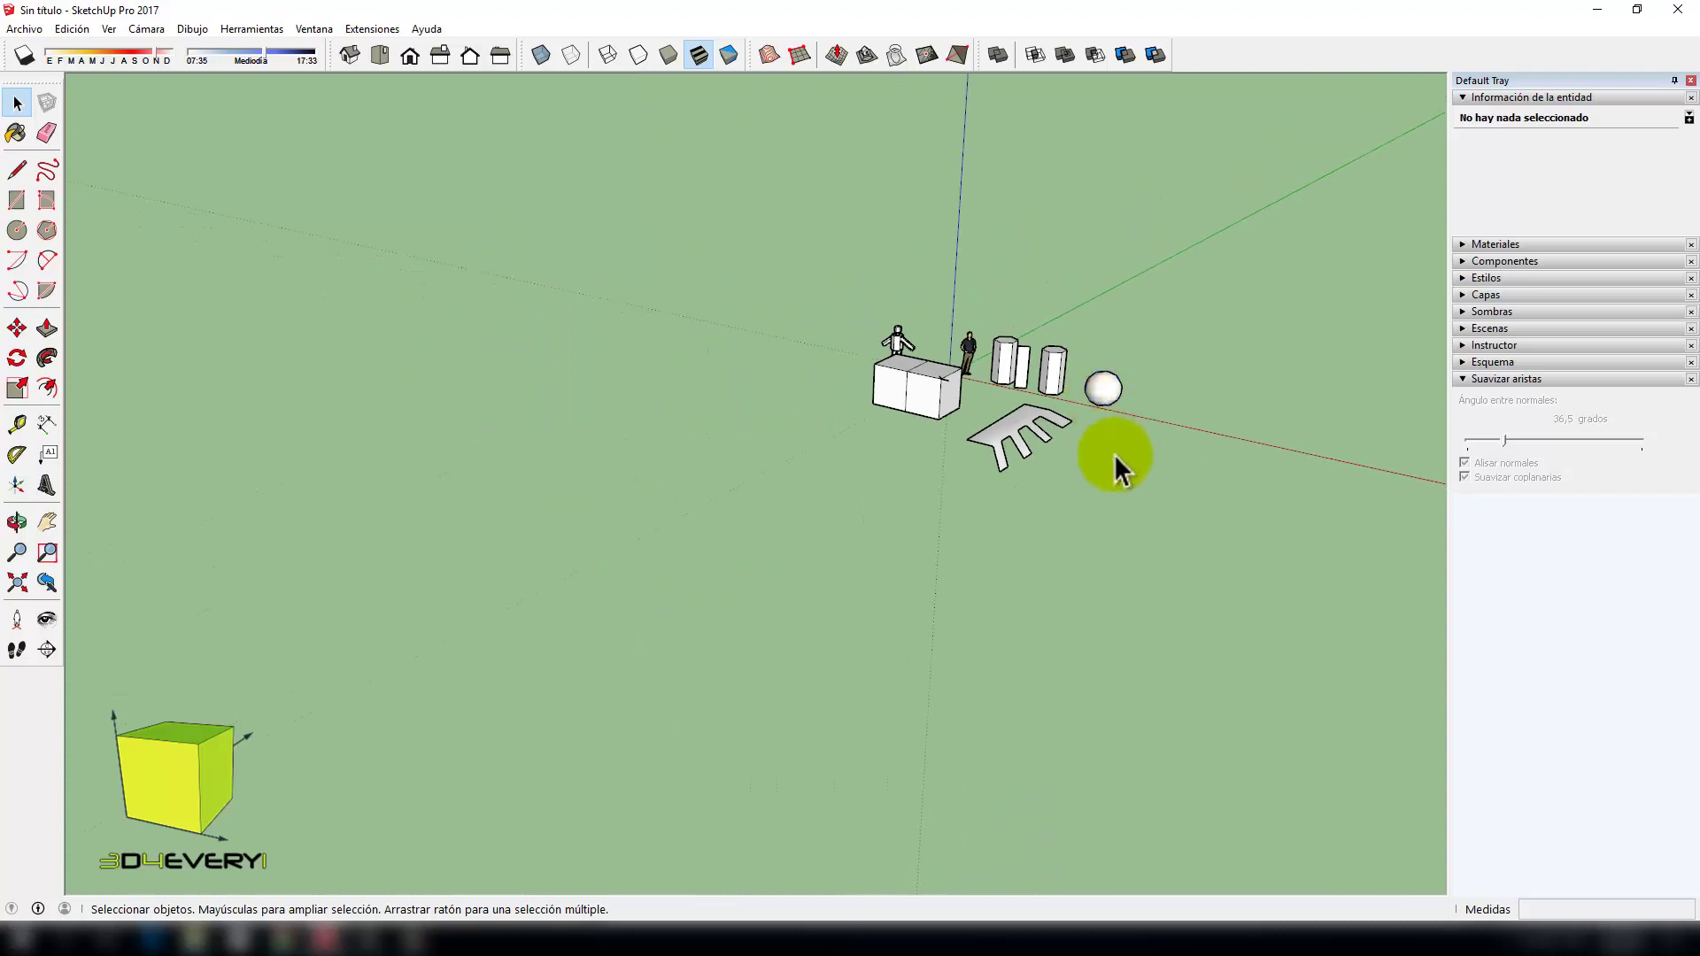
{"action": "scroll", "coordinate": [1114, 455], "scroll_direction": "down", "scroll_amount": 2}
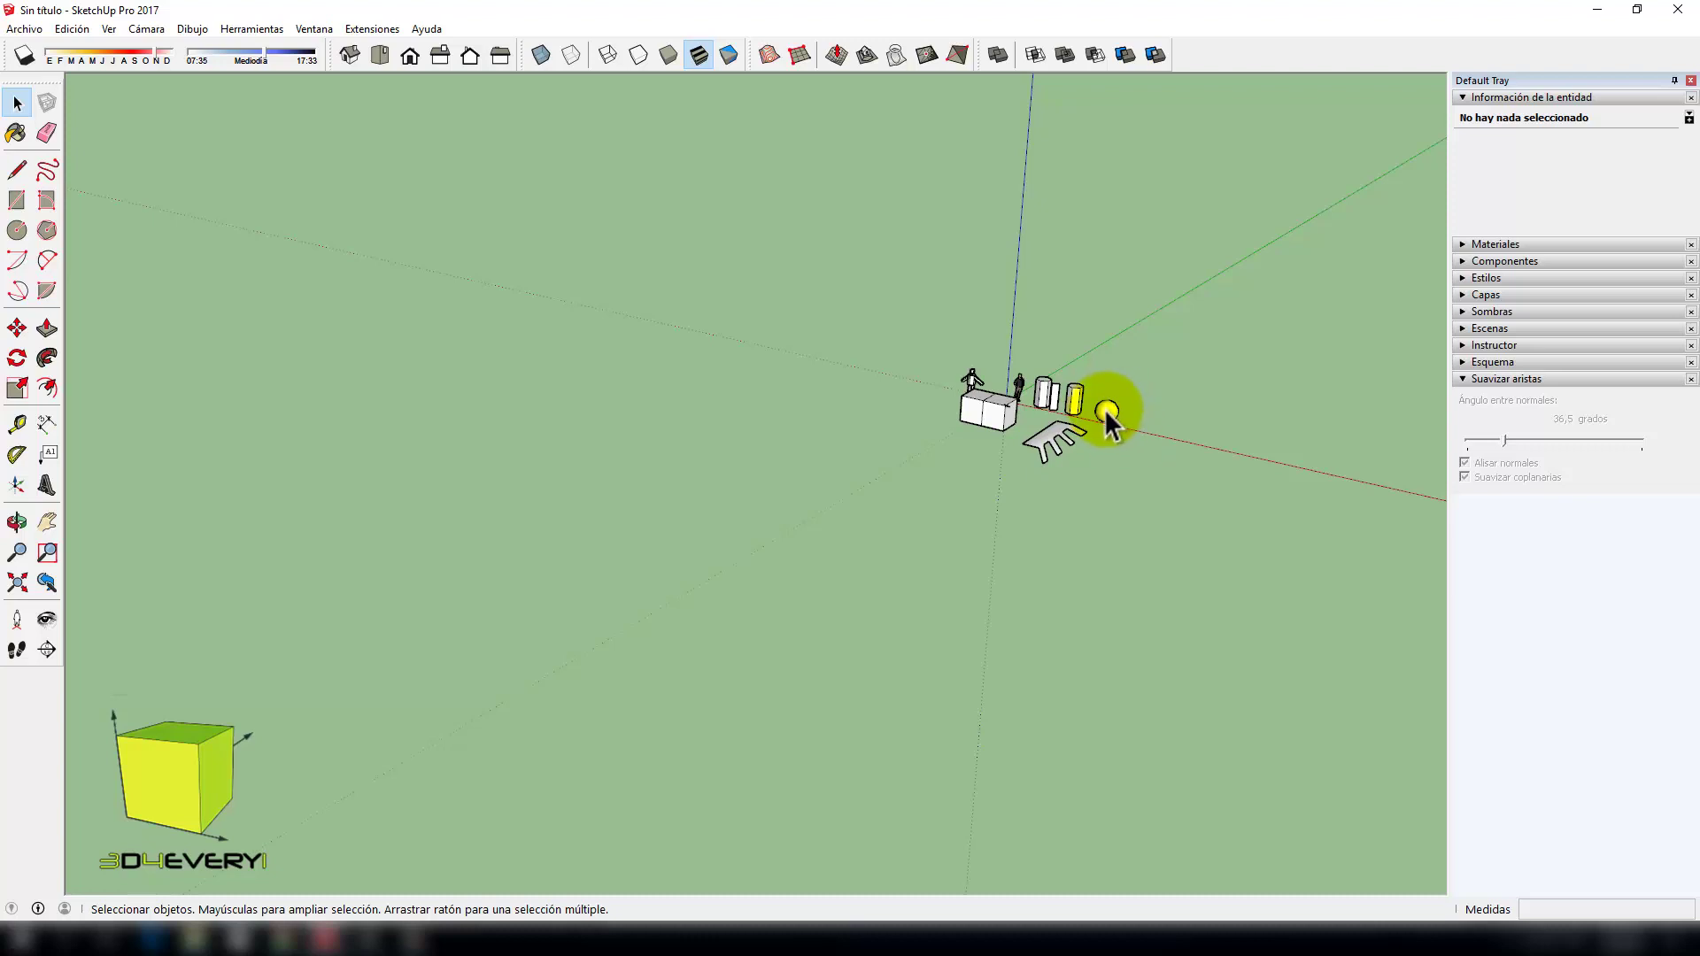
{"action": "scroll", "coordinate": [1105, 409], "scroll_direction": "up", "scroll_amount": 1}
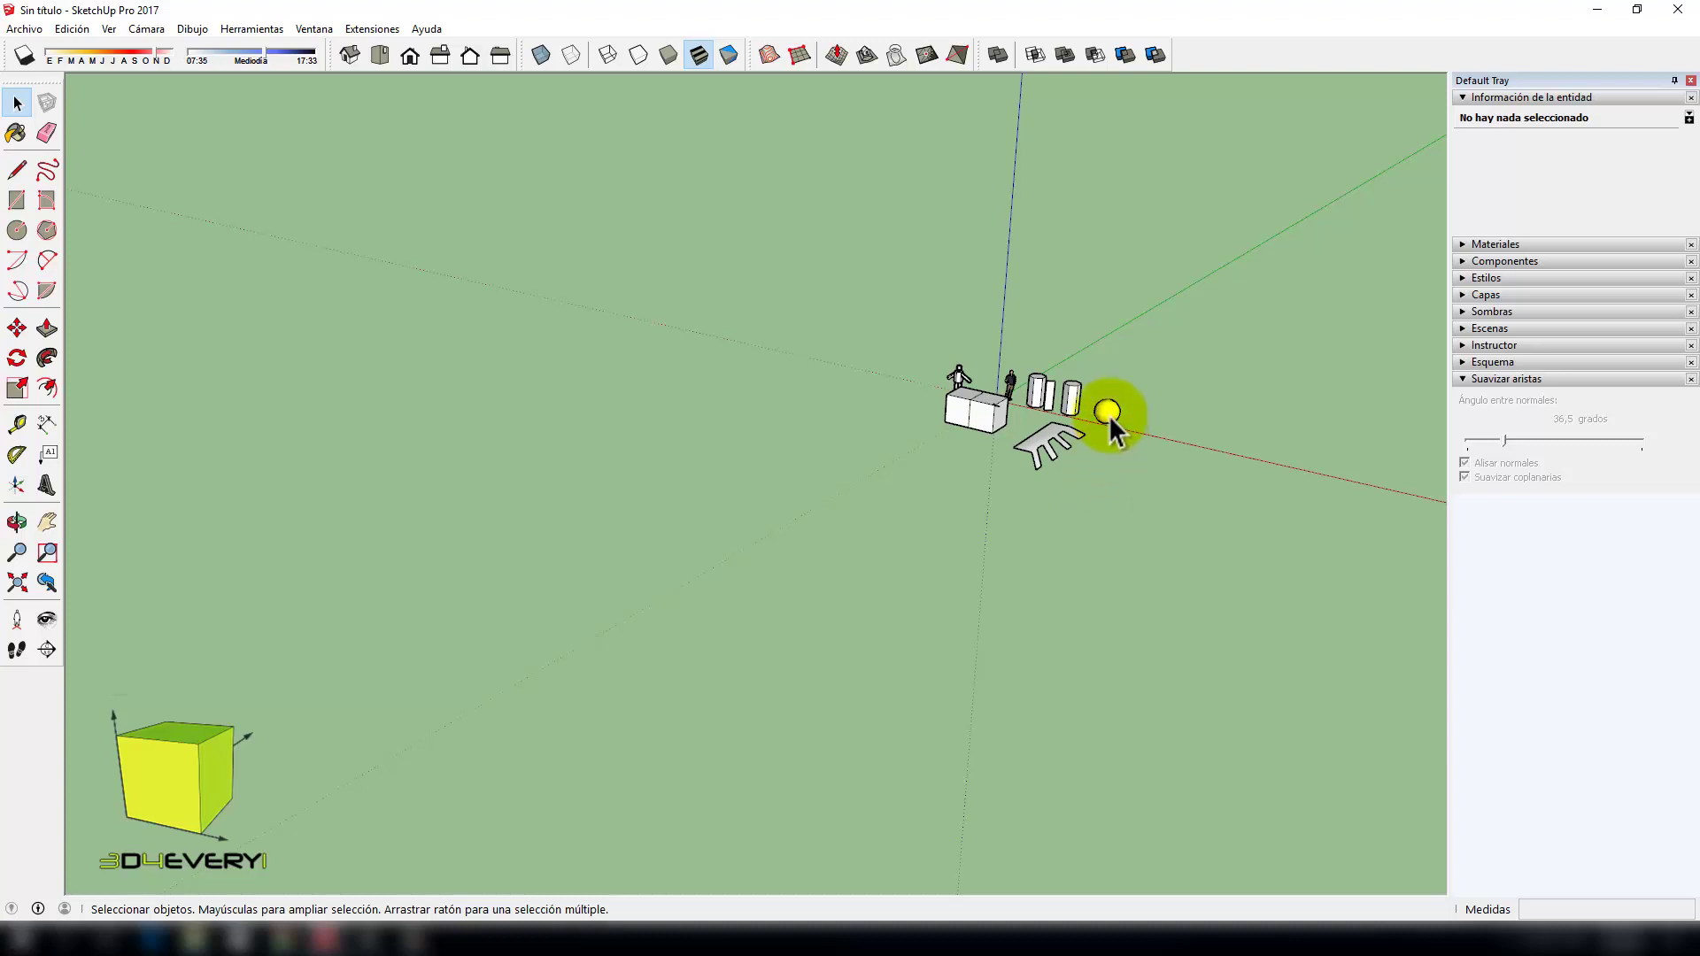
{"action": "scroll", "coordinate": [1107, 418], "scroll_direction": "up", "scroll_amount": 5}
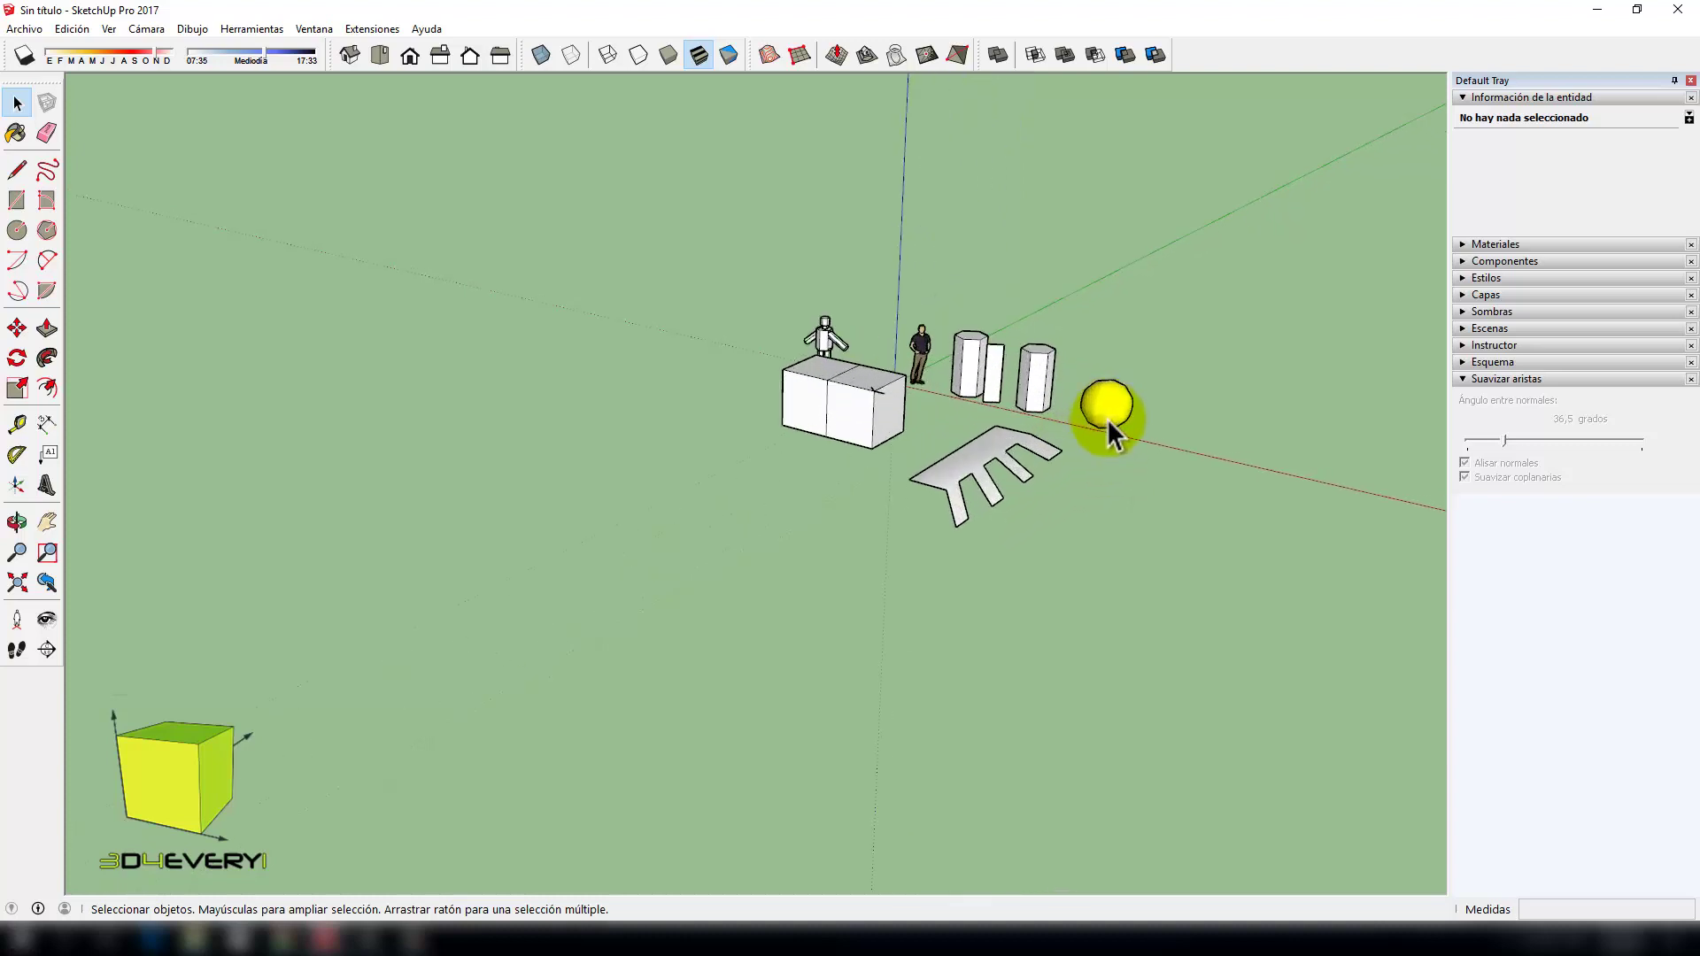
{"action": "scroll", "coordinate": [1109, 427], "scroll_direction": "up", "scroll_amount": 3}
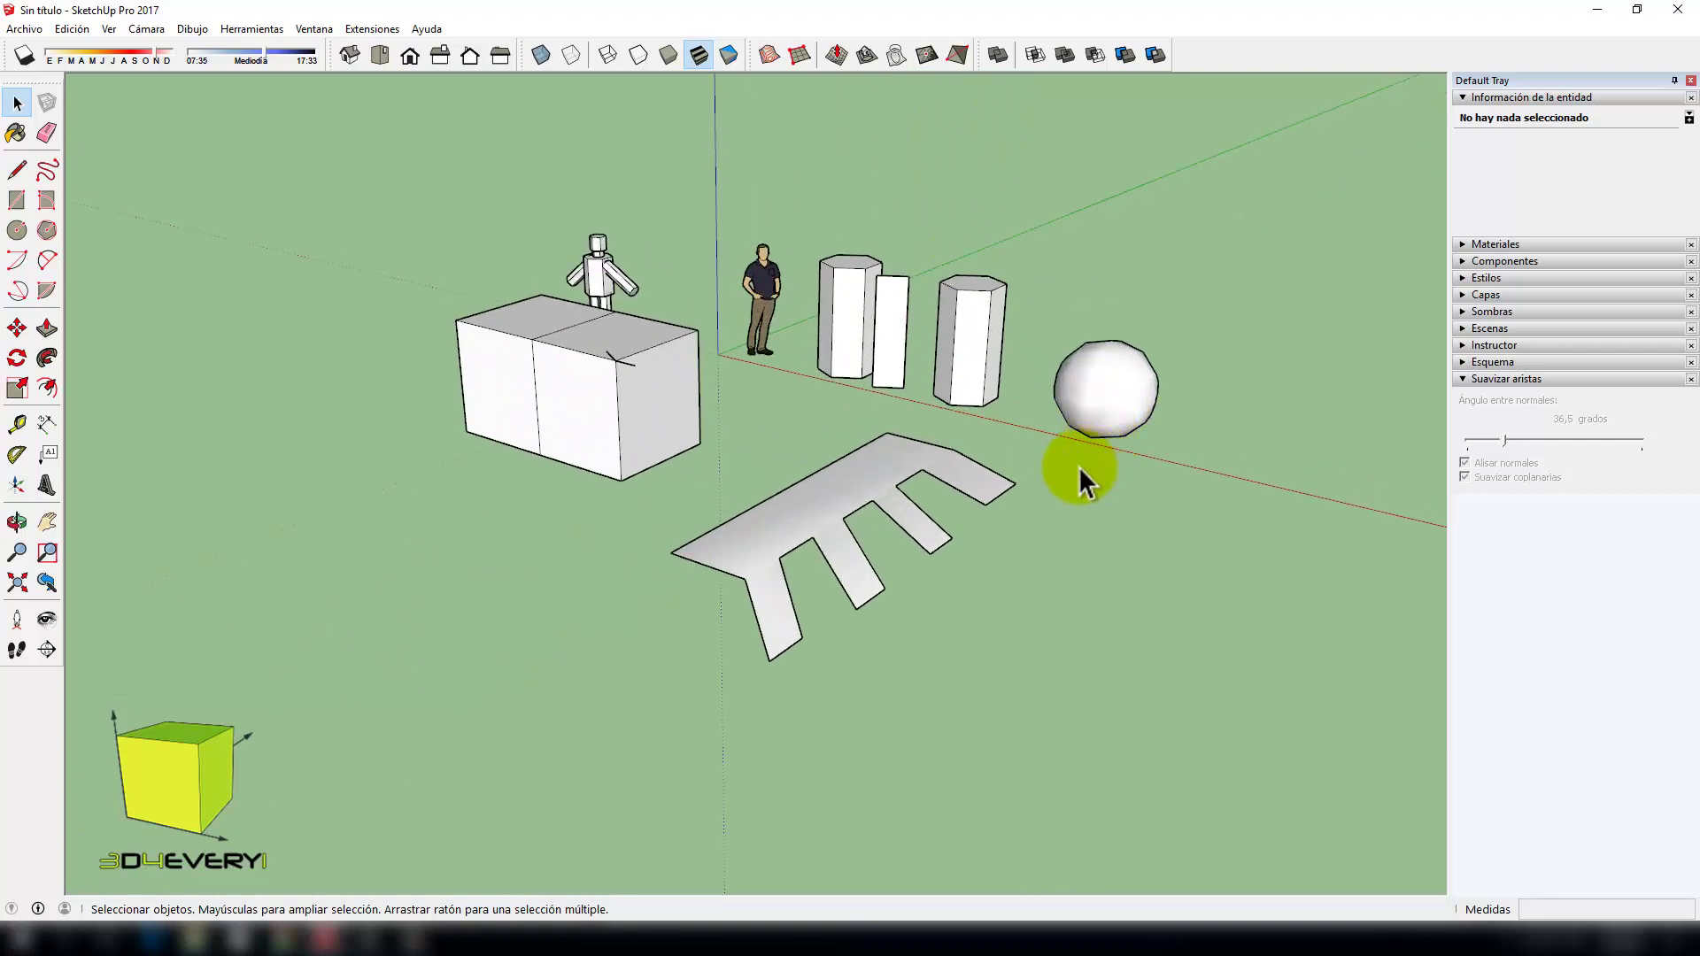